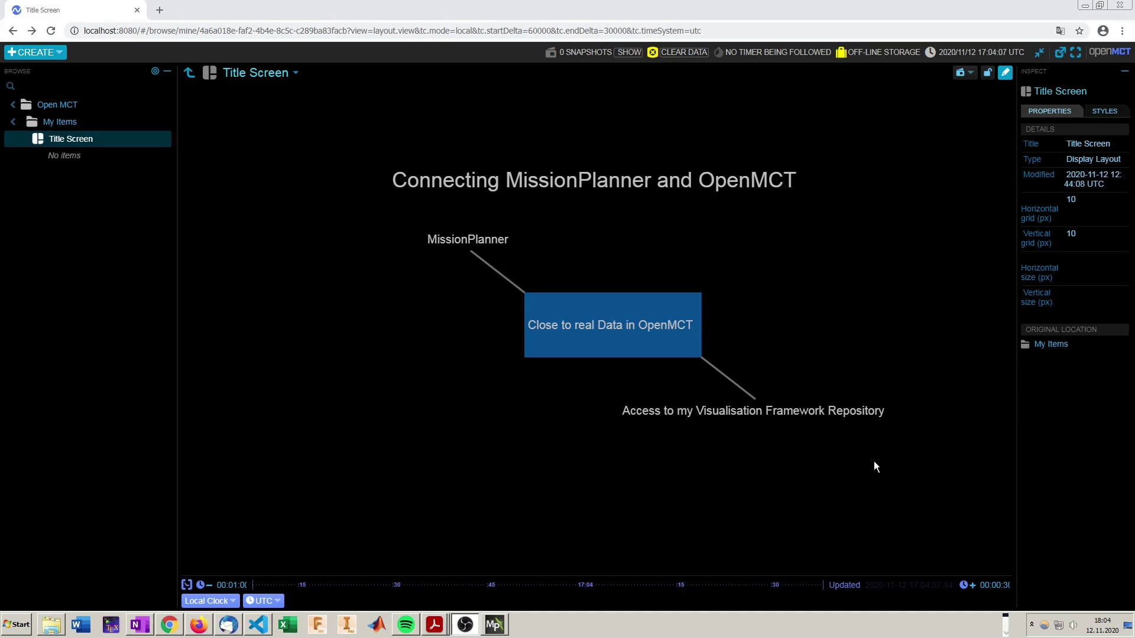
# Bring VS Code forward and review the cs-value data dictionary (rollVal, pitchVal, latVal) in MP_OpenMCT_feed.py
pyautogui.click(495, 625)
pyautogui.click(258, 625)
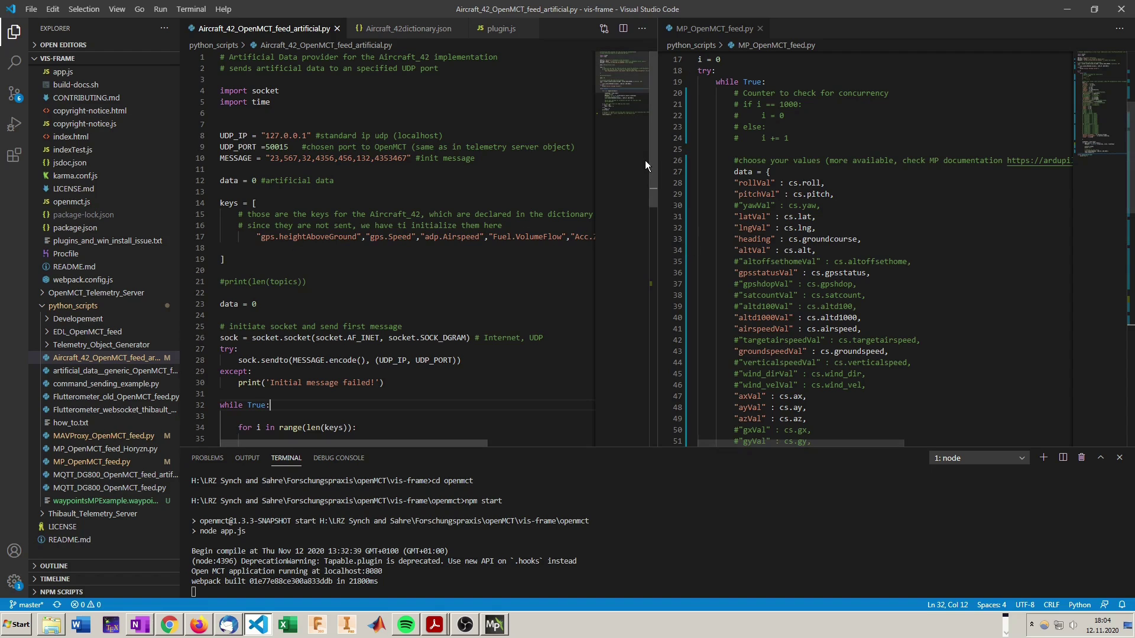
pyautogui.press('Up')
pyautogui.press('Up')
pyautogui.press('Up')
pyautogui.press('Up')
pyautogui.press('Up')
pyautogui.press('Up')
pyautogui.press('Up')
pyautogui.press('Up')
pyautogui.press('Up')
pyautogui.press('Up')
pyautogui.press('Up')
pyautogui.press('Up')
pyautogui.press('Up')
pyautogui.press('Up')
pyautogui.press('Up')
pyautogui.press('Up')
pyautogui.press('Up')
pyautogui.press('Up')
pyautogui.press('Up')
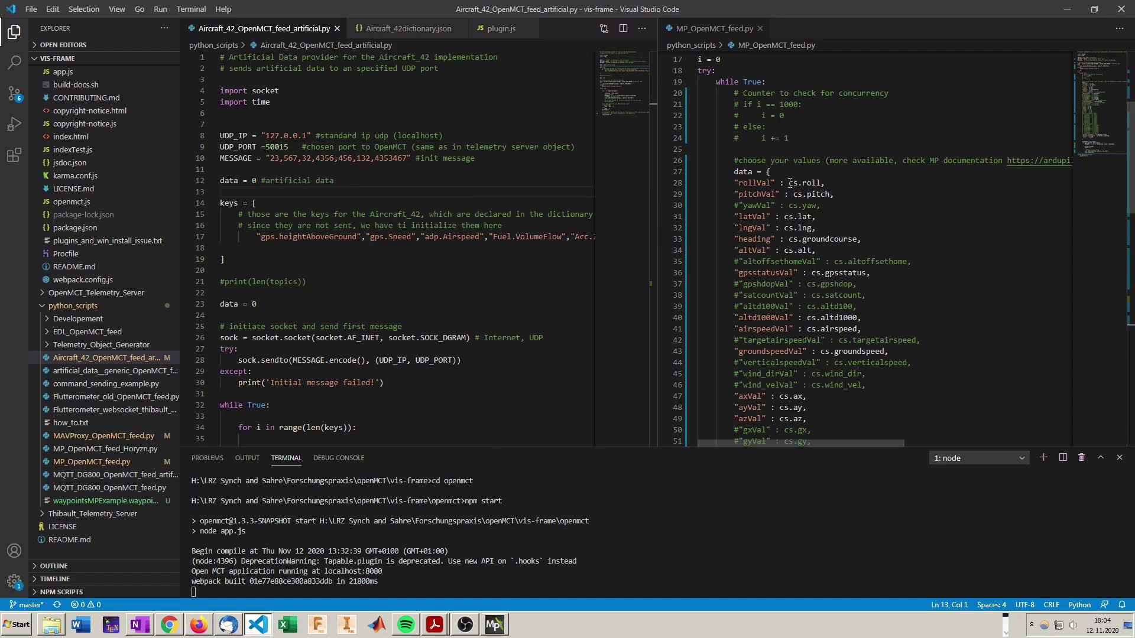
pyautogui.moveTo(790, 183); pyautogui.dragTo(822, 183)
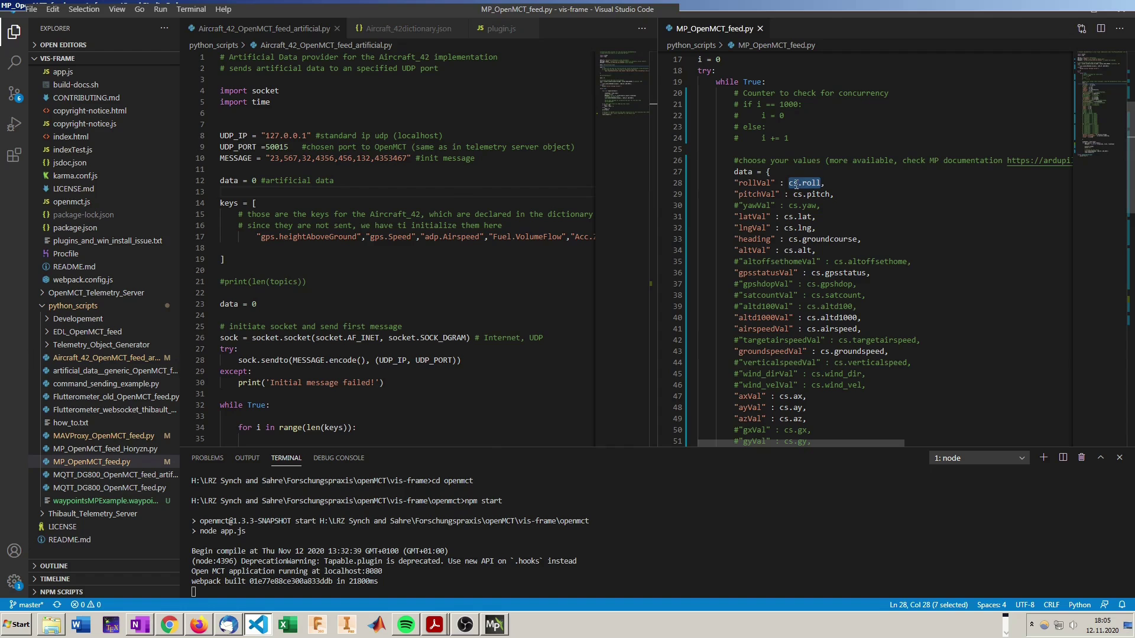
pyautogui.click(802, 184)
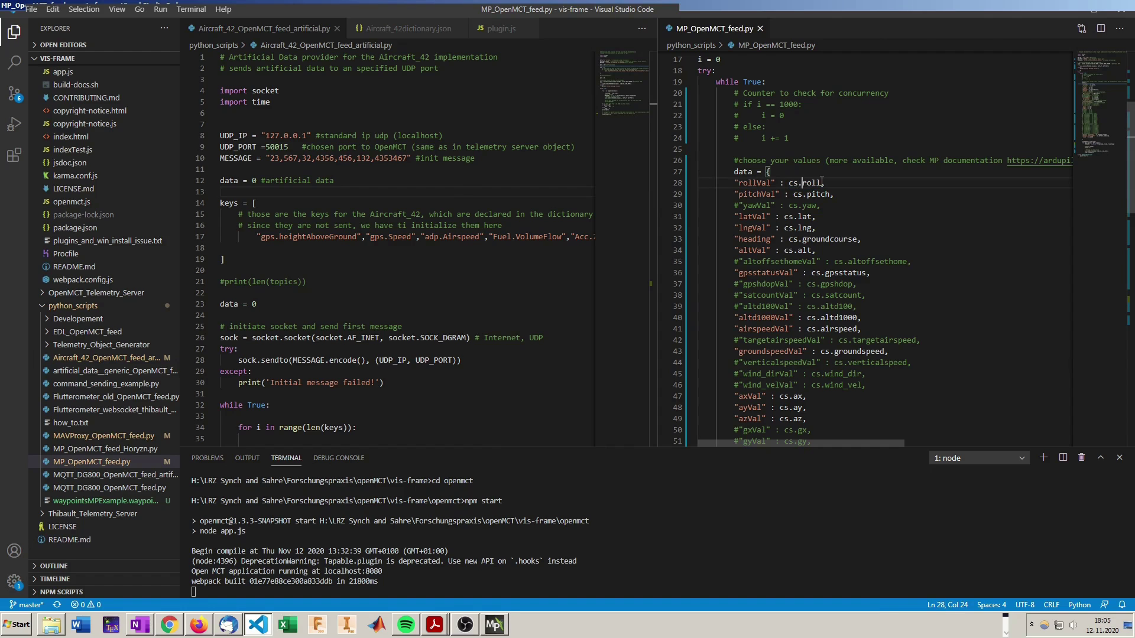
pyautogui.scroll(-10, 822, 182)
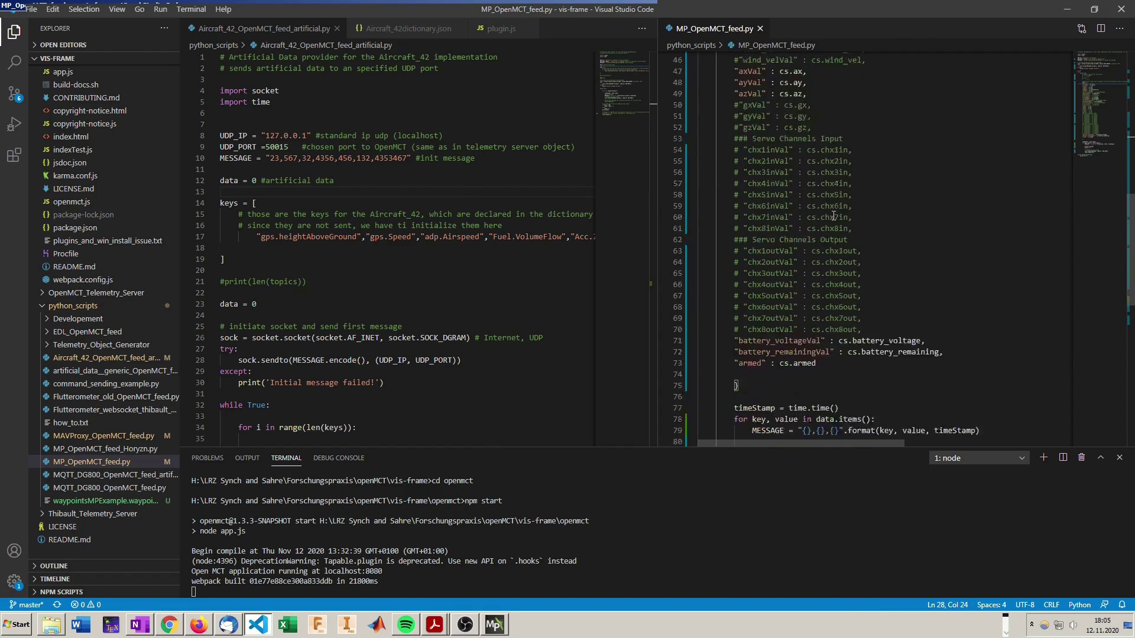
pyautogui.scroll(10, 905, 218)
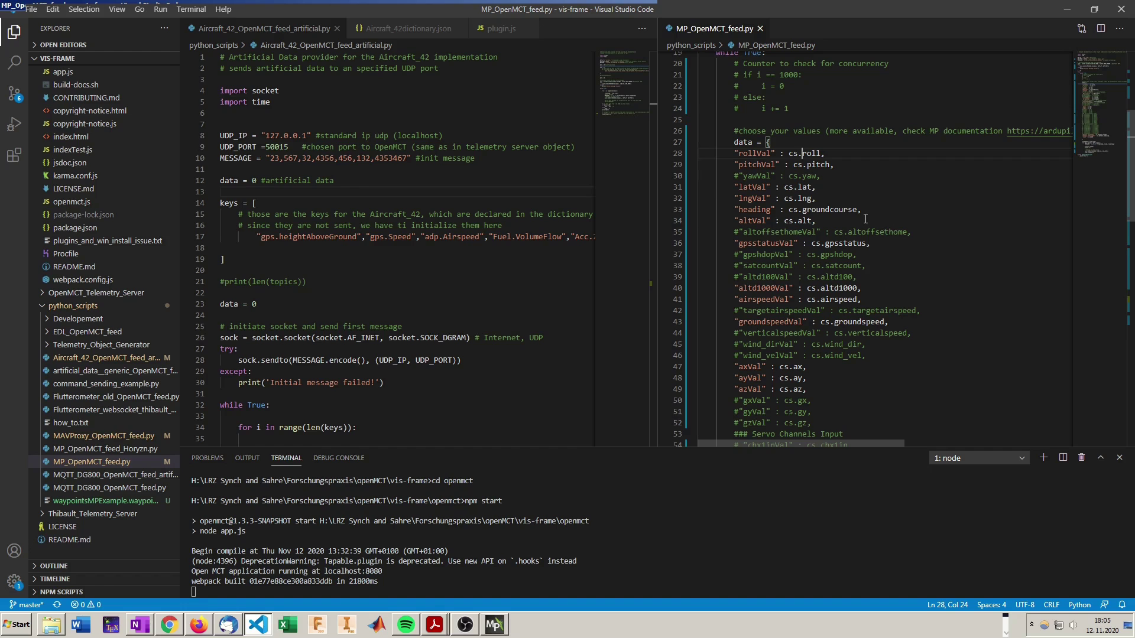
pyautogui.scroll(1, 752, 152)
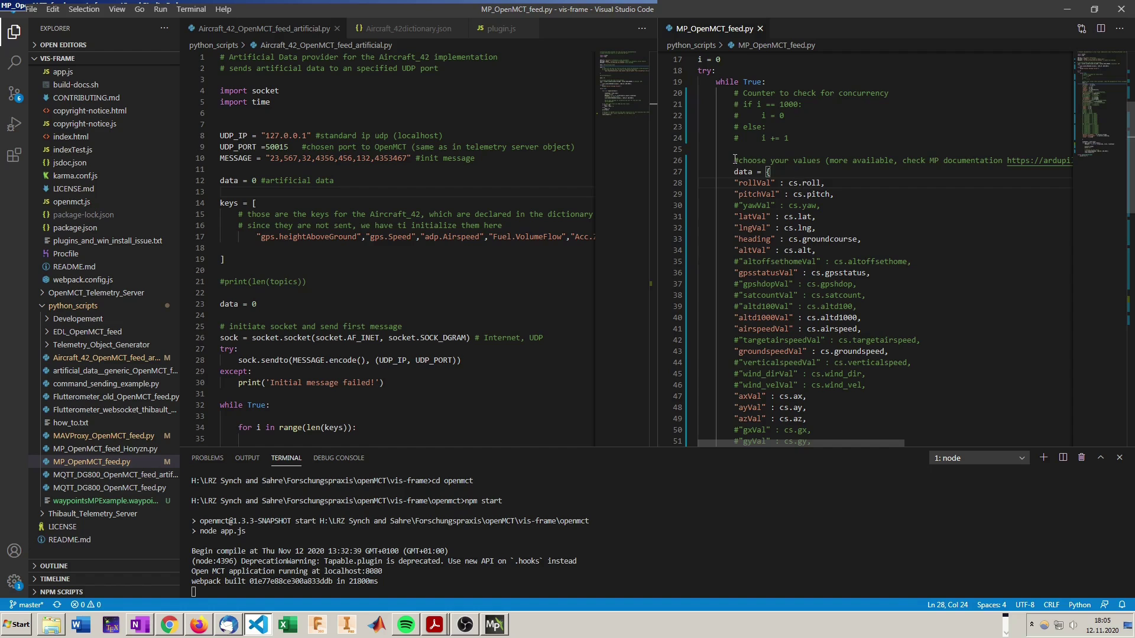
# Copy the MP data dictionary and paste it on a new line after 'while True:' in the artificial feed script
pyautogui.scroll(-14, 751, 201)
pyautogui.moveTo(735, 160); pyautogui.dragTo(751, 137)
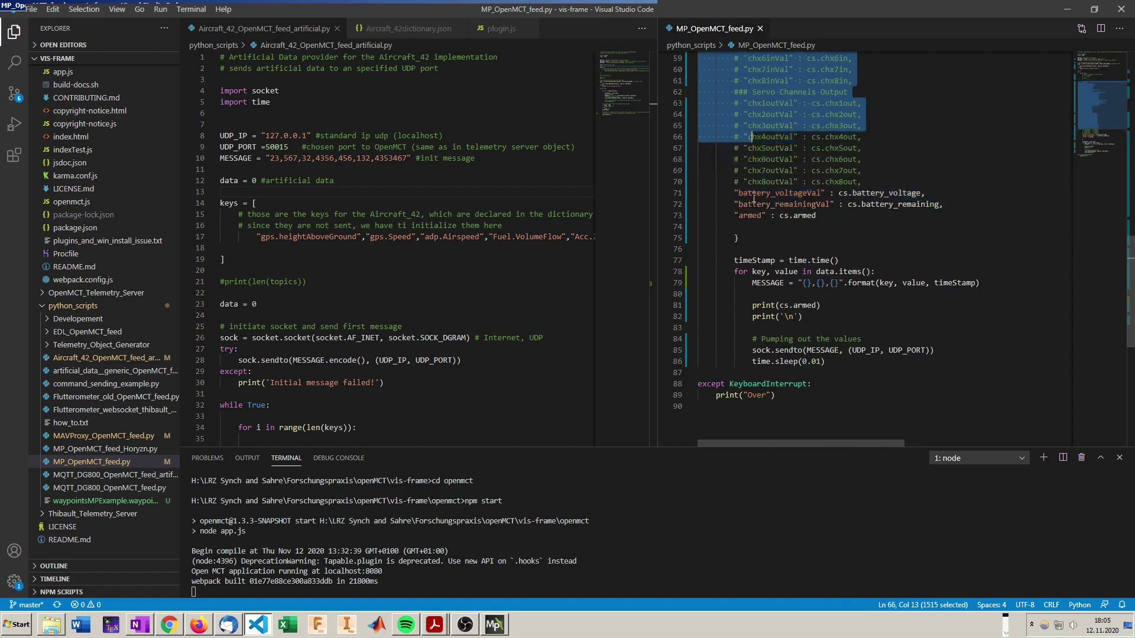
pyautogui.moveTo(754, 198); pyautogui.dragTo(738, 239)
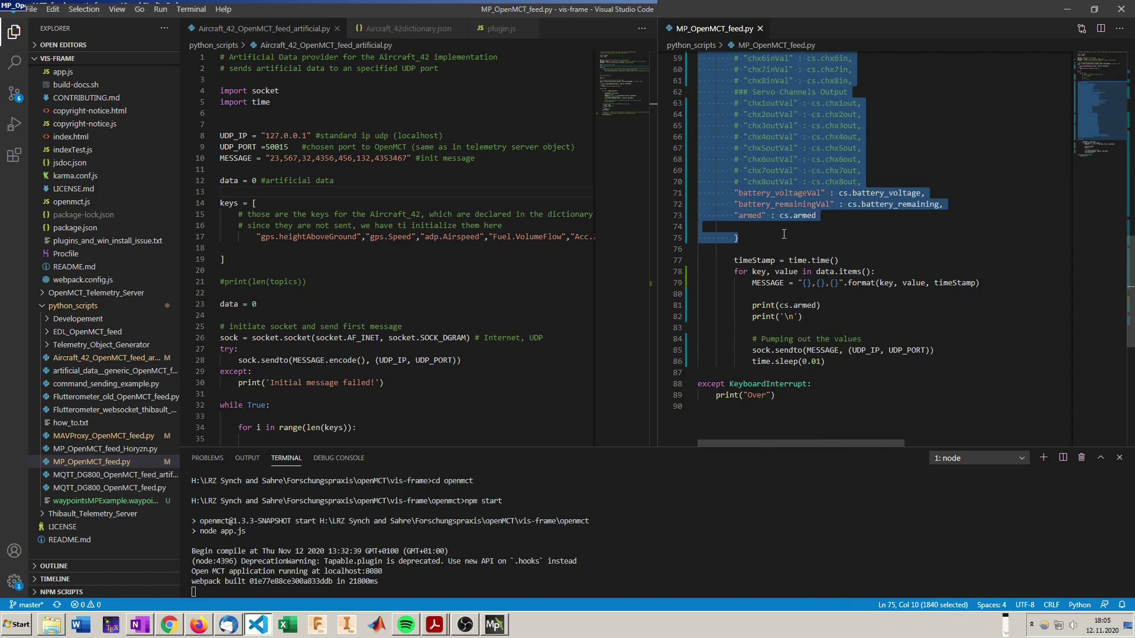
pyautogui.click(366, 272)
pyautogui.scroll(-2, 366, 272)
pyautogui.scroll(-6, 366, 273)
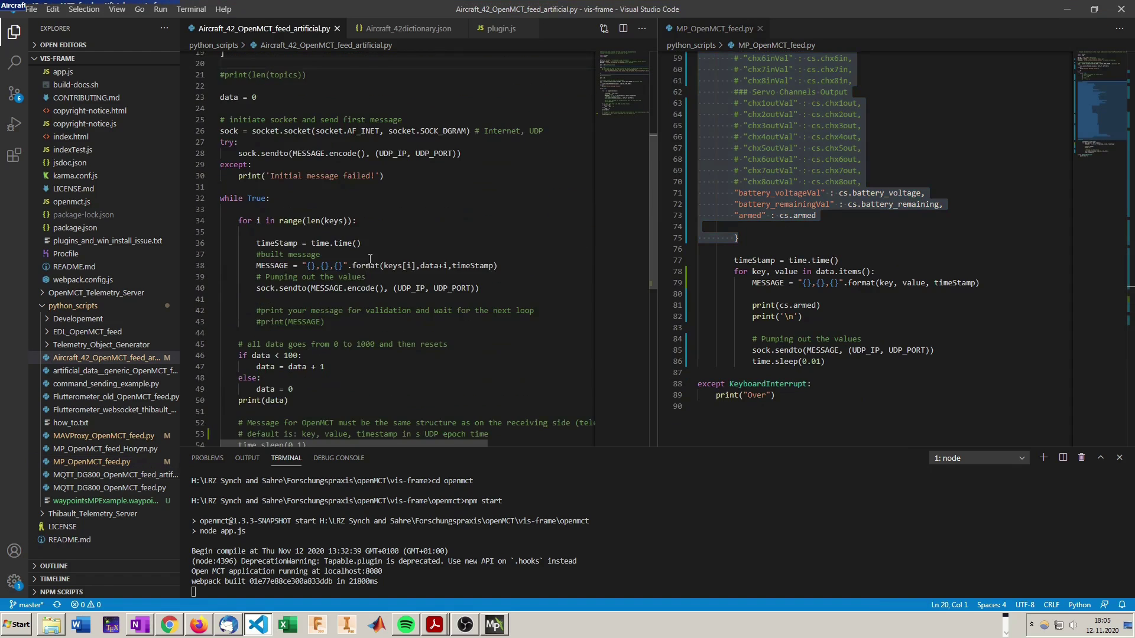
pyautogui.click(293, 139)
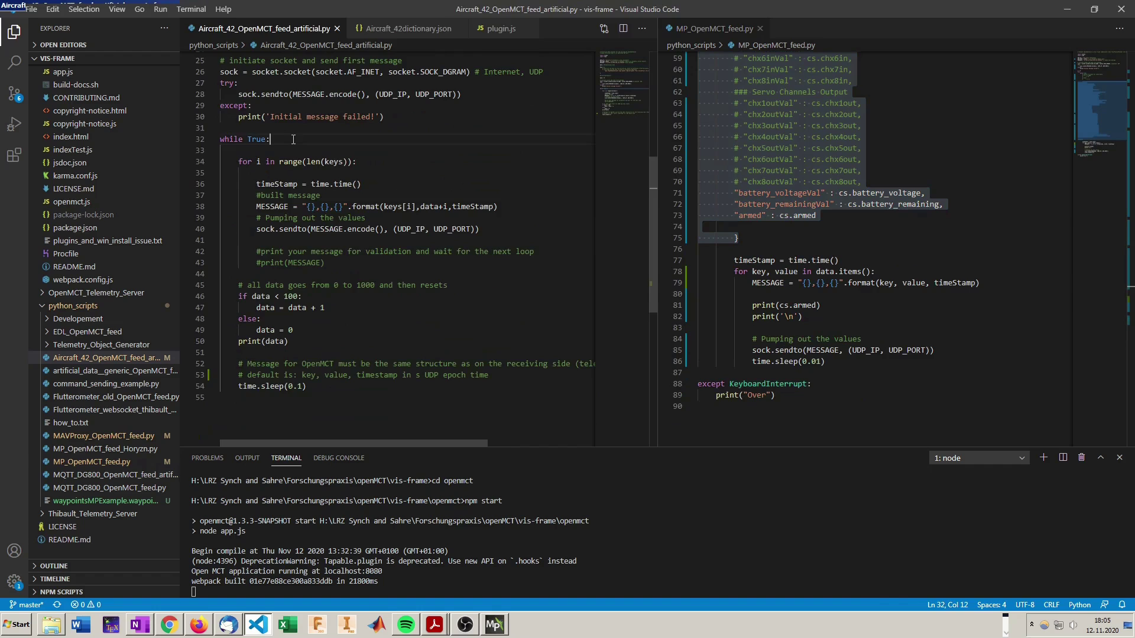
pyautogui.press('Return')
pyautogui.hotkey('ctrl', 'v')
# Dedent the pasted dictionary one level so it sits correctly inside the while loop
pyautogui.scroll(7, 294, 138)
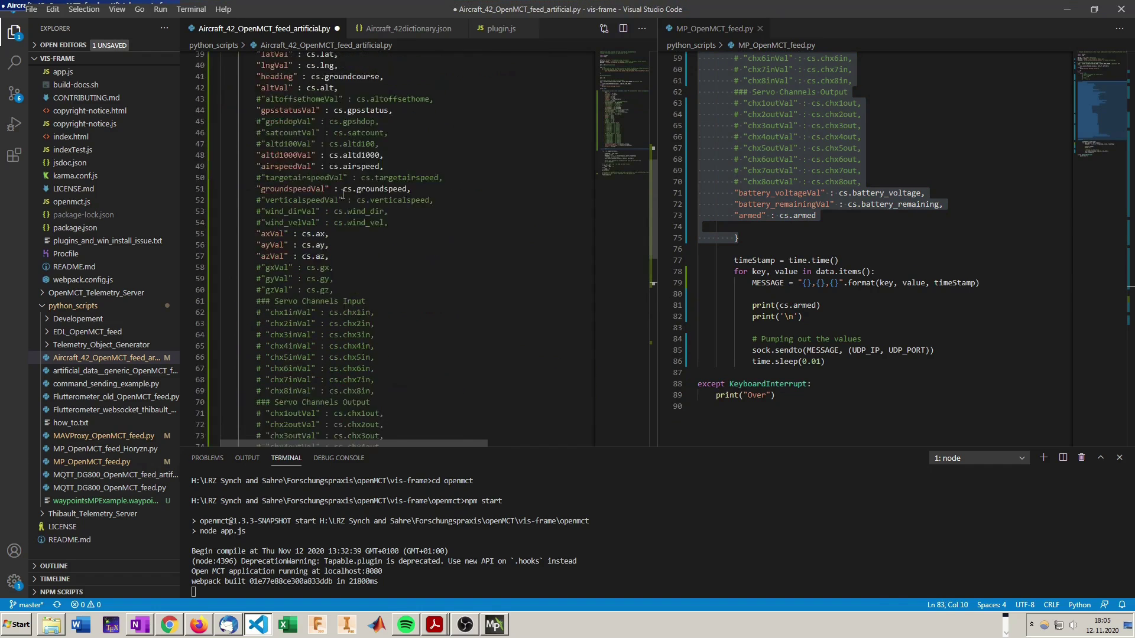
pyautogui.scroll(-9, 345, 195)
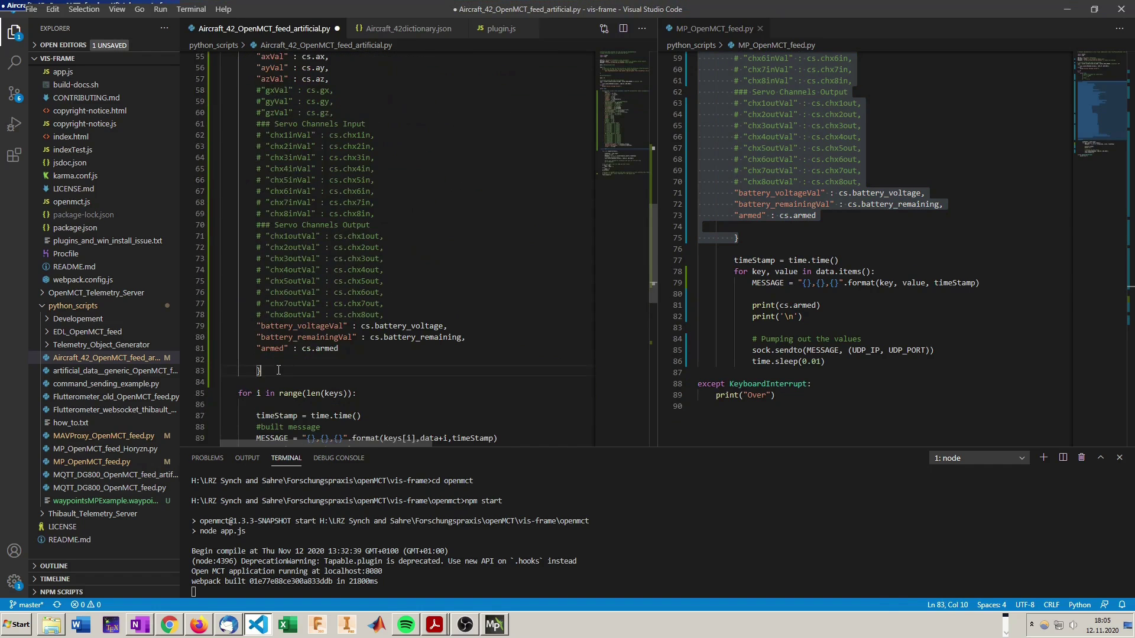
pyautogui.moveTo(279, 370); pyautogui.dragTo(255, 188)
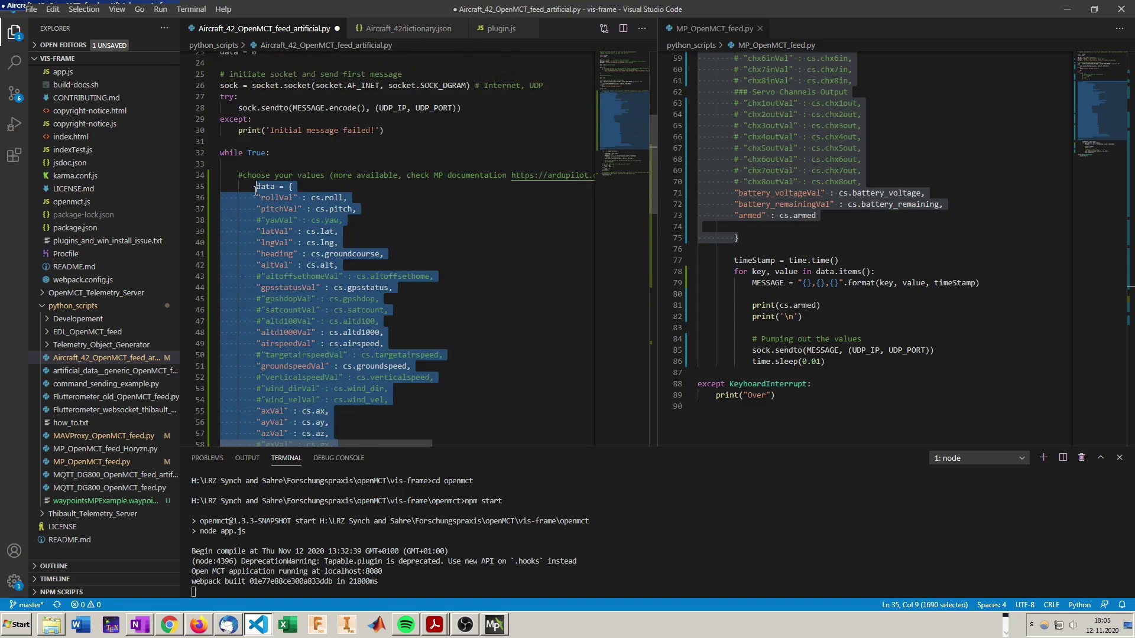
pyautogui.hotkey('shift', 'Tab')
pyautogui.click(436, 243)
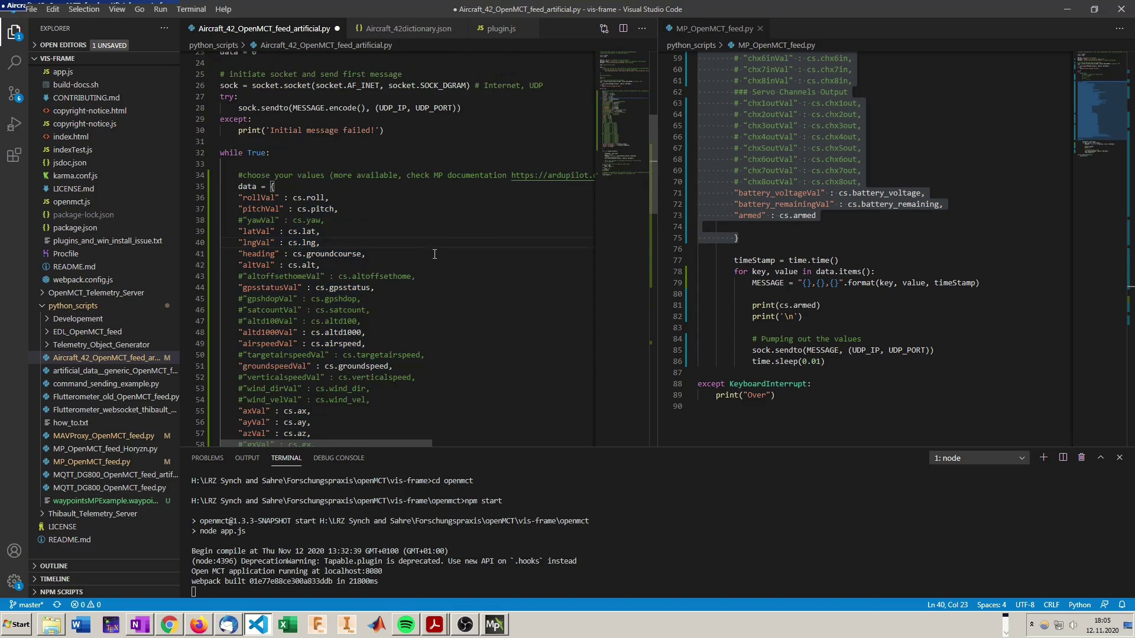
pyautogui.scroll(-5, 445, 236)
pyautogui.scroll(3, 329, 210)
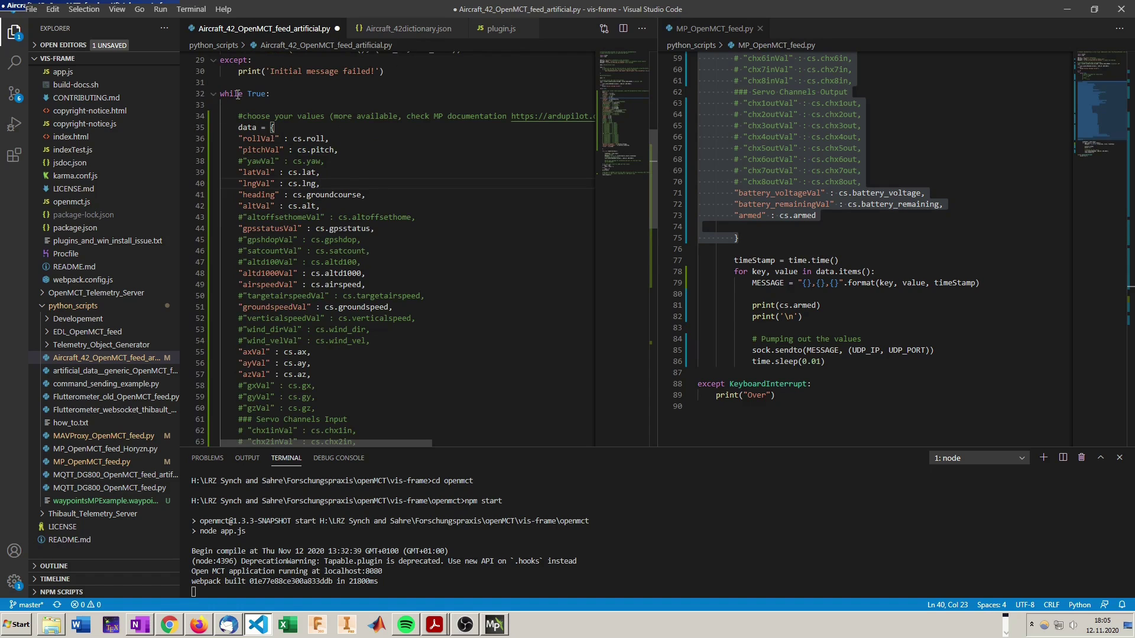
pyautogui.scroll(-12, 371, 182)
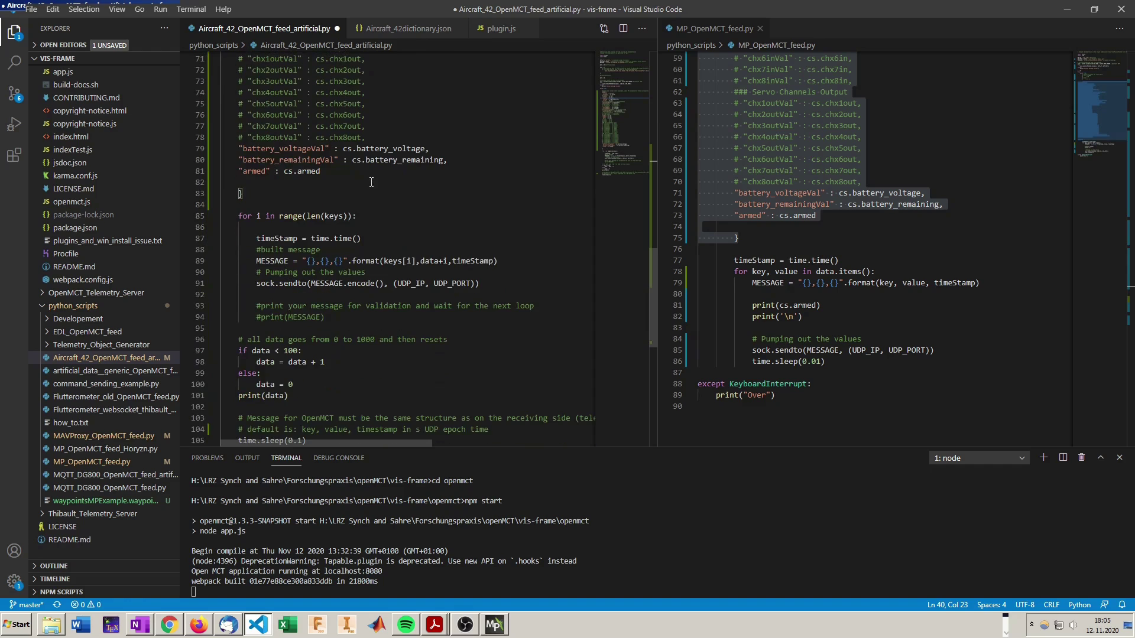
pyautogui.click(389, 260)
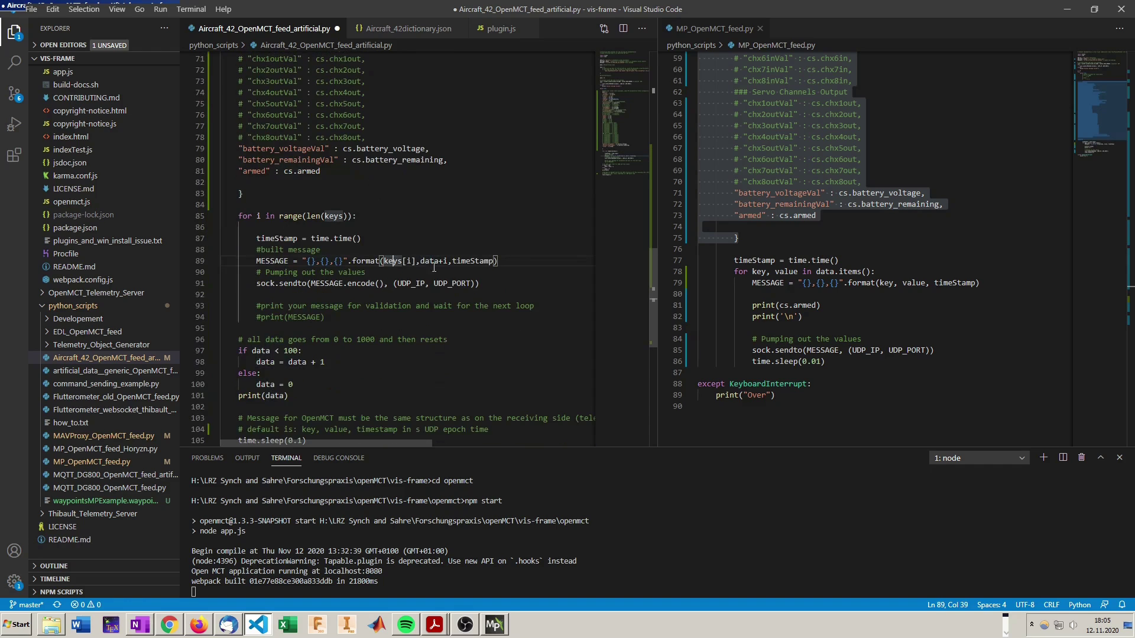
# Remove the data counter lines and replace the old keys loop with the MP script's sending loop
pyautogui.click(786, 238)
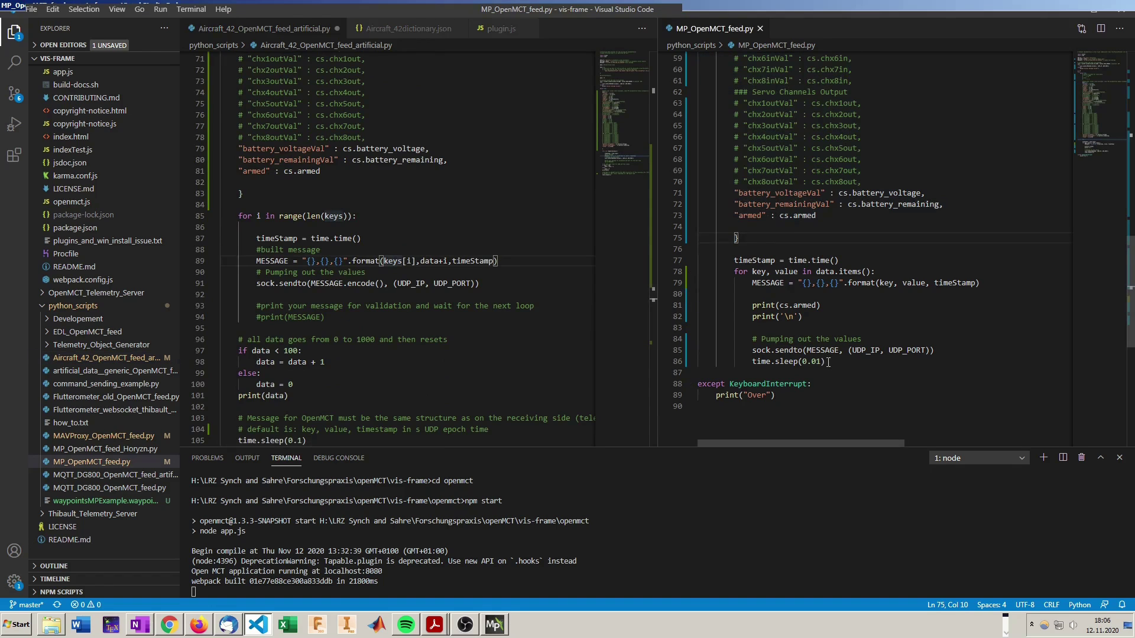
pyautogui.moveTo(829, 363); pyautogui.dragTo(735, 260)
pyautogui.hotkey('ctrl', 'c')
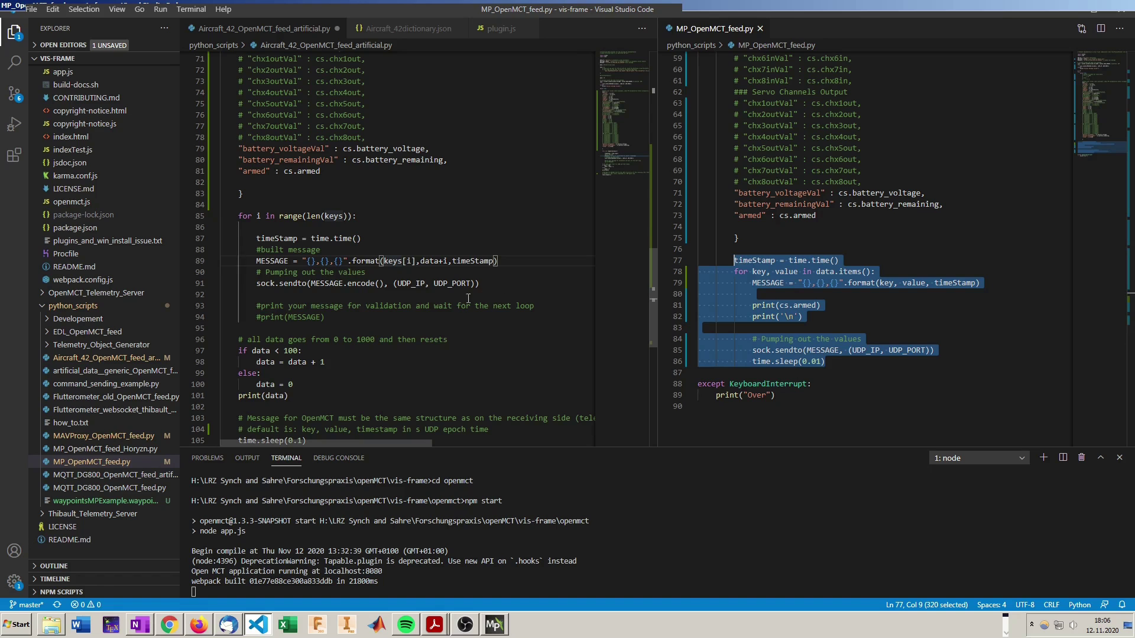
pyautogui.scroll(-2, 305, 376)
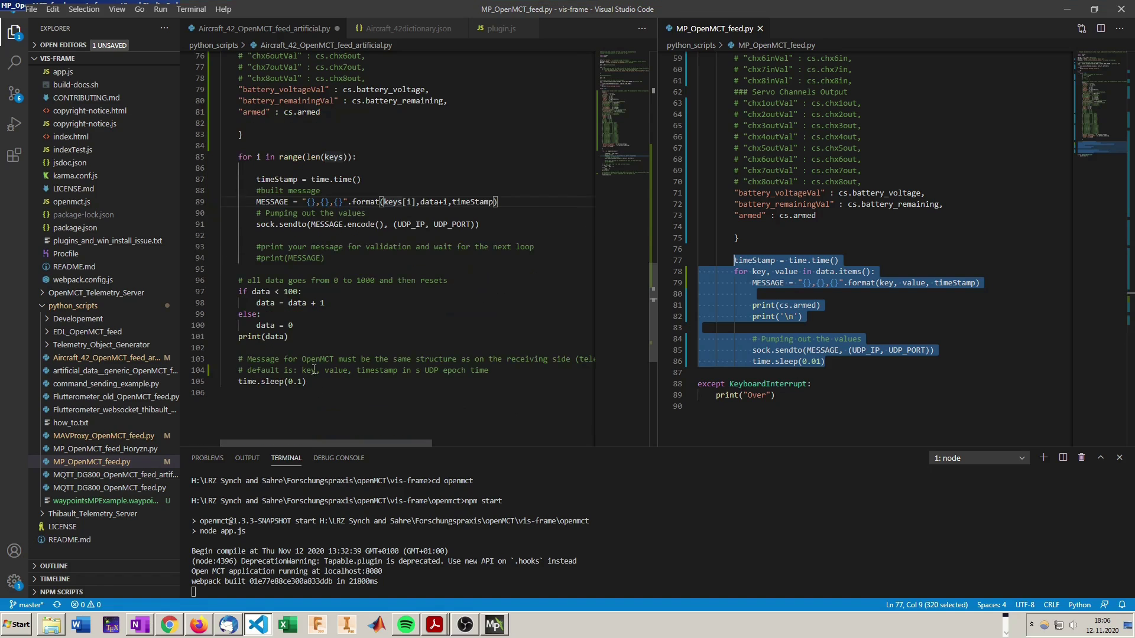
pyautogui.moveTo(292, 339); pyautogui.dragTo(240, 282)
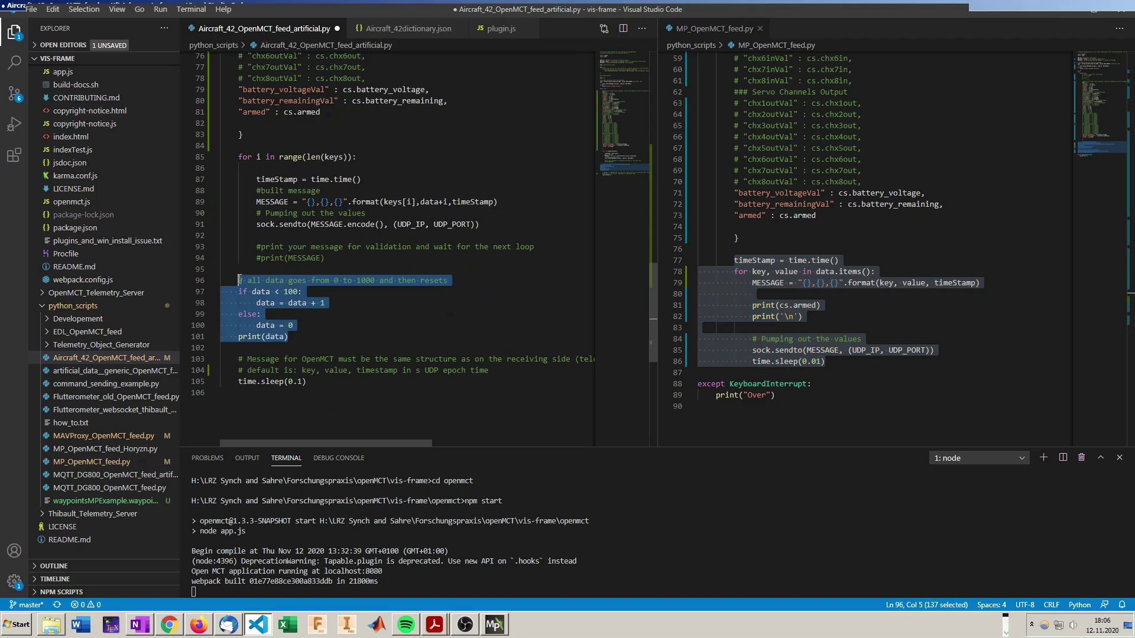
pyautogui.press('BackSpace')
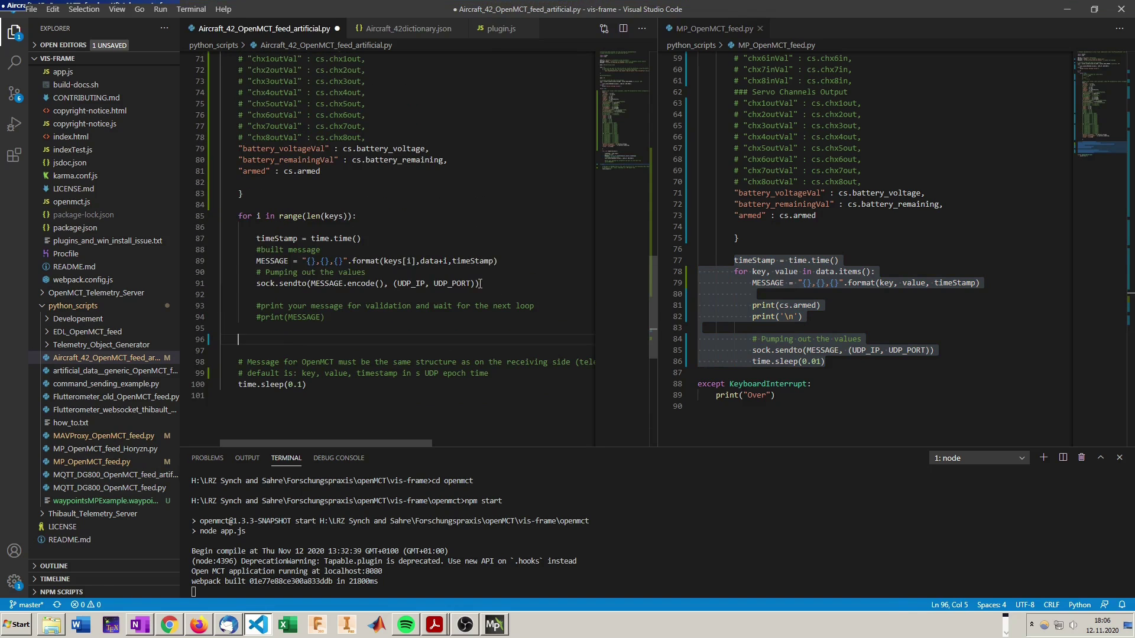
pyautogui.moveTo(480, 284); pyautogui.dragTo(238, 217)
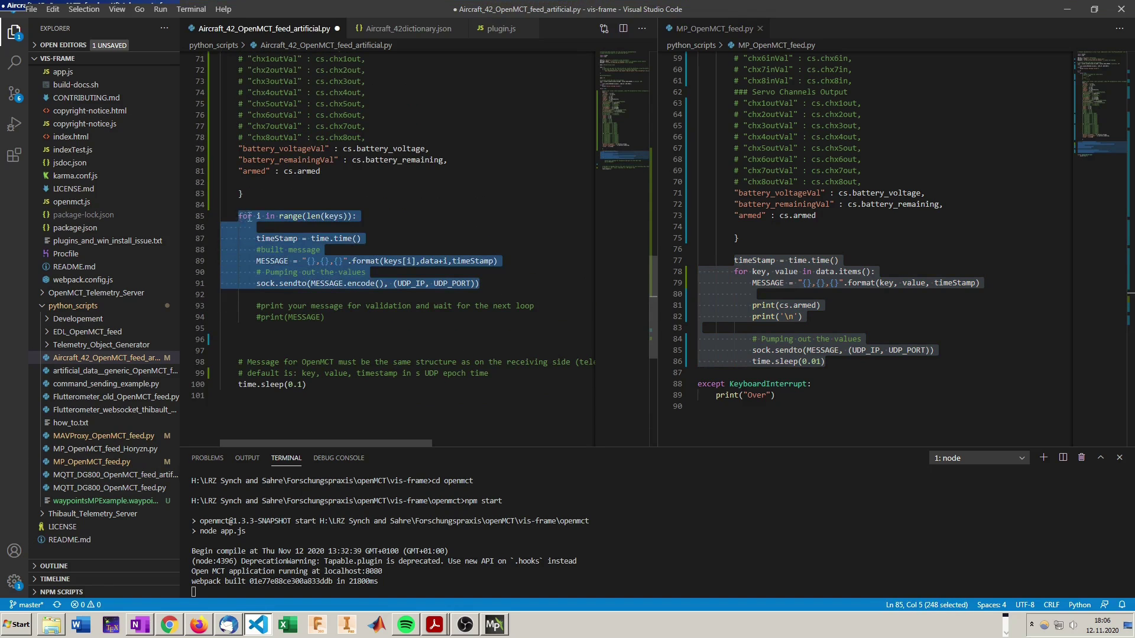
pyautogui.hotkey('ctrl', 'v')
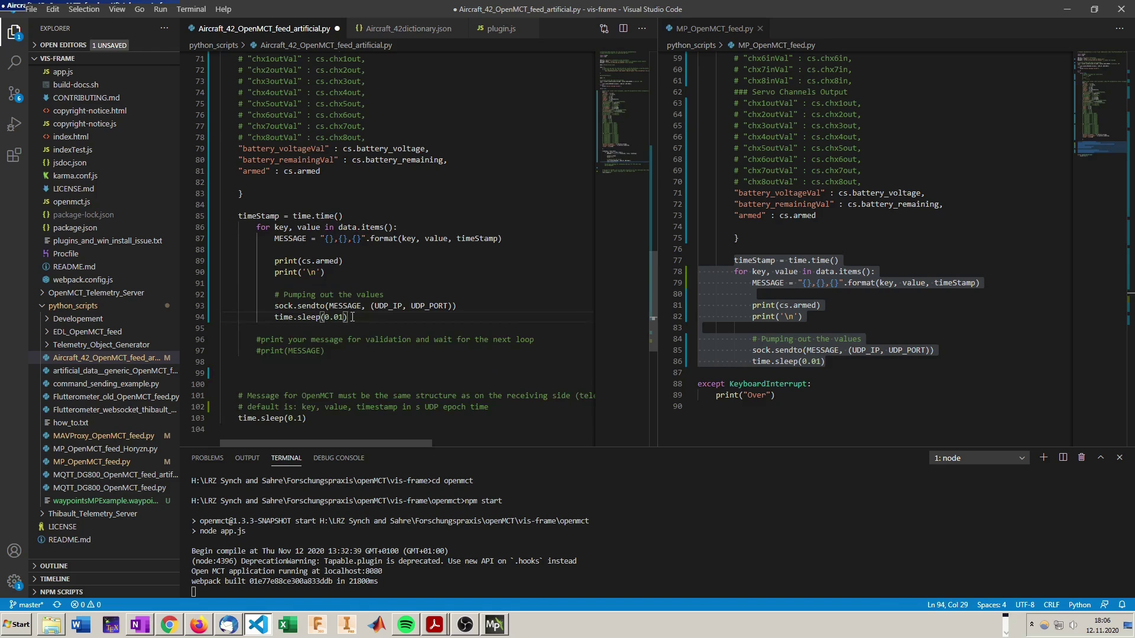
pyautogui.moveTo(348, 317); pyautogui.dragTo(256, 229)
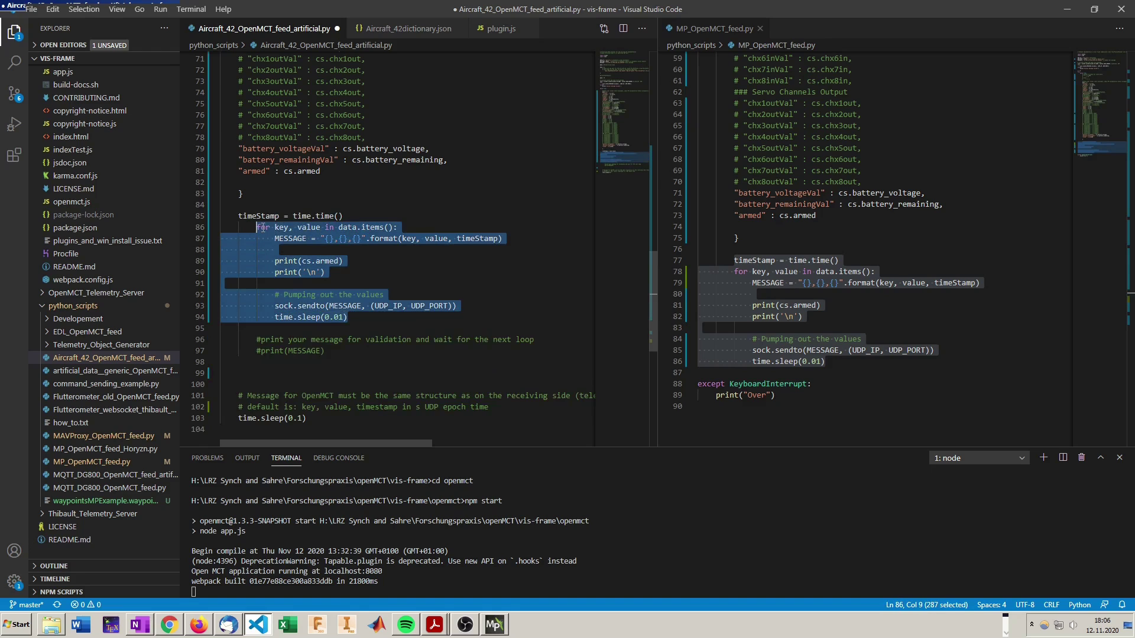
pyautogui.hotkey('shift', 'Tab')
pyautogui.click(345, 322)
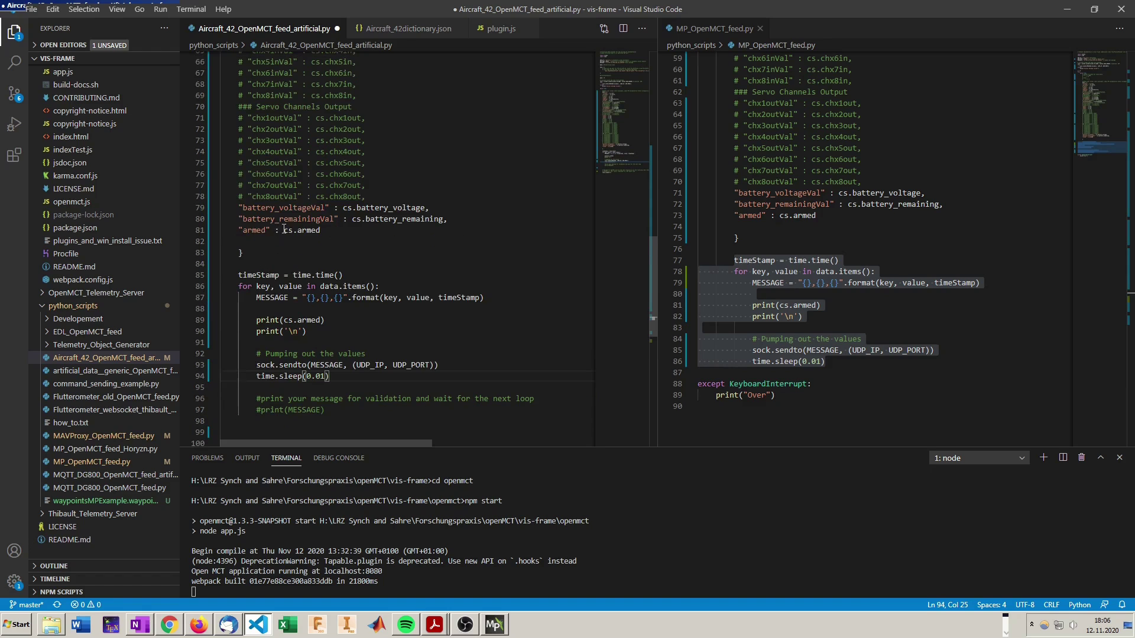
# Delete the extra time.sleep(0.01) inside the loop and change the final sleep to time.sleep(0.01)
pyautogui.scroll(3, 284, 229)
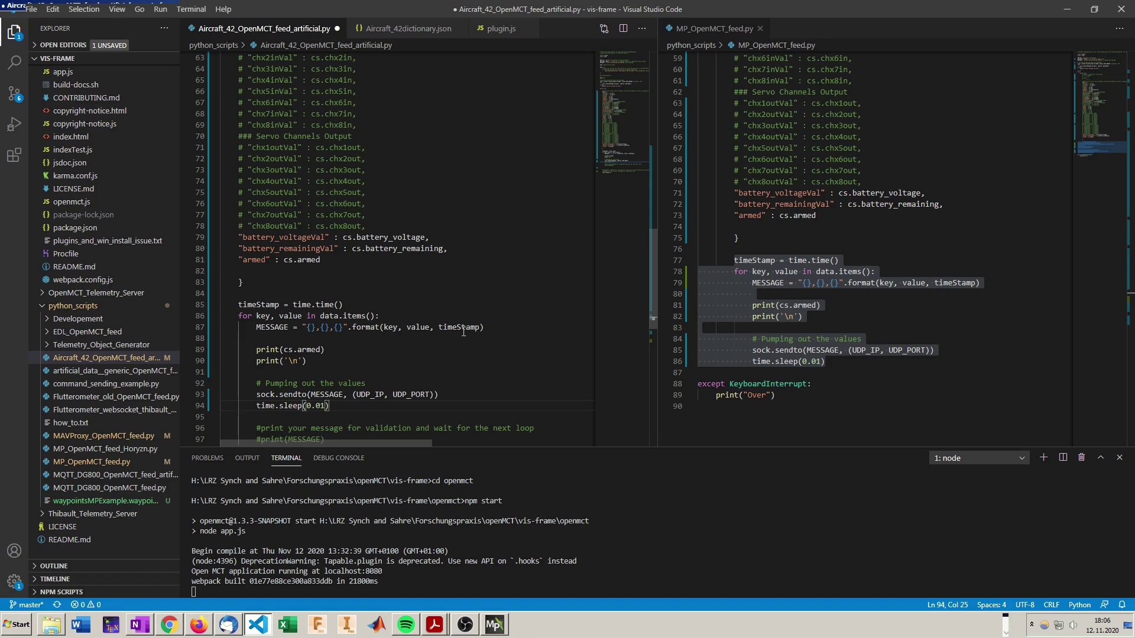
pyautogui.scroll(-1, 463, 332)
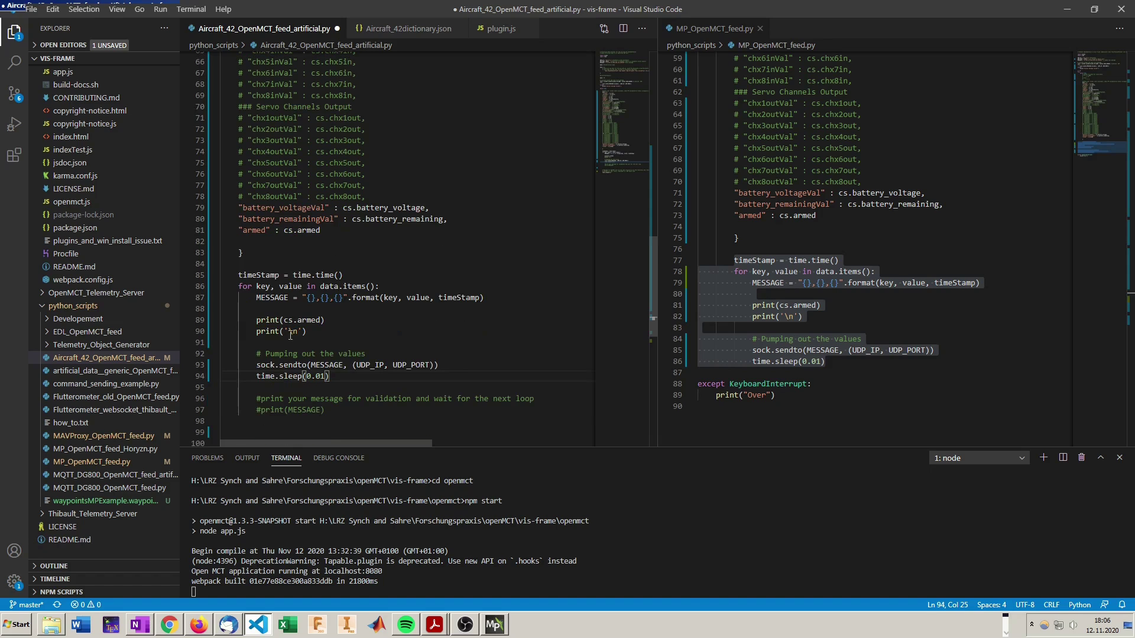
pyautogui.scroll(-1, 361, 337)
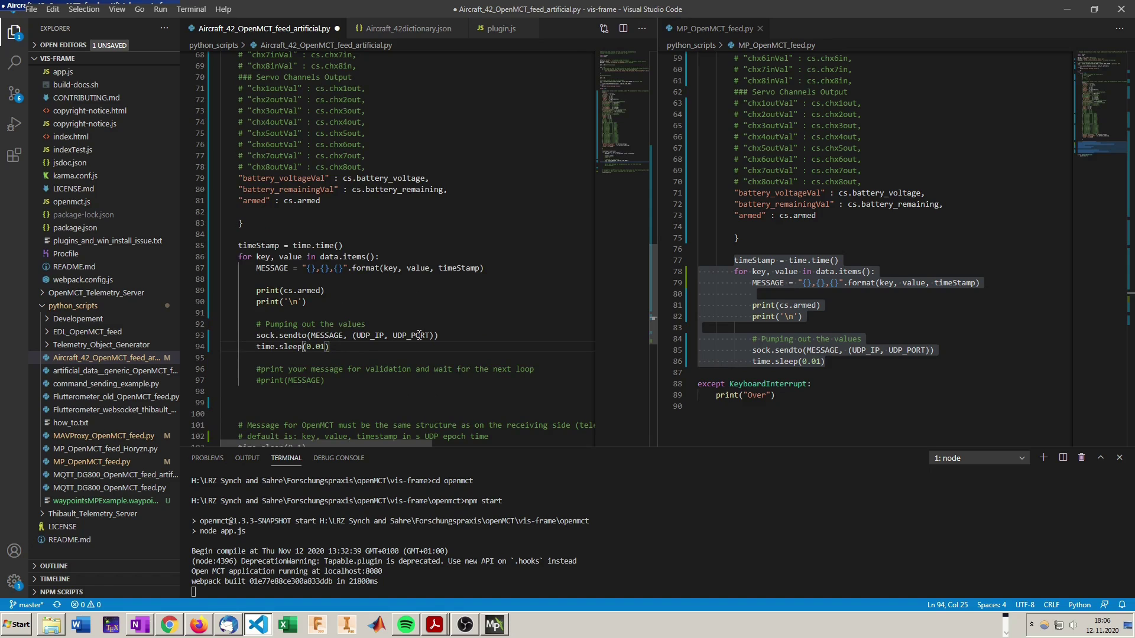
pyautogui.scroll(-1, 419, 335)
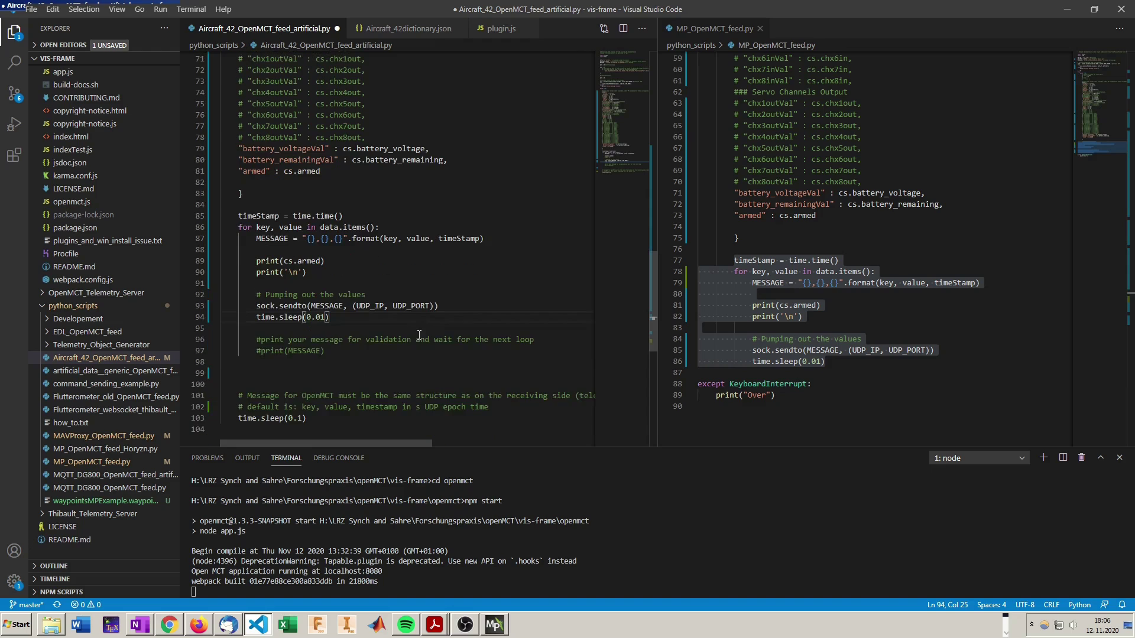
pyautogui.press('Home')
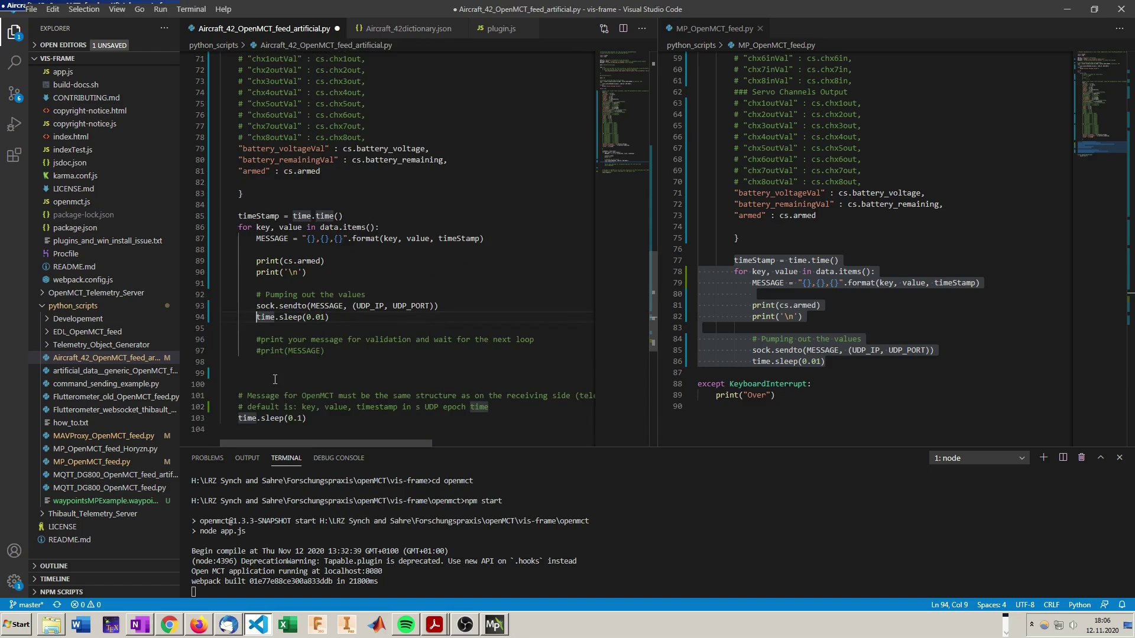
pyautogui.press('BackSpace')
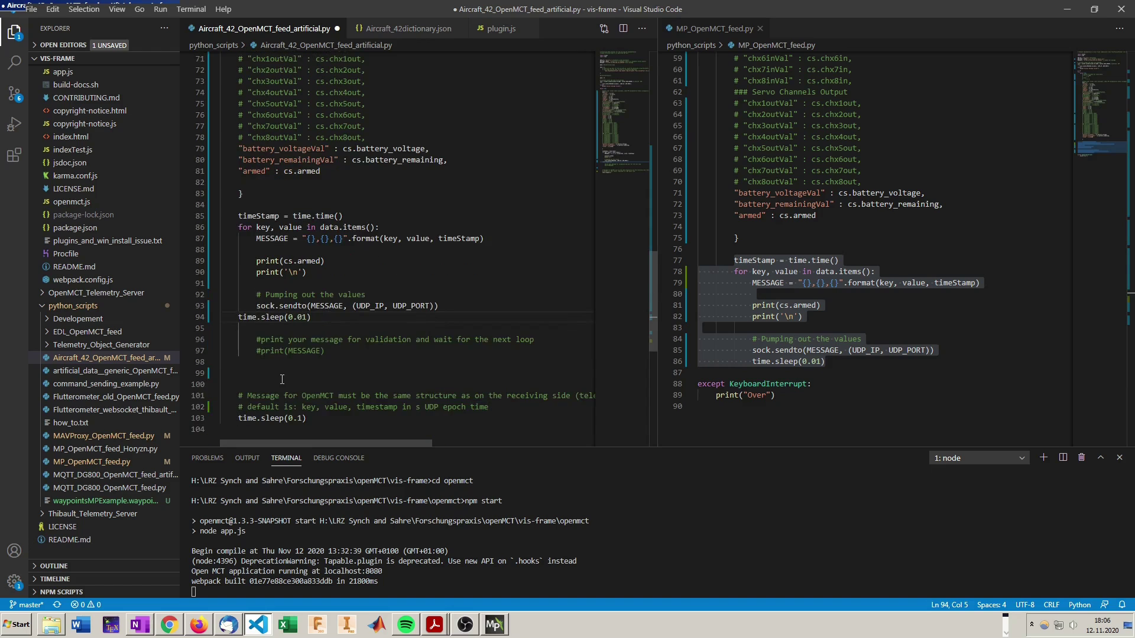
pyautogui.click(204, 320)
pyautogui.press('BackSpace')
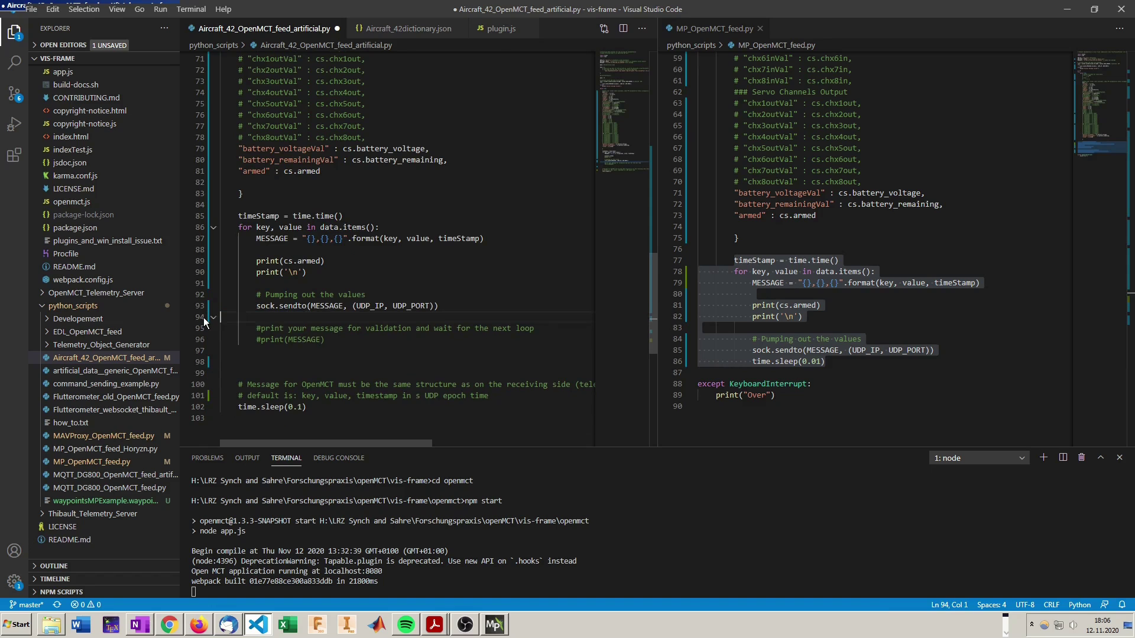
pyautogui.click(295, 408)
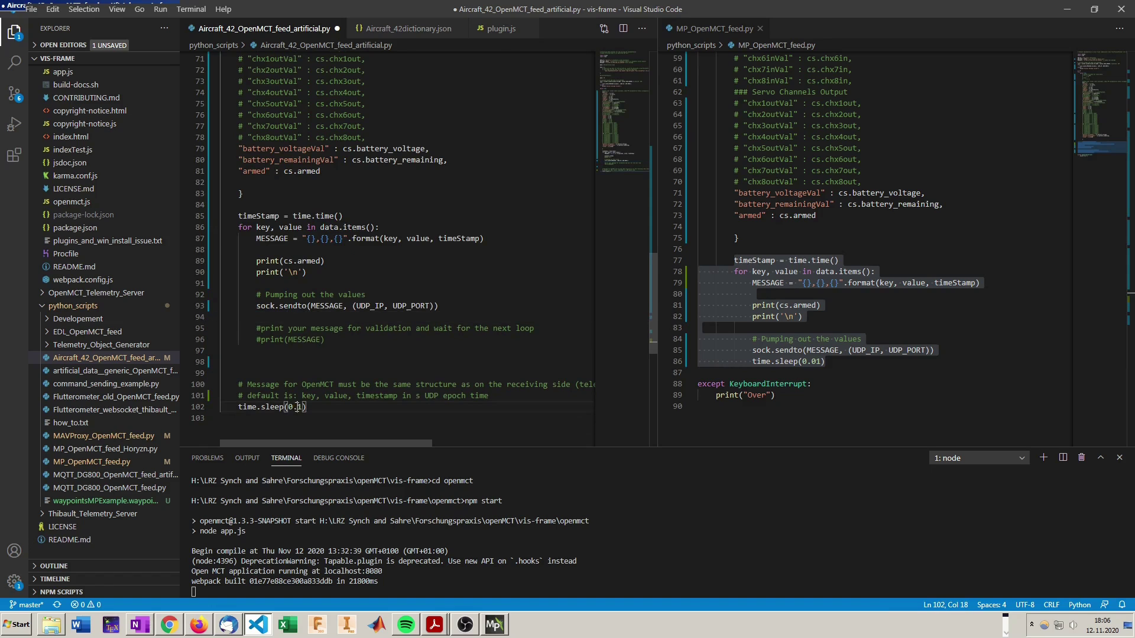
pyautogui.write('0')
pyautogui.click(320, 408)
# Check the rollVal, pitchVal and latVal keys, then place Aircraft_42dictionary.json beside the feed script
pyautogui.scroll(10, 331, 409)
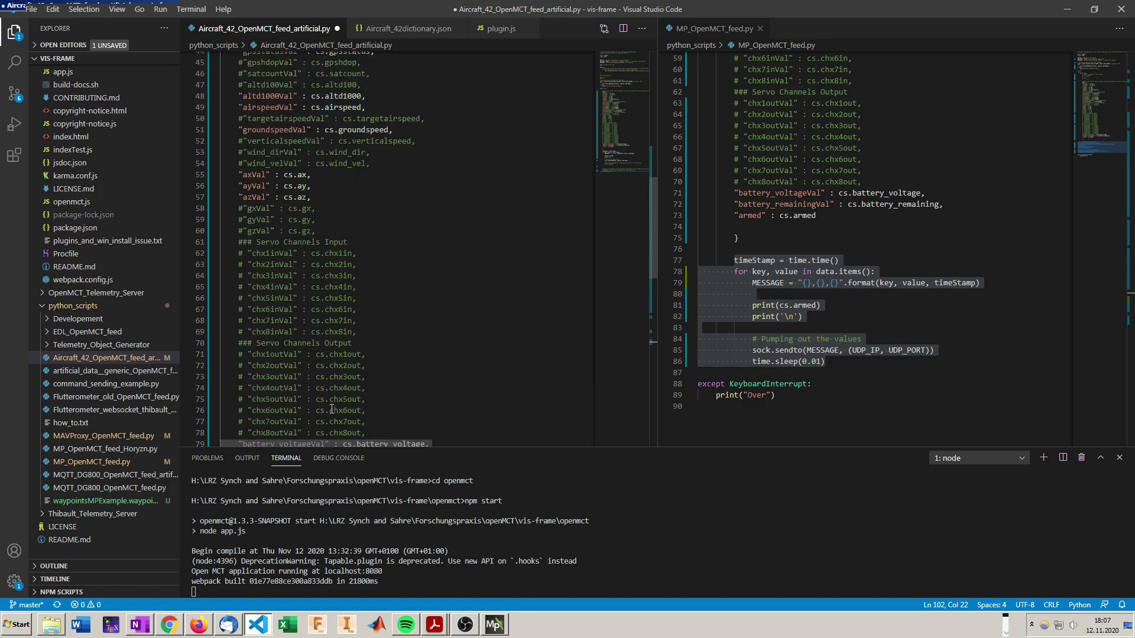
pyautogui.scroll(5, 362, 387)
pyautogui.click(247, 168)
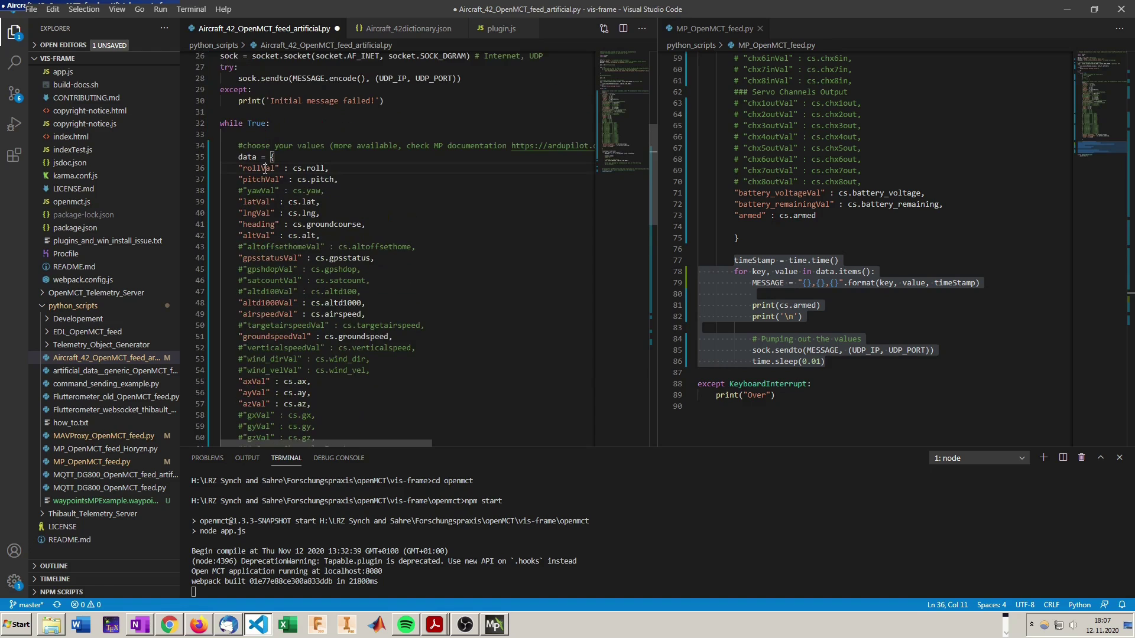
pyautogui.click(262, 181)
pyautogui.click(262, 203)
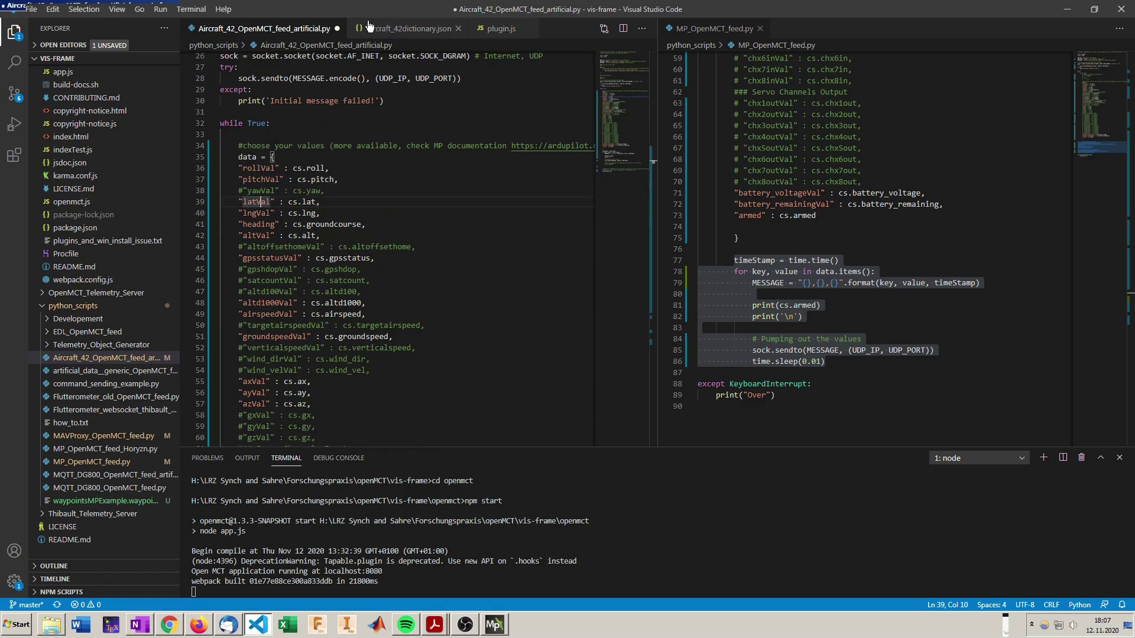
pyautogui.click(404, 33)
pyautogui.moveTo(406, 28); pyautogui.dragTo(827, 30)
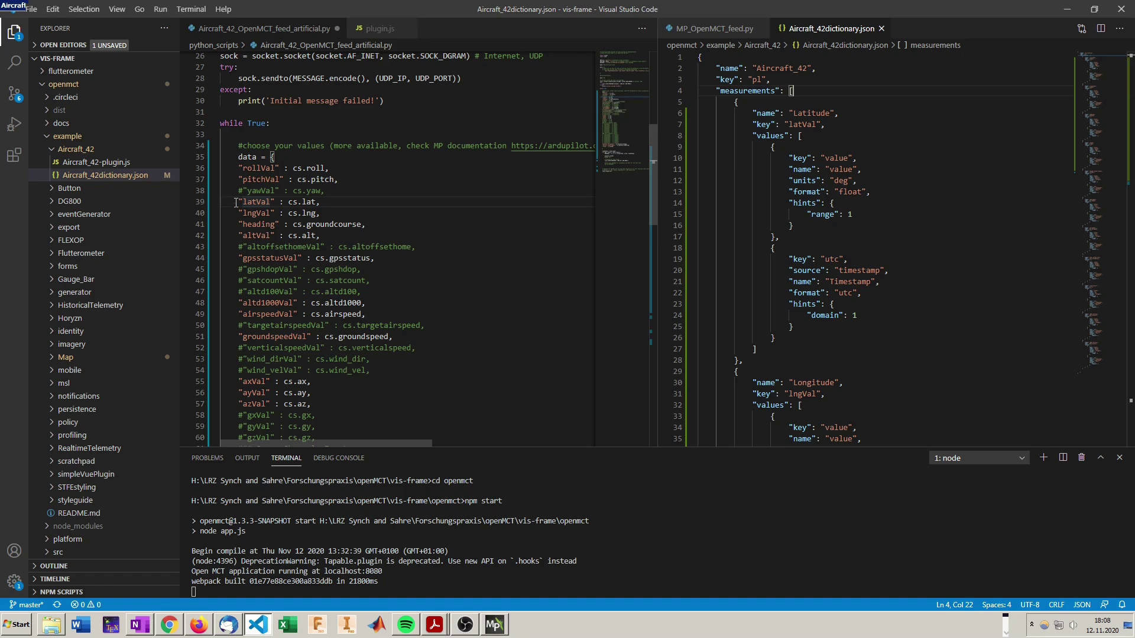
# Review the latVal, lngVal and heading entries in the Python data dictionary
pyautogui.moveTo(237, 200); pyautogui.dragTo(368, 225)
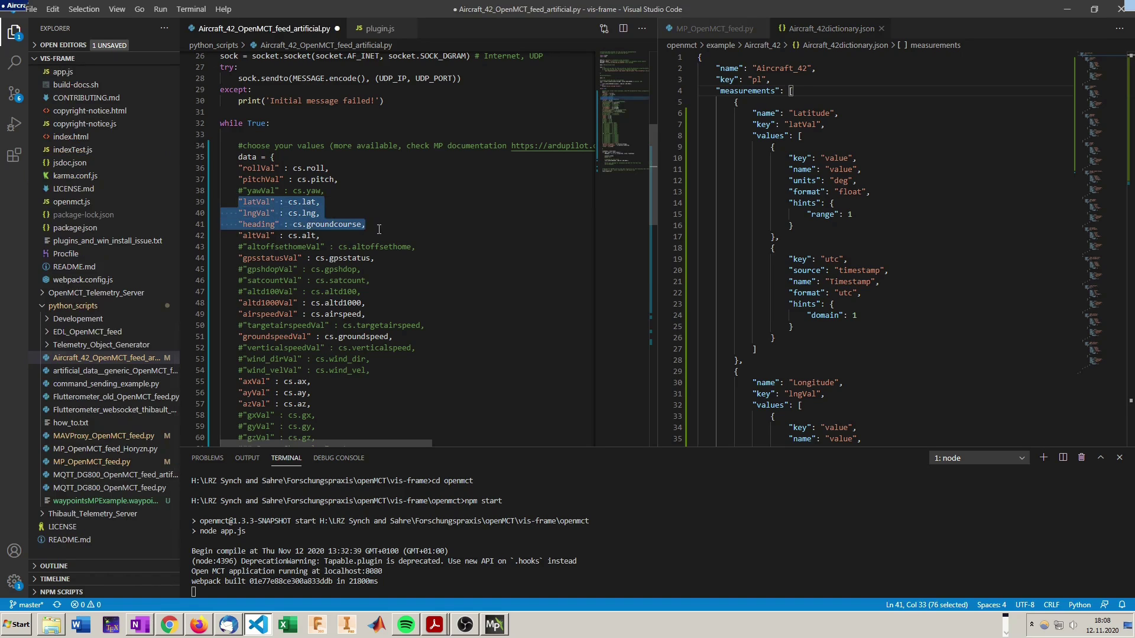
pyautogui.click(376, 229)
pyautogui.moveTo(238, 202); pyautogui.dragTo(382, 224)
pyautogui.click(320, 225)
pyautogui.moveTo(277, 225); pyautogui.dragTo(242, 224)
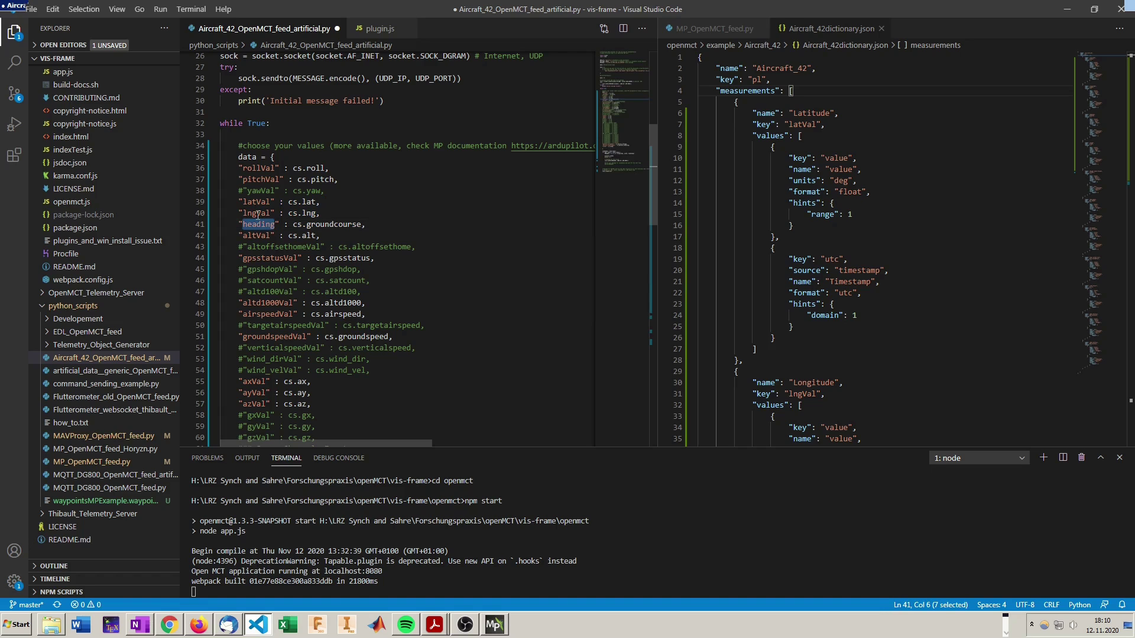
pyautogui.click(255, 213)
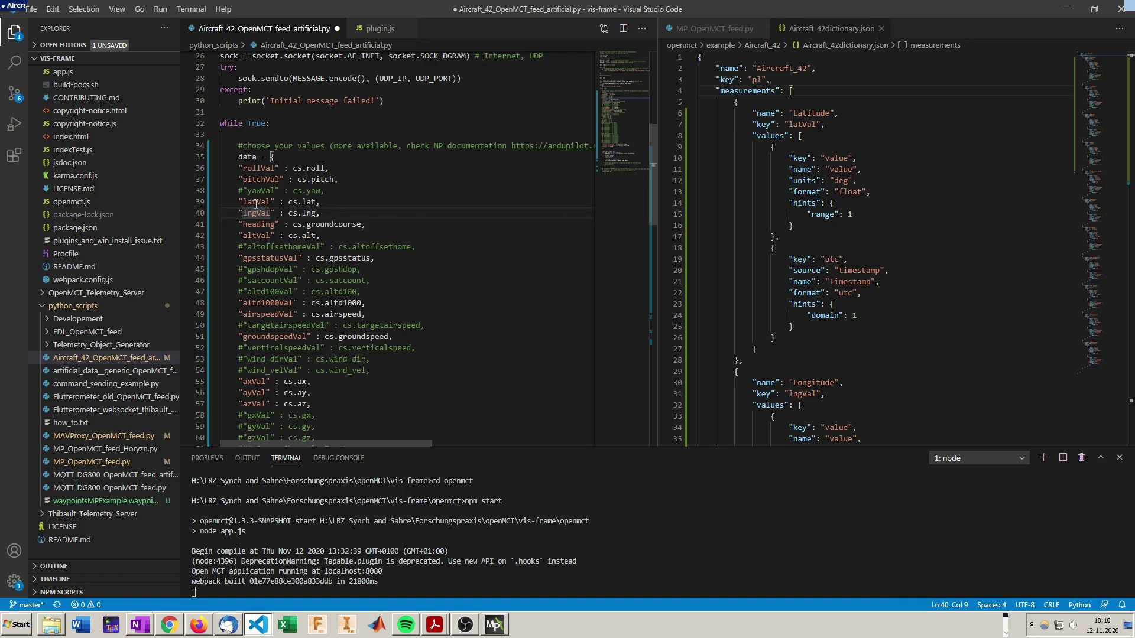
pyautogui.moveTo(238, 202); pyautogui.dragTo(352, 225)
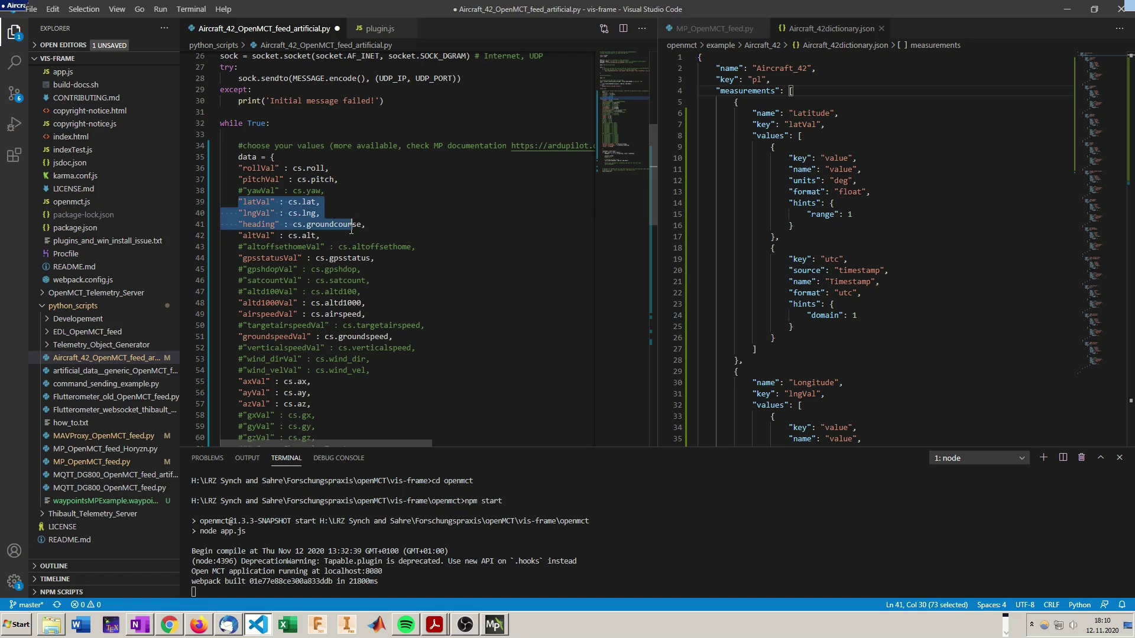
# Duplicate the Height above Ground measurement block in the JSON dictionary
pyautogui.click(895, 302)
pyautogui.scroll(-9, 895, 298)
pyautogui.scroll(-20, 894, 298)
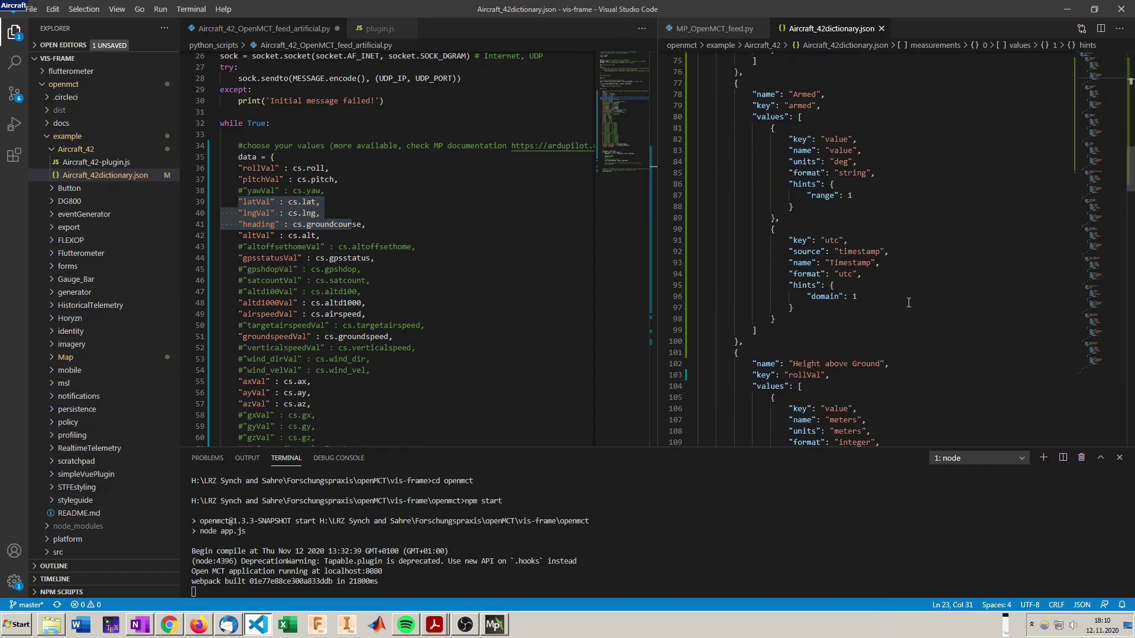
pyautogui.scroll(-1, 914, 303)
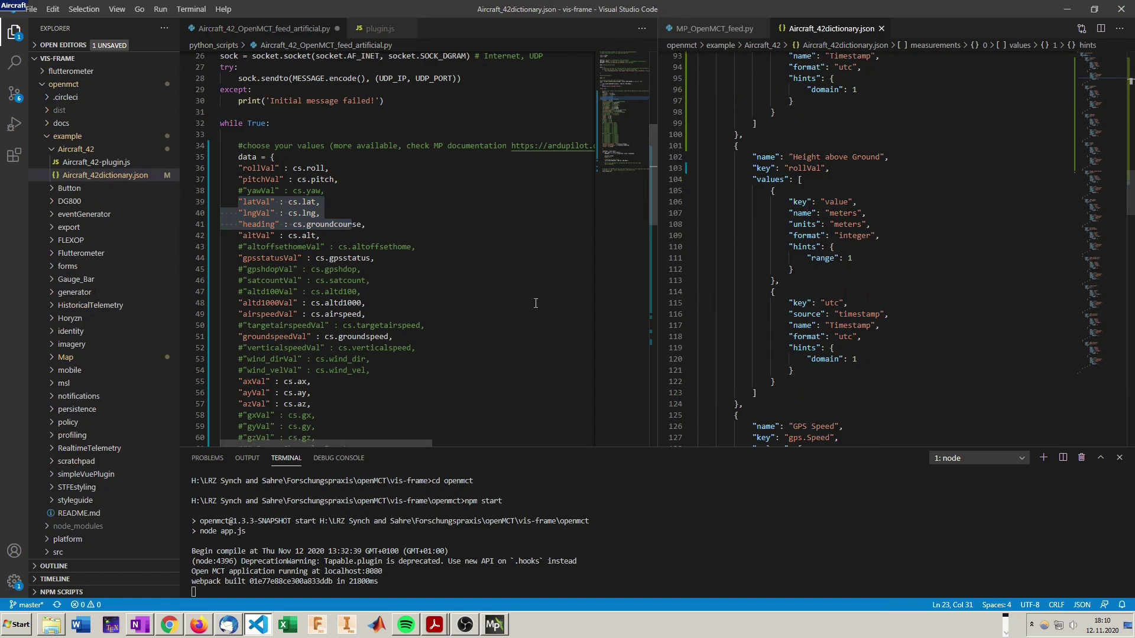
pyautogui.moveTo(751, 405); pyautogui.dragTo(737, 146)
pyautogui.hotkey('ctrl', 'c')
pyautogui.click(740, 146)
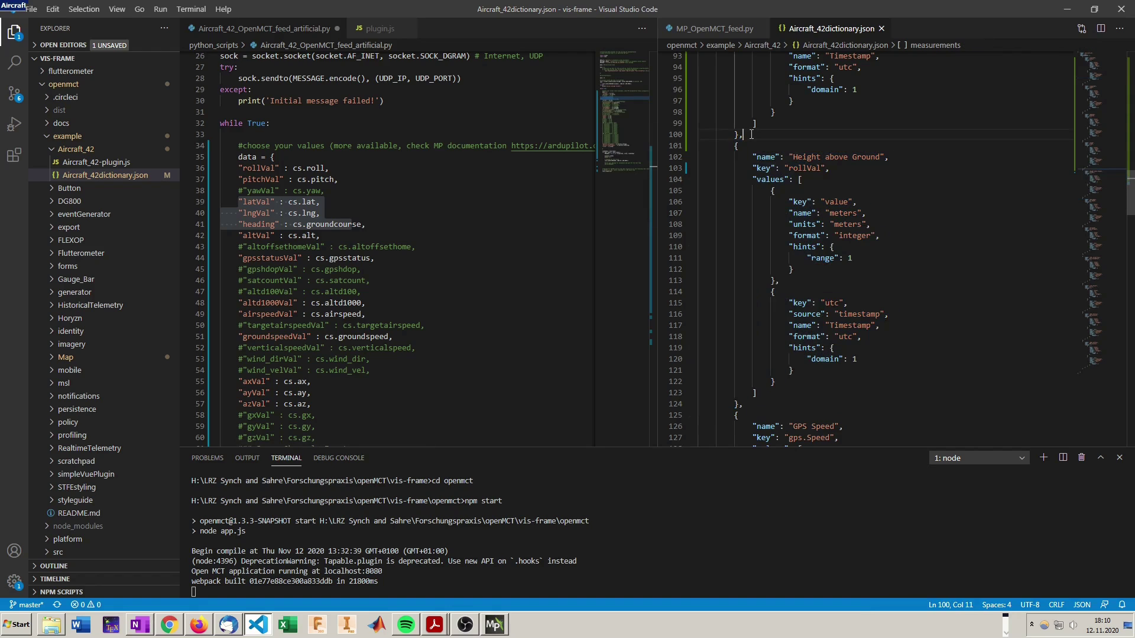
pyautogui.hotkey('ctrl', 'v')
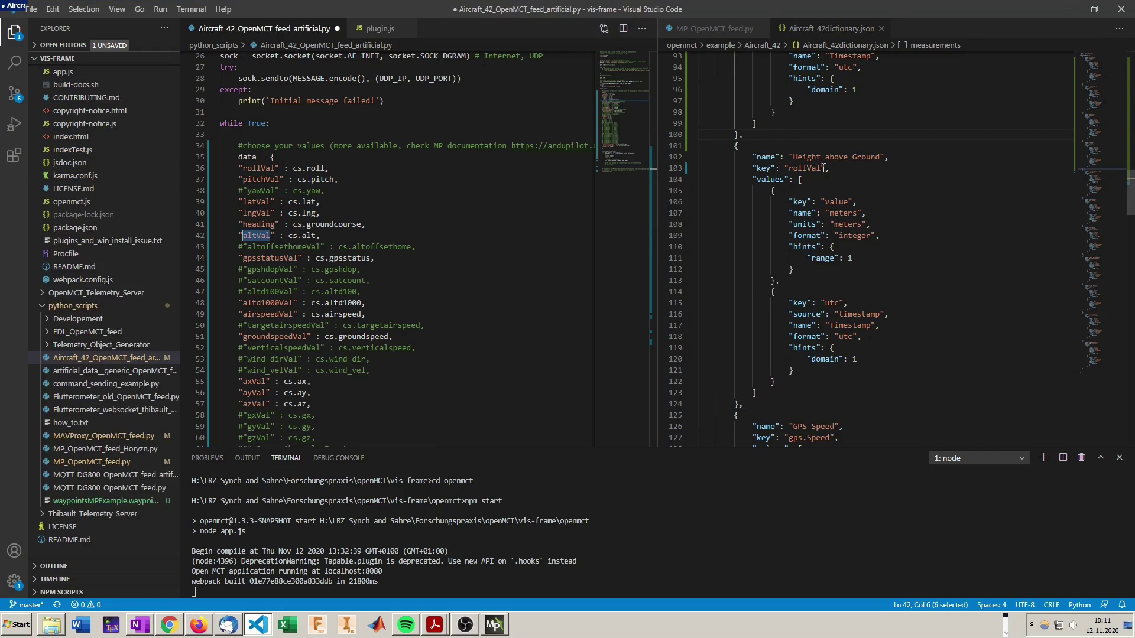
# Rename the copy to Altitude with key altVal and format float
pyautogui.moveTo(824, 168); pyautogui.dragTo(815, 169)
pyautogui.doubleClick(815, 168)
pyautogui.hotkey('ctrl', 'v')
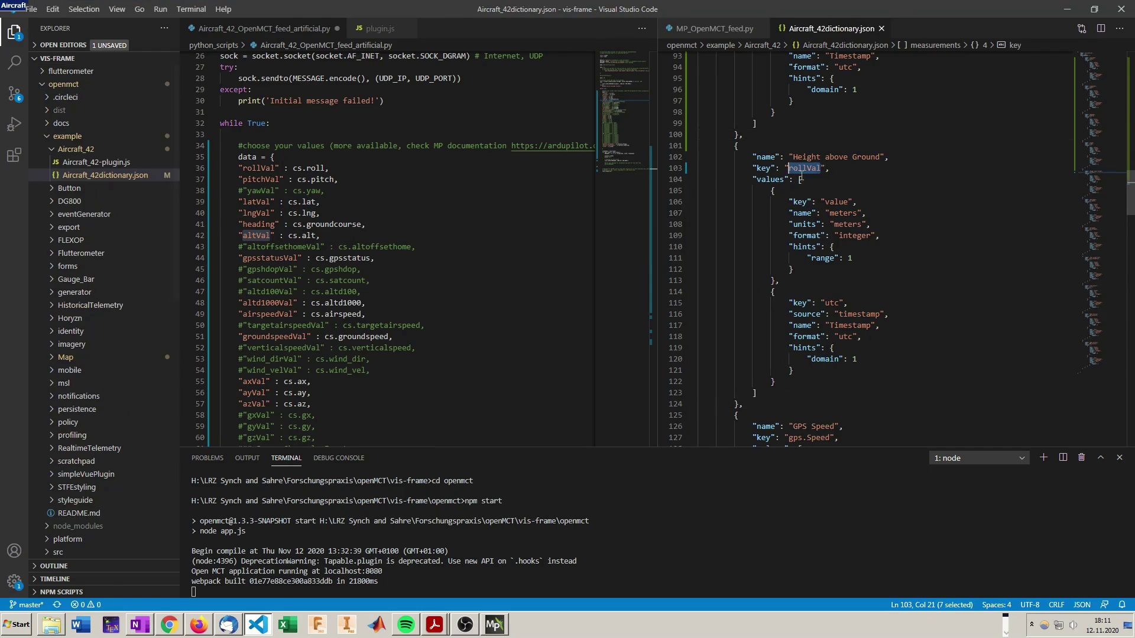
pyautogui.moveTo(880, 156); pyautogui.dragTo(793, 155)
pyautogui.write('Altitude')
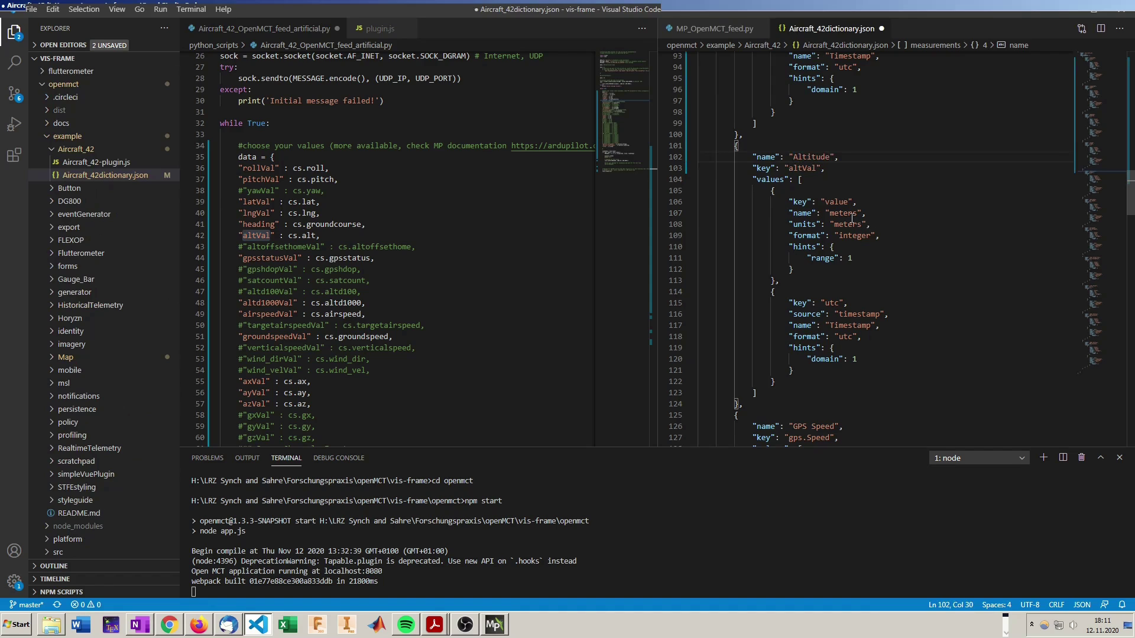
pyautogui.moveTo(871, 236); pyautogui.dragTo(839, 236)
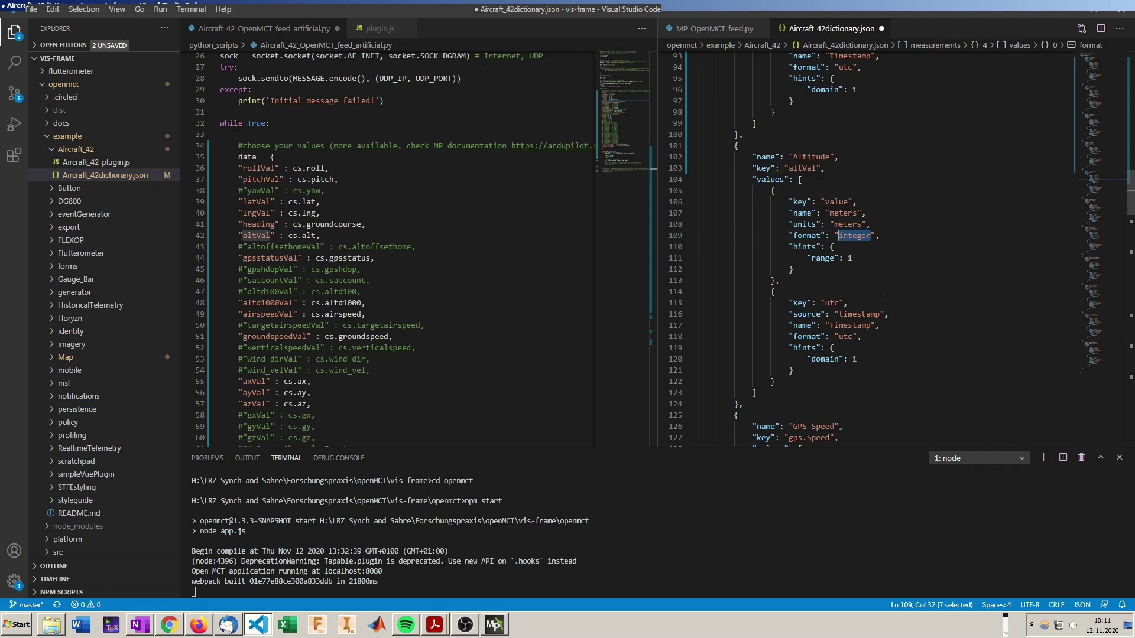
pyautogui.write('floa')
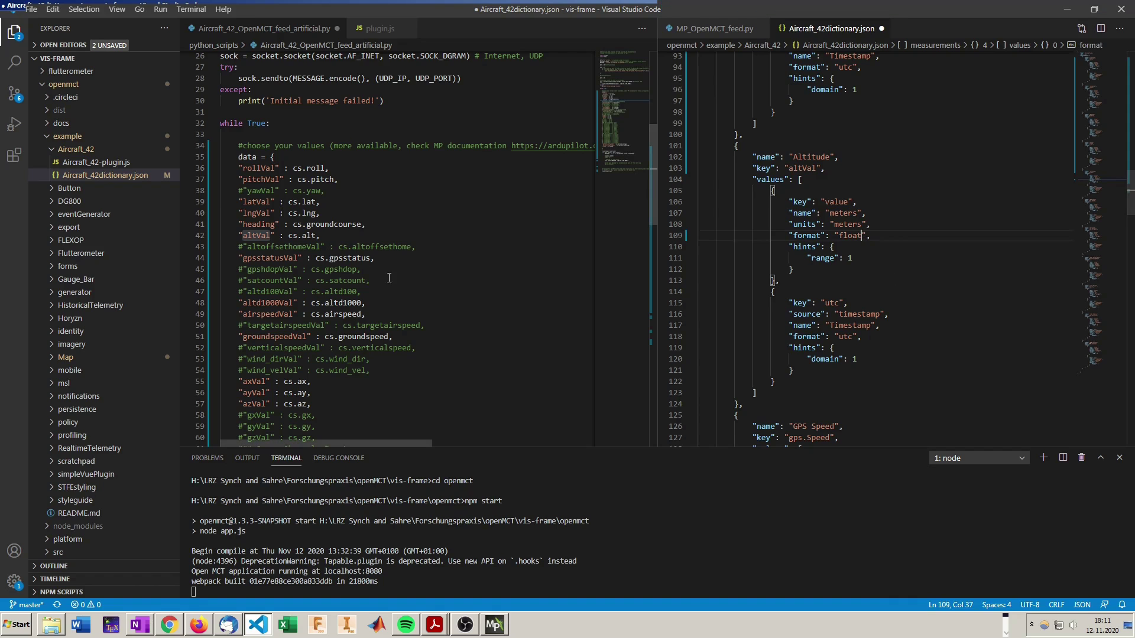
# Compare the new Altitude measurement against the Python script's data entries
pyautogui.click(365, 303)
pyautogui.scroll(-6, 366, 266)
pyautogui.click(916, 289)
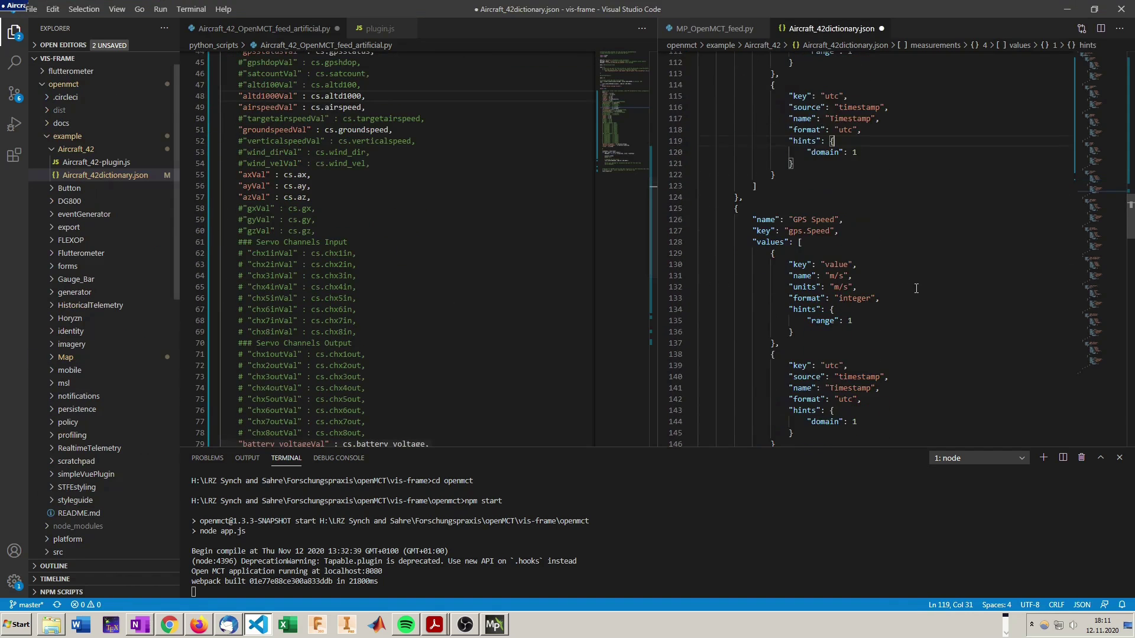
pyautogui.scroll(4, 916, 289)
pyautogui.scroll(20, 917, 289)
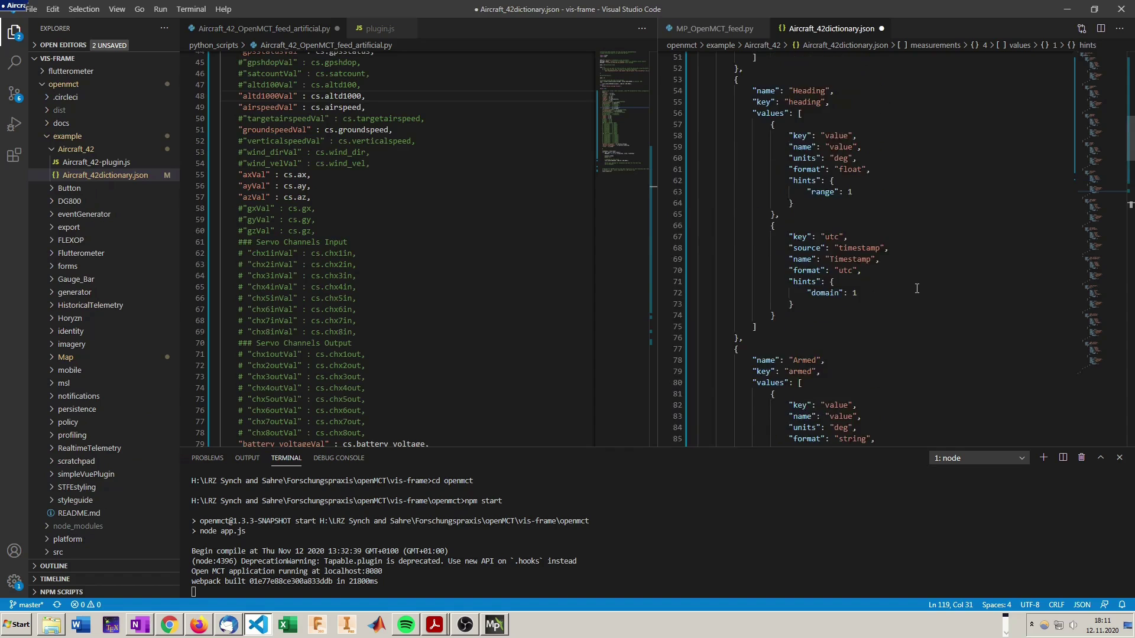
pyautogui.scroll(-5, 917, 289)
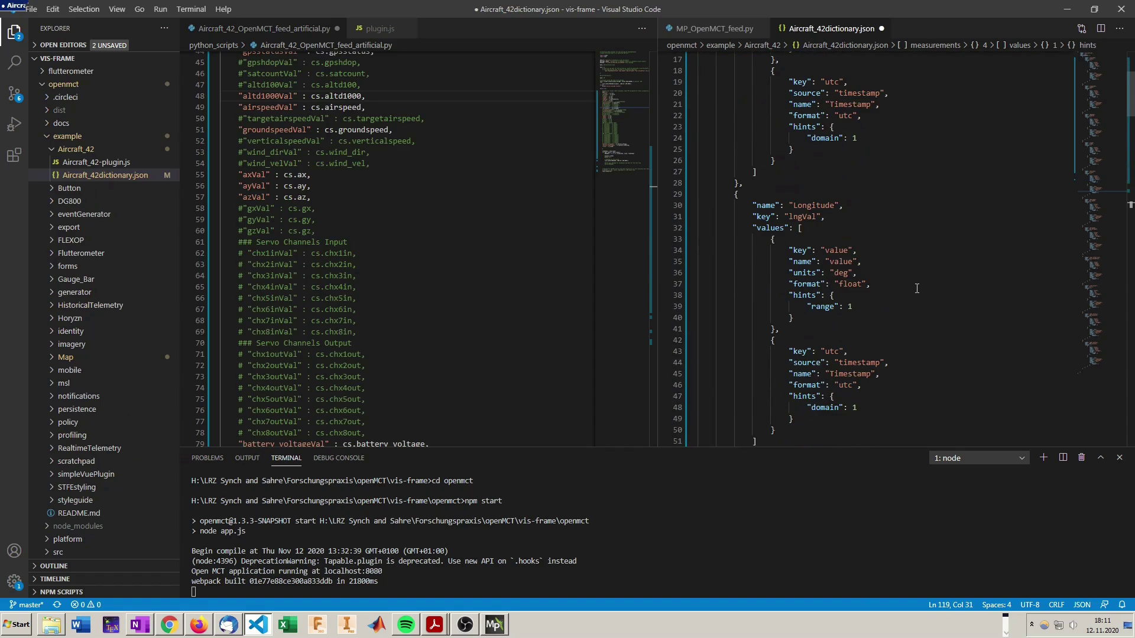
pyautogui.click(469, 218)
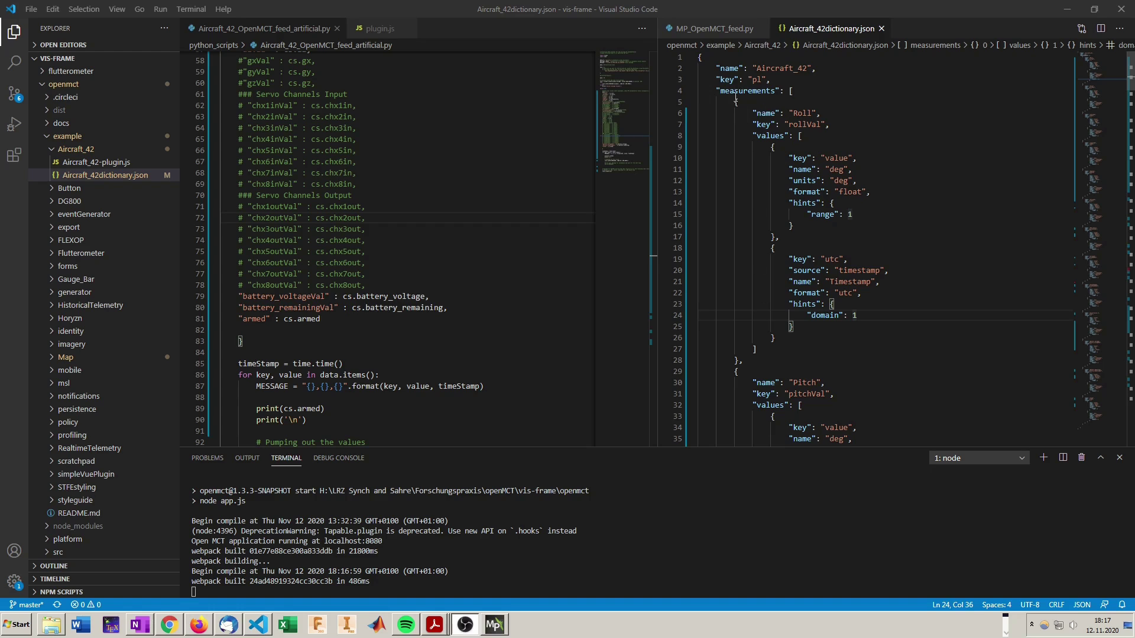
pyautogui.moveTo(736, 101); pyautogui.dragTo(752, 359)
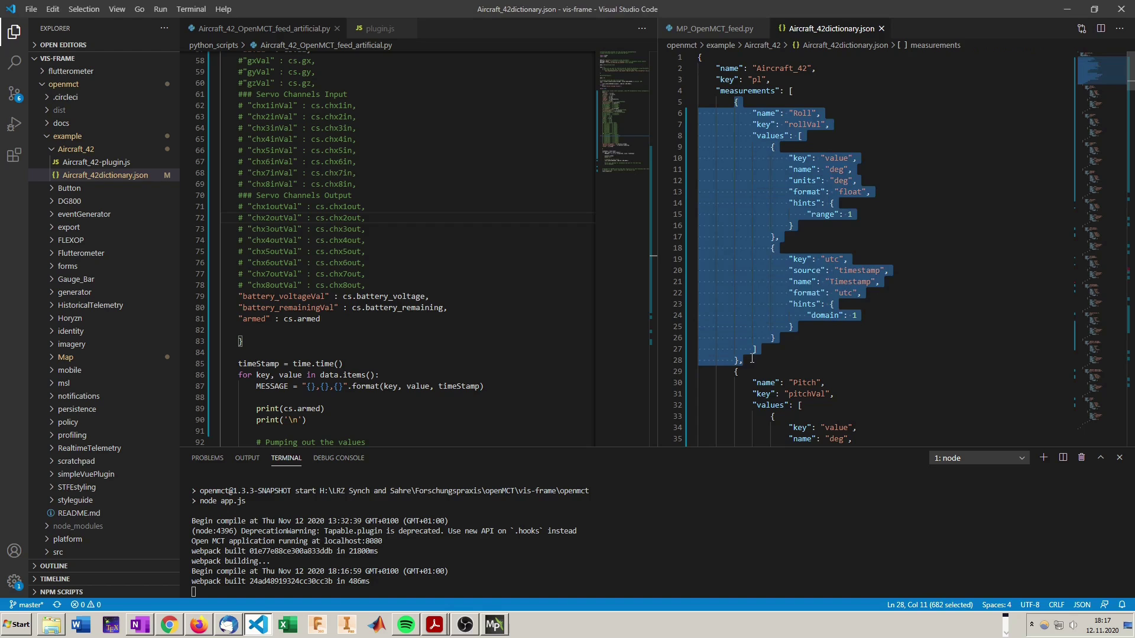
pyautogui.click(752, 358)
pyautogui.scroll(-20, 914, 211)
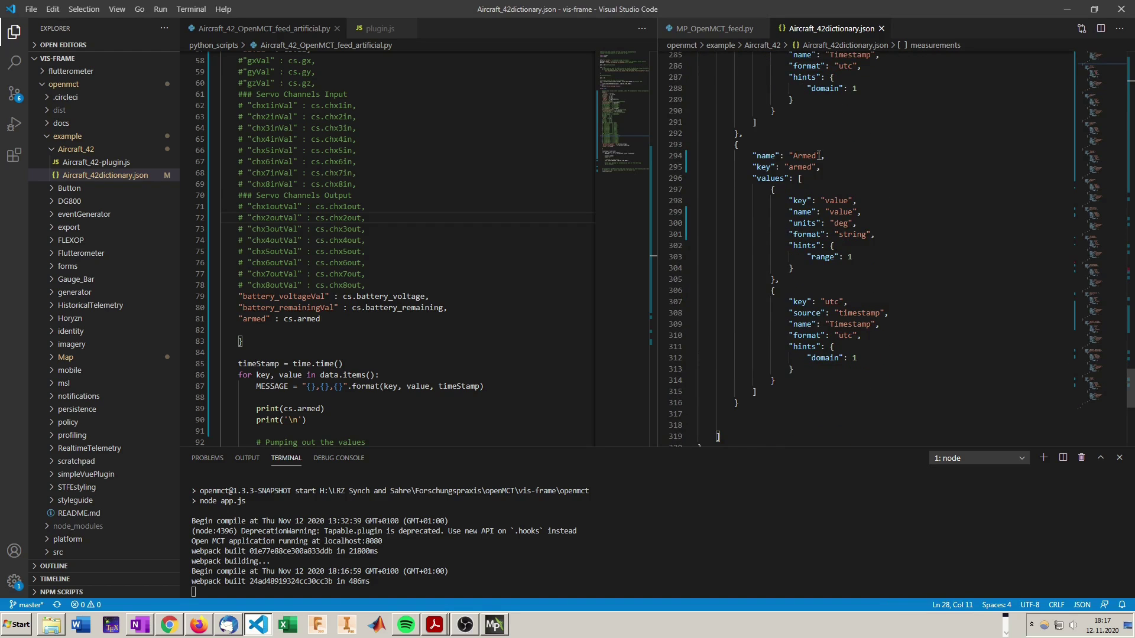
pyautogui.click(808, 236)
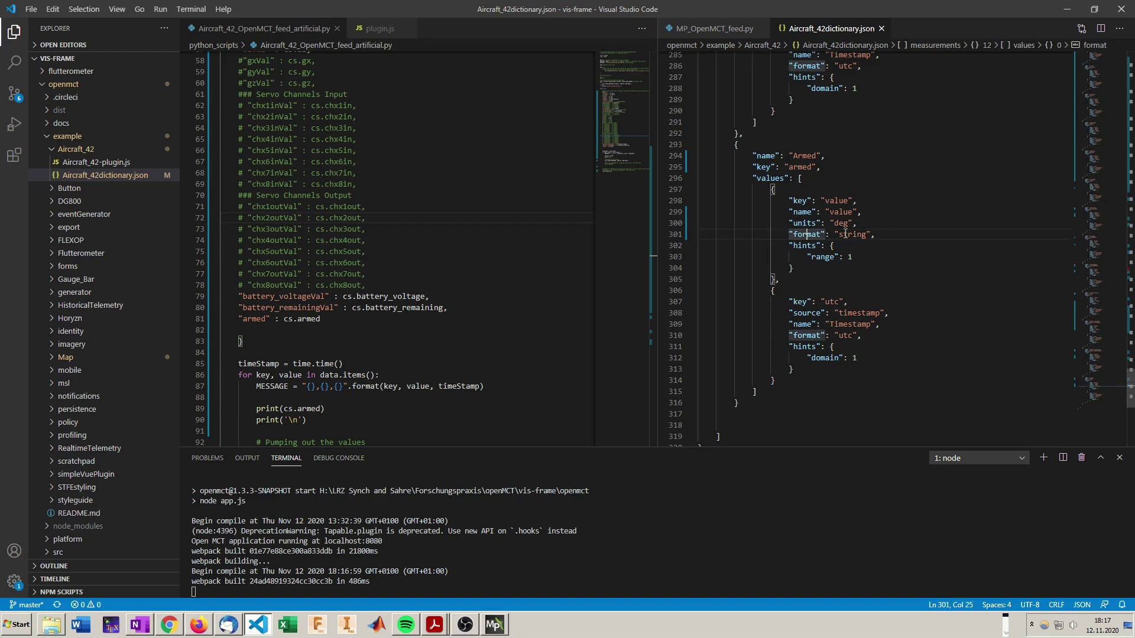
pyautogui.click(844, 234)
pyautogui.click(888, 237)
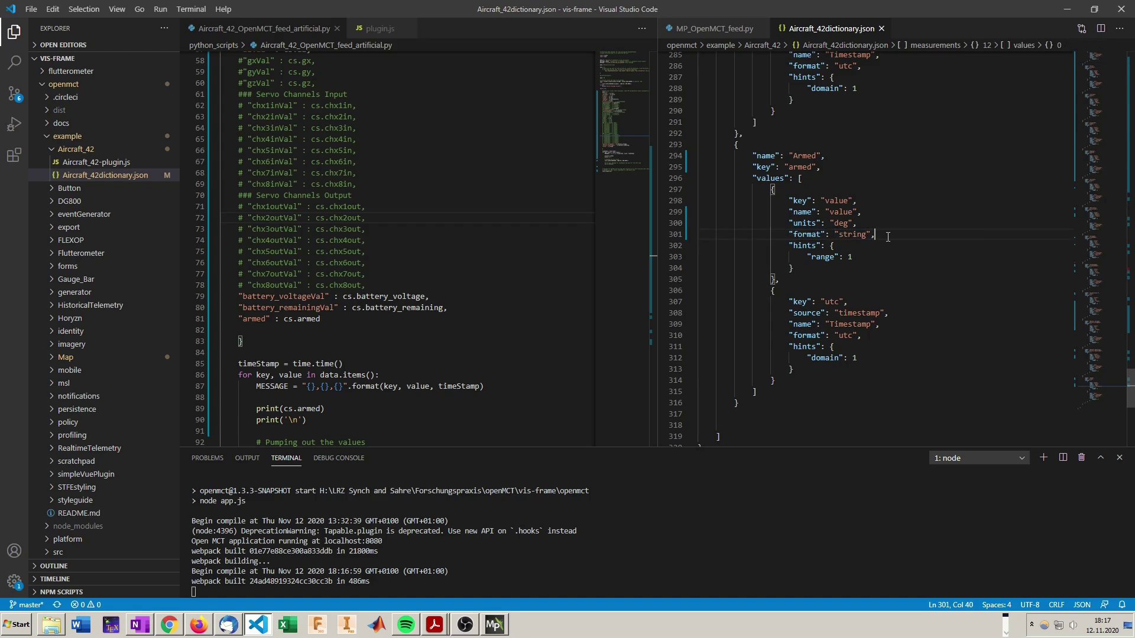
pyautogui.scroll(-3, 922, 354)
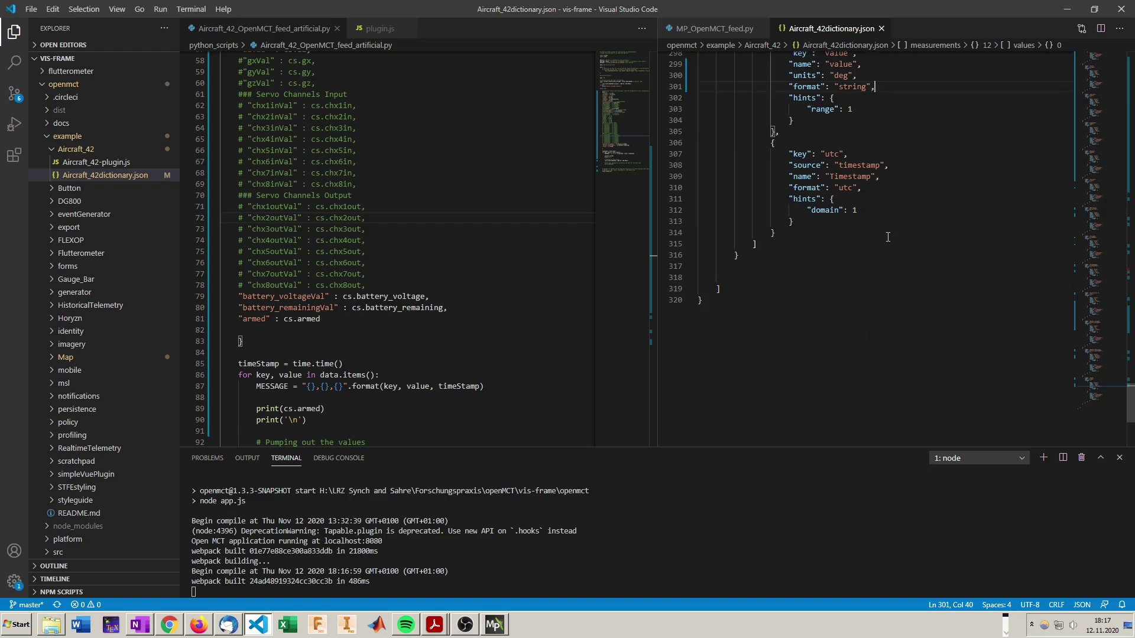
pyautogui.press('Down')
pyautogui.press('Down')
pyautogui.press('Down')
pyautogui.scroll(5, 922, 355)
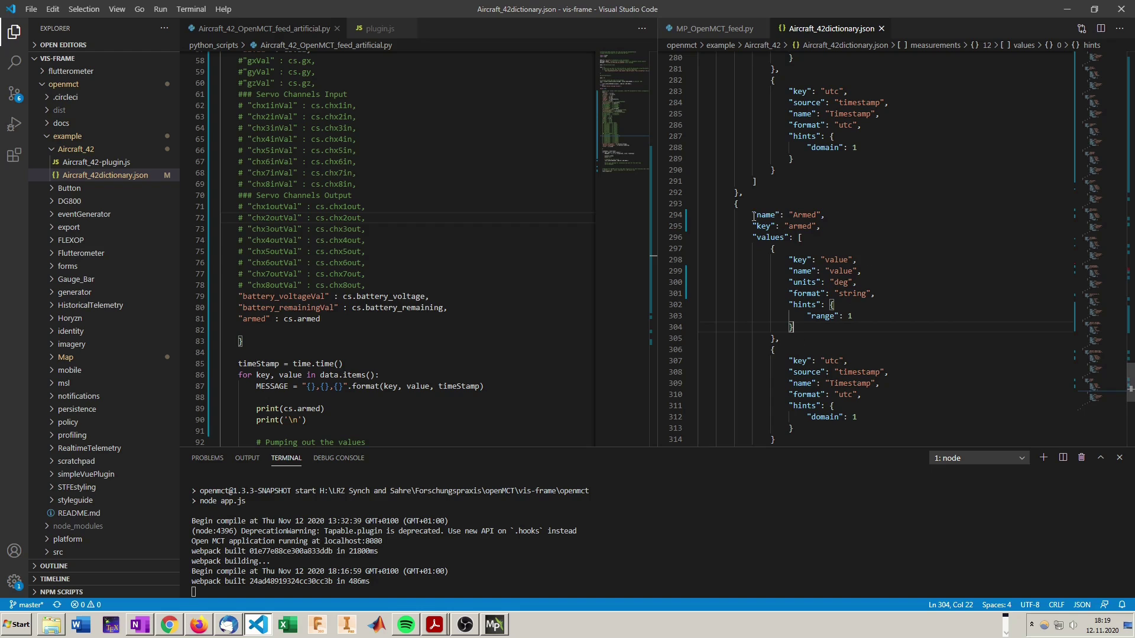
# Expand the Aircraft_42 folder in Open MCT in Chrome, then bring Mission Planner forward
pyautogui.click(171, 626)
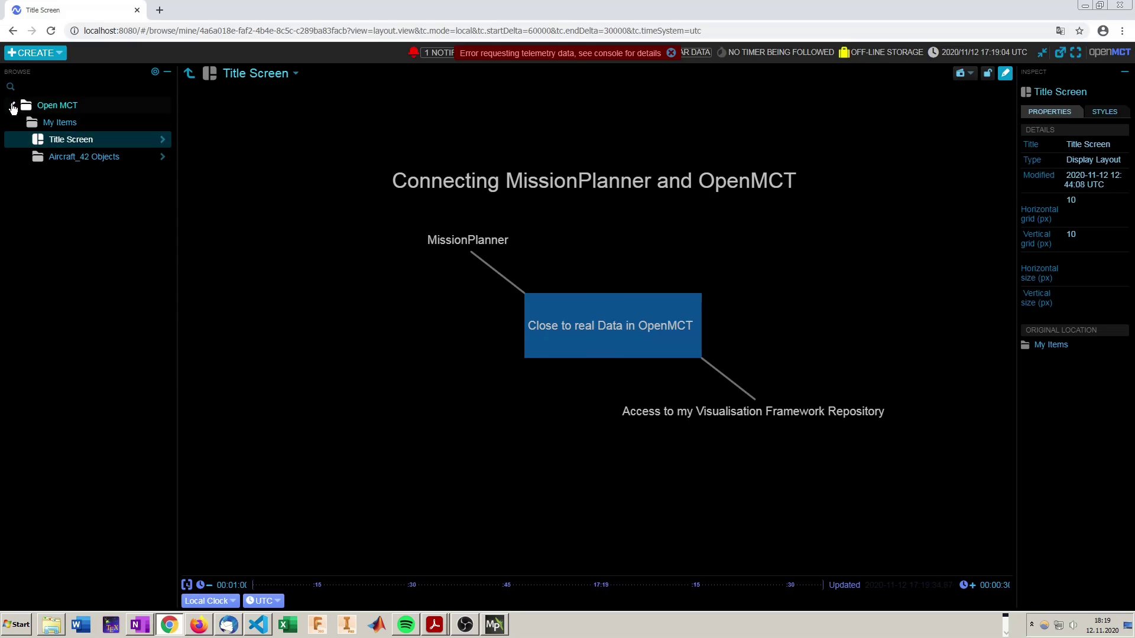
pyautogui.click(13, 106)
pyautogui.click(163, 122)
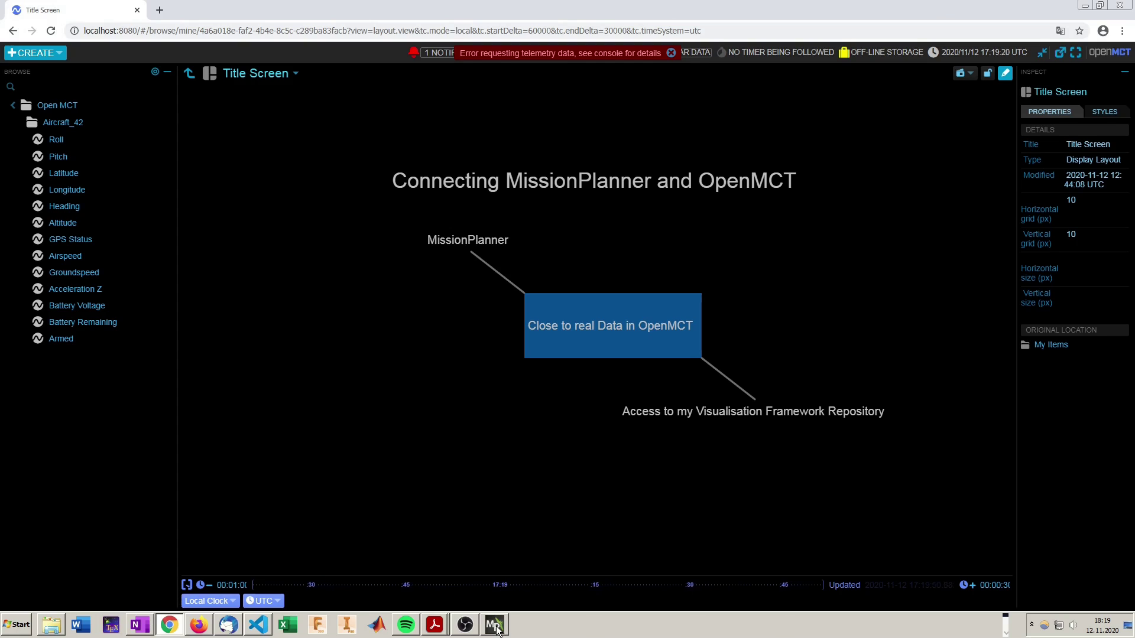
pyautogui.click(493, 628)
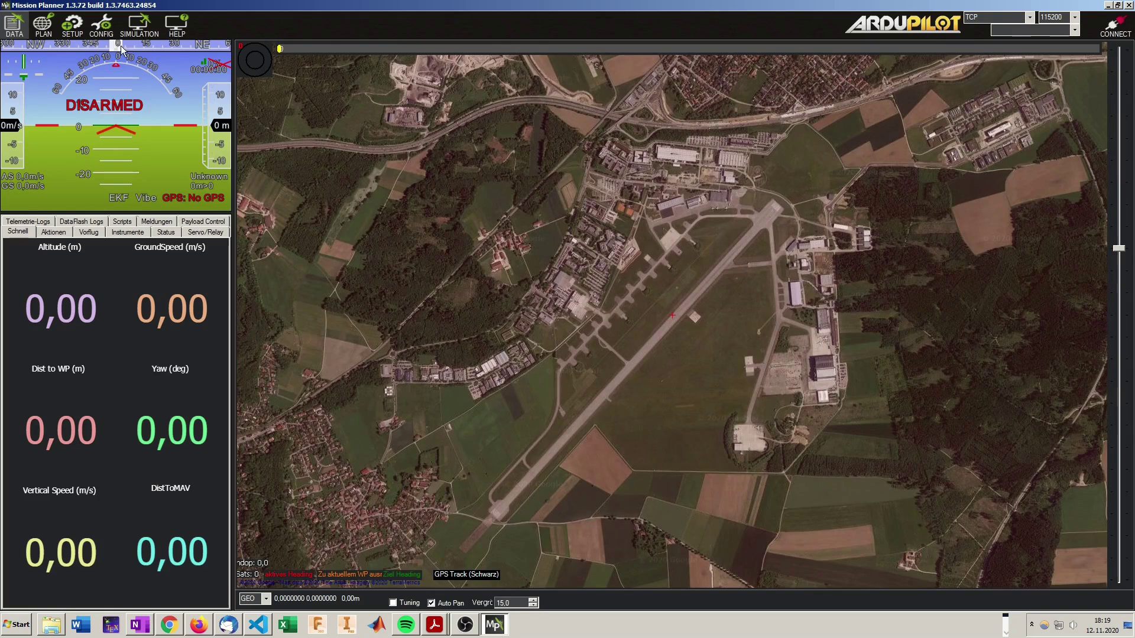
# Start a SITL Plane simulation with the home location placed on the airfield runway
pyautogui.click(136, 31)
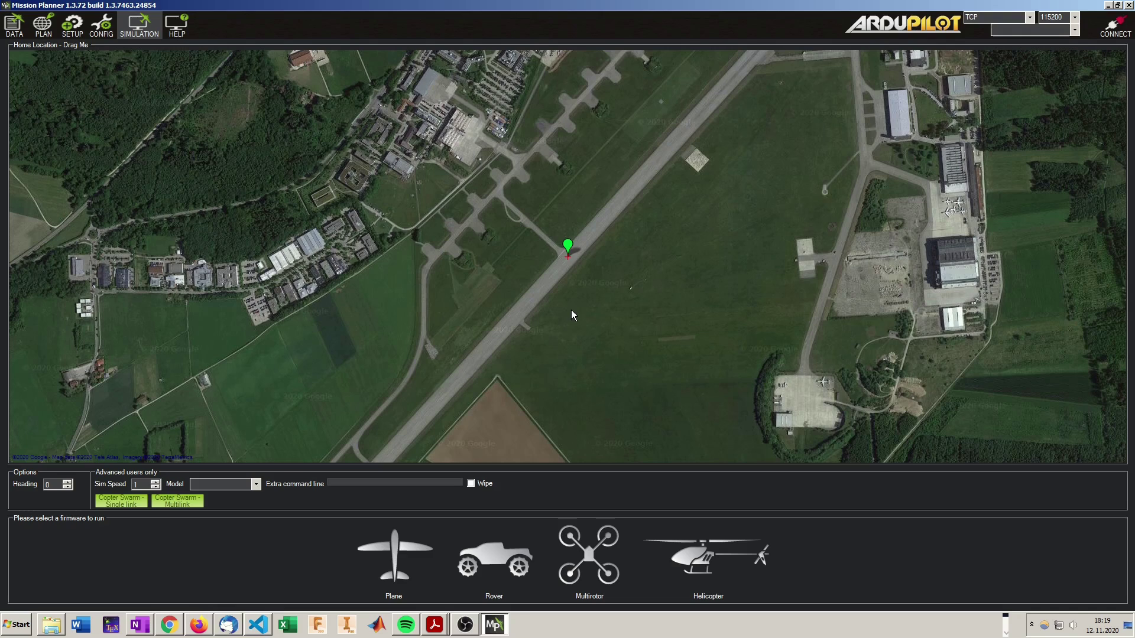
pyautogui.moveTo(567, 251)
pyautogui.mouseDown()
pyautogui.moveTo(571, 260)
pyautogui.moveTo(446, 233)
pyautogui.moveTo(571, 264)
pyautogui.mouseUp()
pyautogui.scroll(-5, 597, 278)
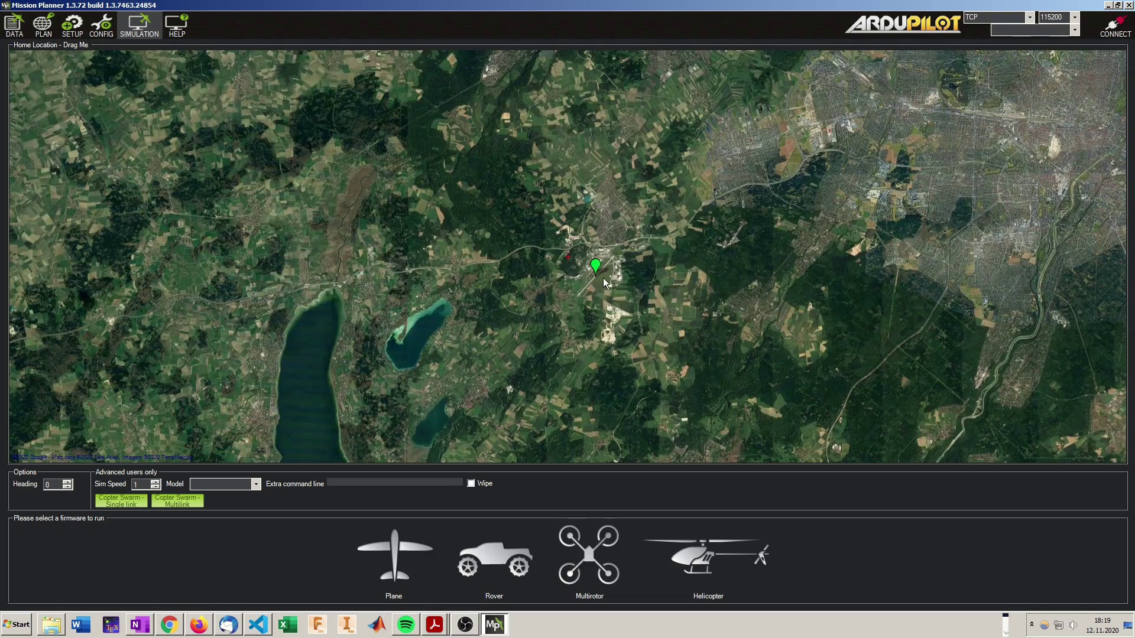
pyautogui.scroll(5, 600, 277)
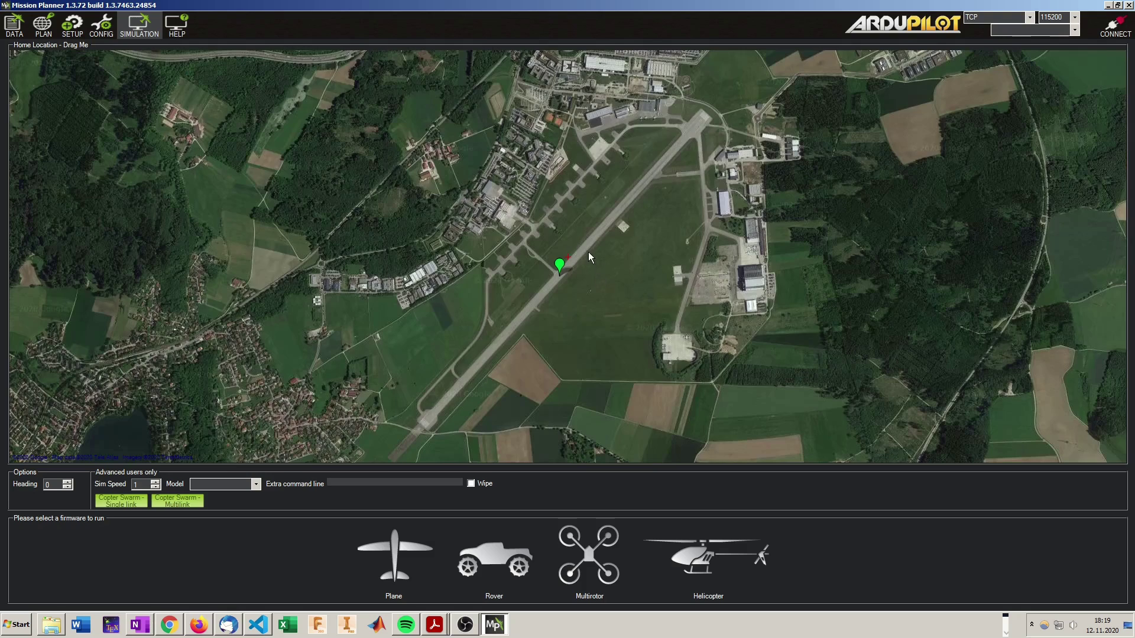
pyautogui.click(394, 555)
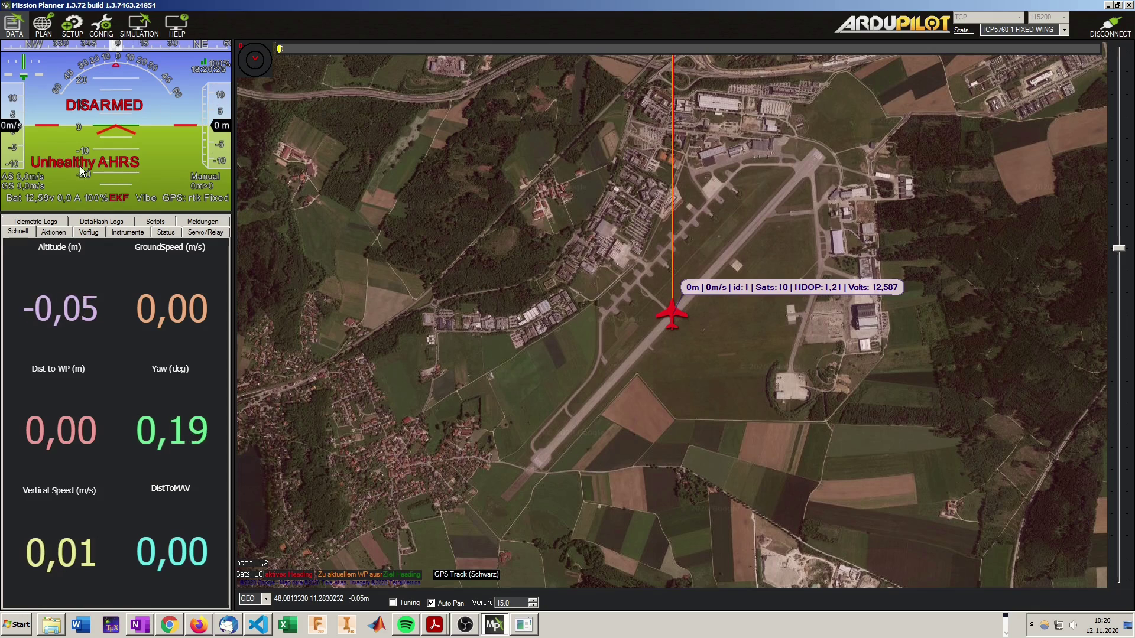
# Place waypoints around the airfield on the PLAN map
pyautogui.click(43, 25)
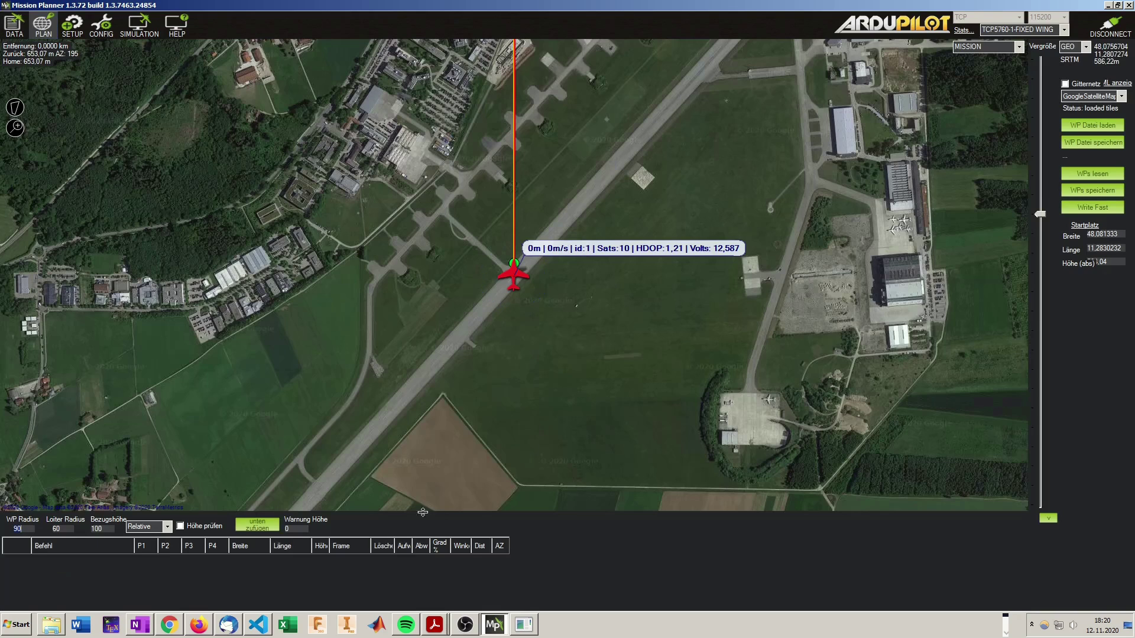
pyautogui.click(549, 320)
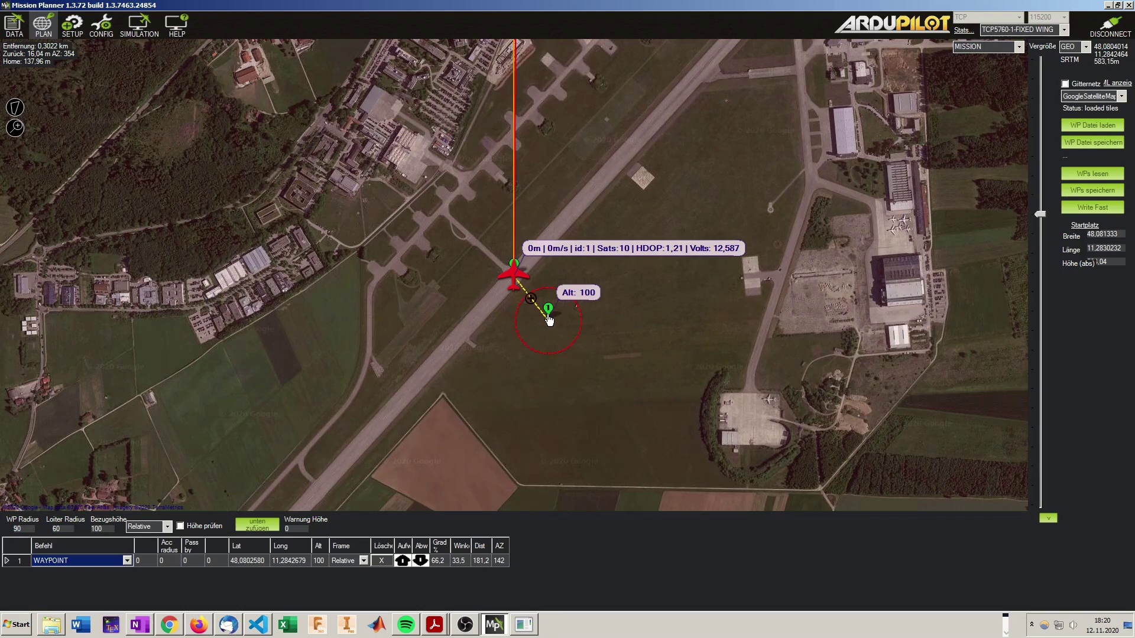
pyautogui.moveTo(548, 320)
pyautogui.mouseDown()
pyautogui.moveTo(582, 252)
pyautogui.moveTo(593, 192)
pyautogui.mouseUp()
pyautogui.scroll(-2, 589, 222)
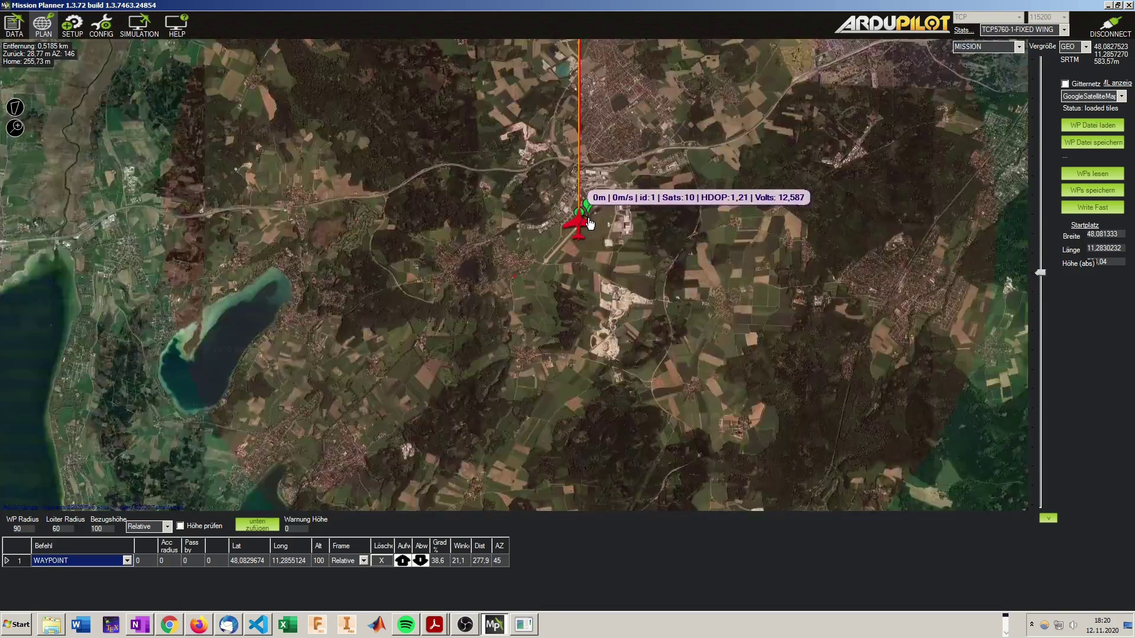
pyautogui.click(614, 71)
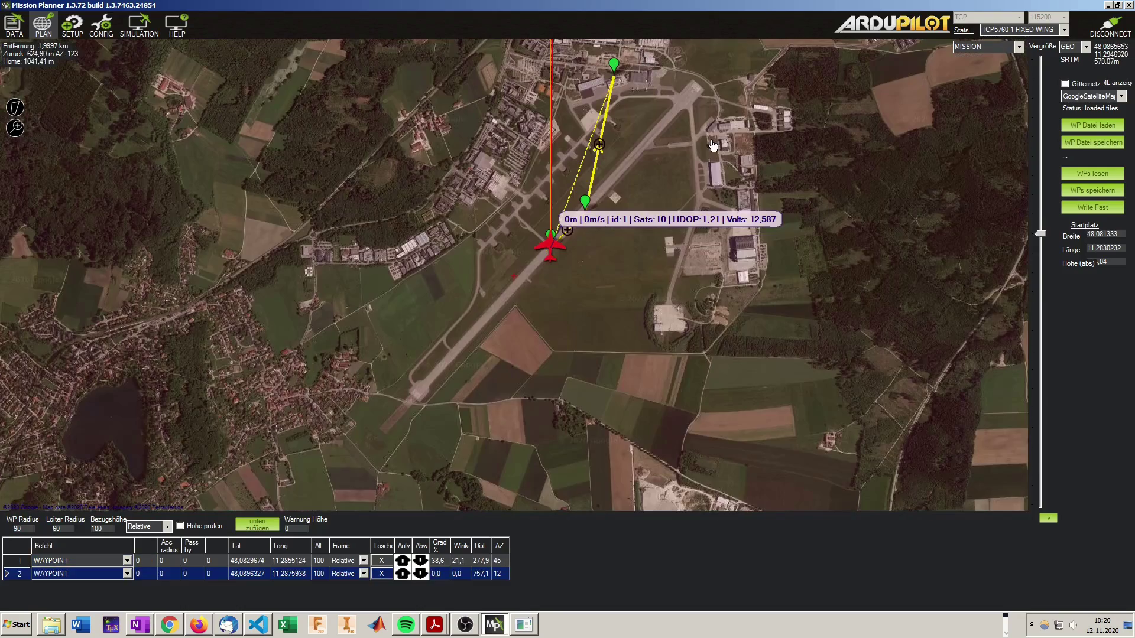
pyautogui.click(739, 157)
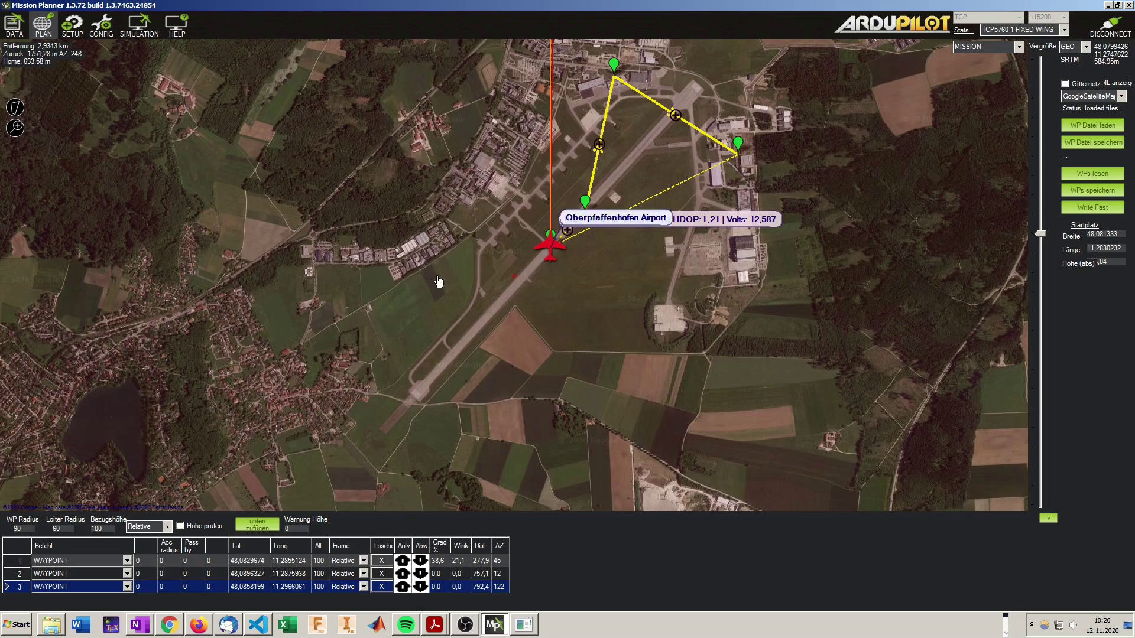
pyautogui.click(351, 304)
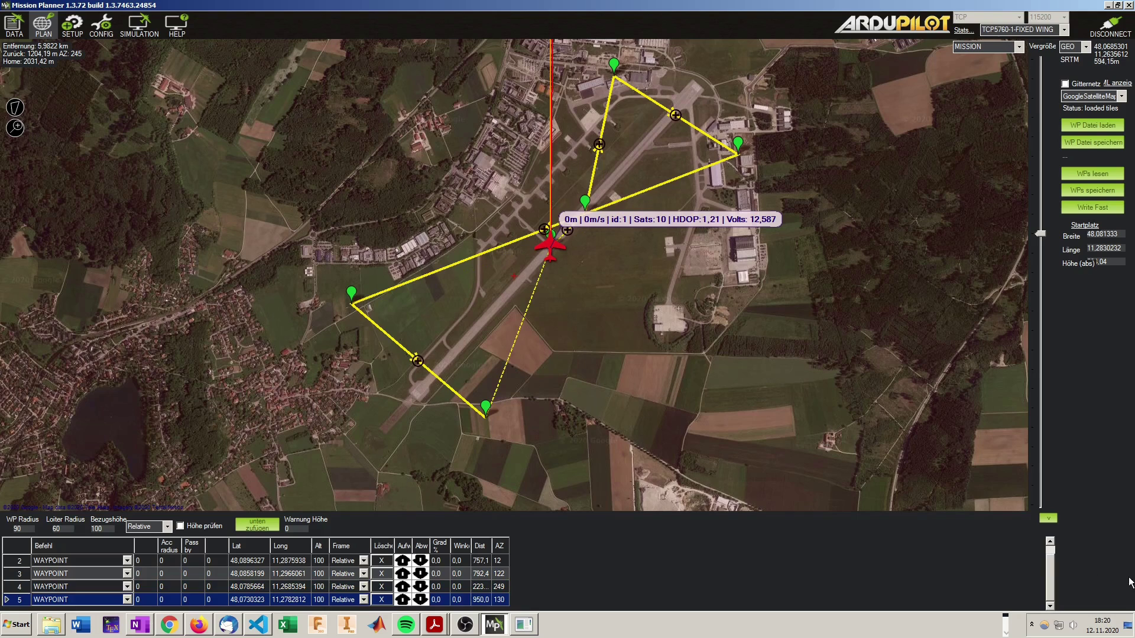
pyautogui.scroll(1, 1051, 557)
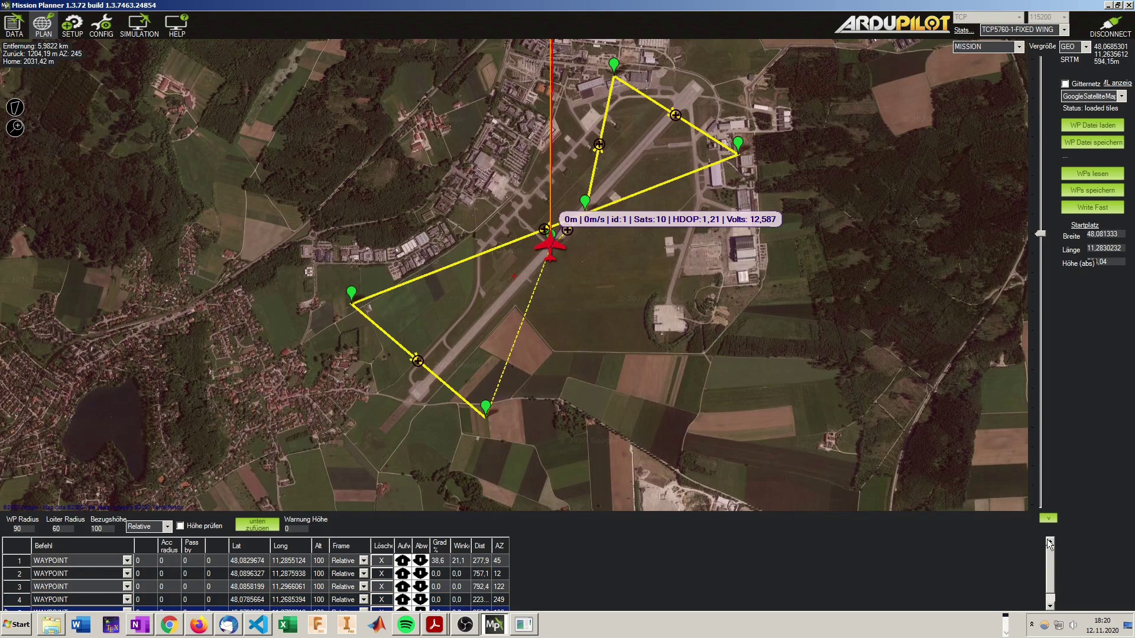
# Make item 1 TAKEOFF, add item 6 as DO_JUMP, and upload the mission
pyautogui.click(128, 562)
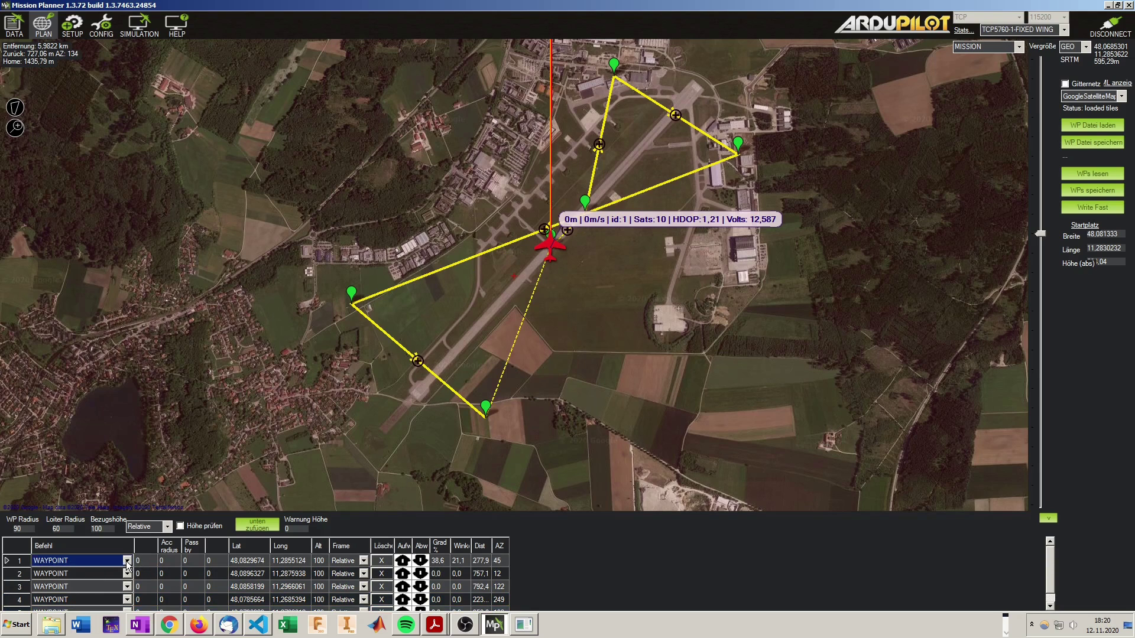
pyautogui.click(128, 561)
pyautogui.click(64, 385)
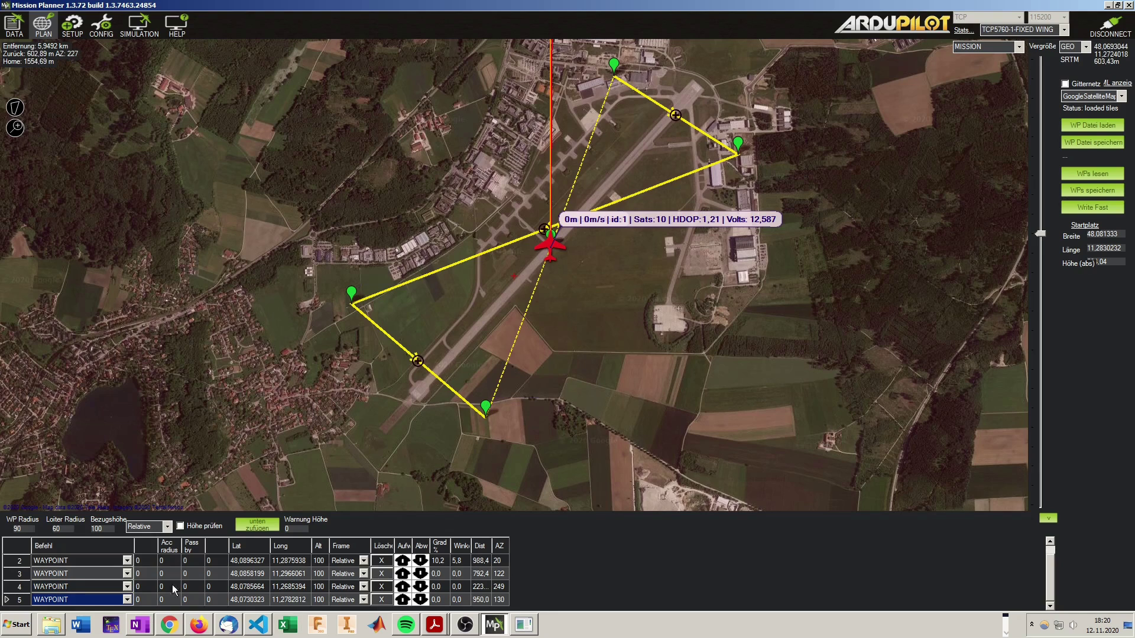
pyautogui.click(255, 525)
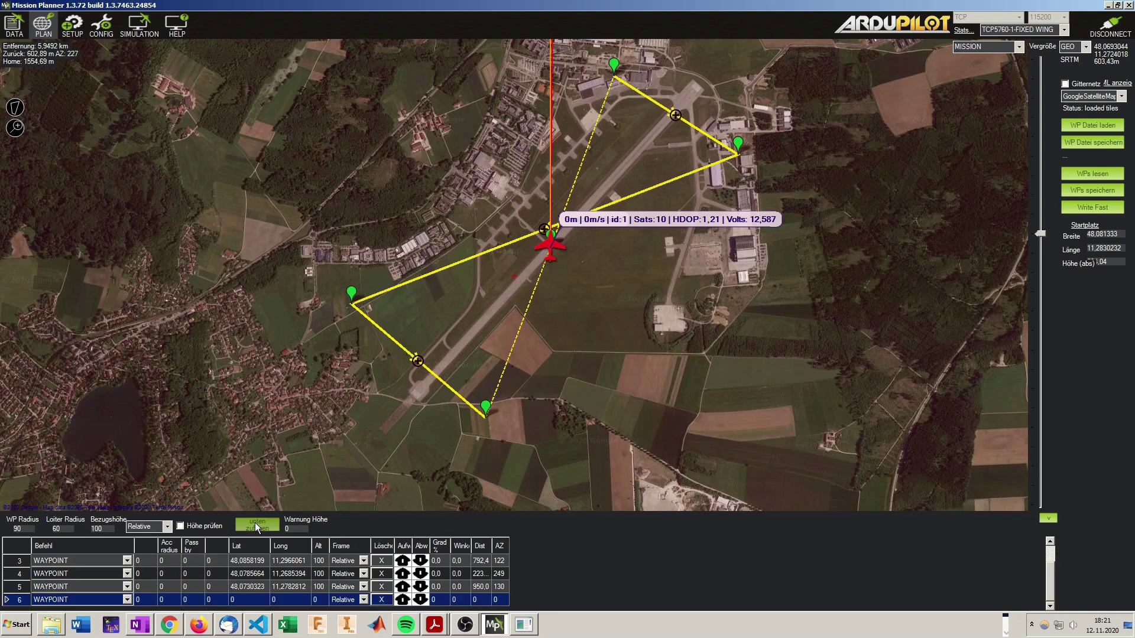
pyautogui.click(127, 600)
pyautogui.click(76, 528)
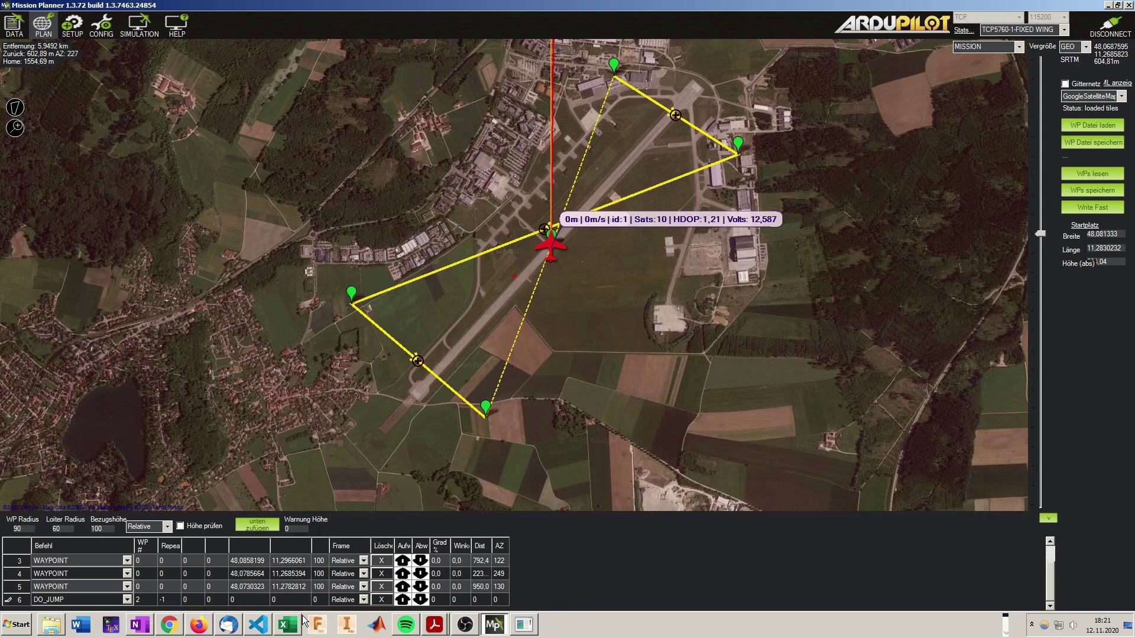
pyautogui.click(1086, 189)
# Arm the plane and launch the Auto mission from the Aktionen tab, then show the Scripts panel
pyautogui.click(16, 27)
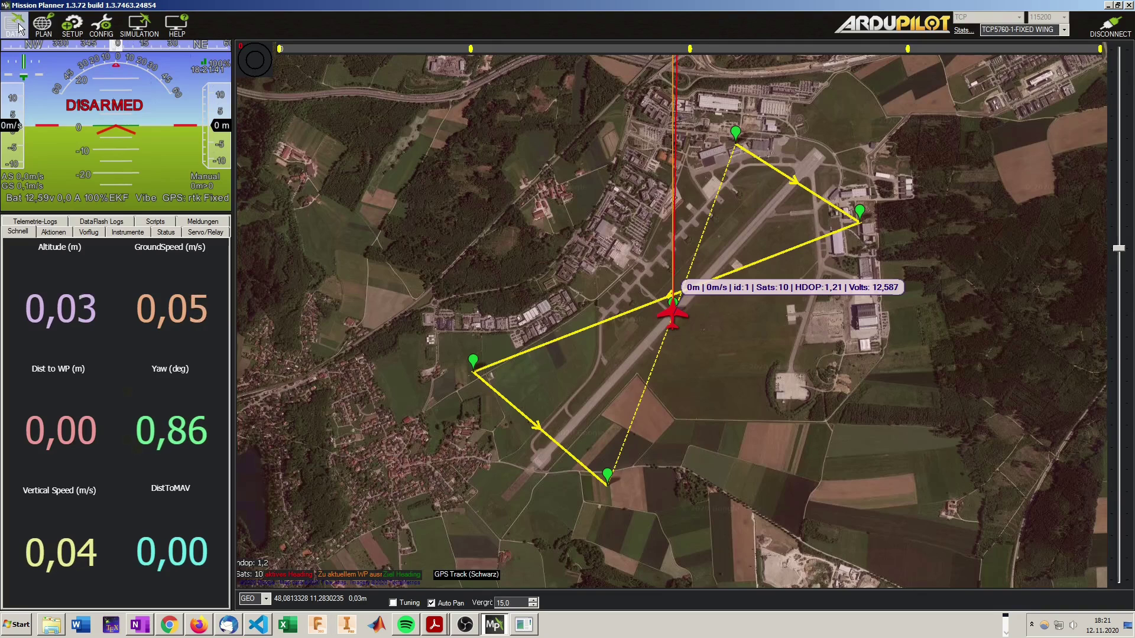
pyautogui.click(54, 232)
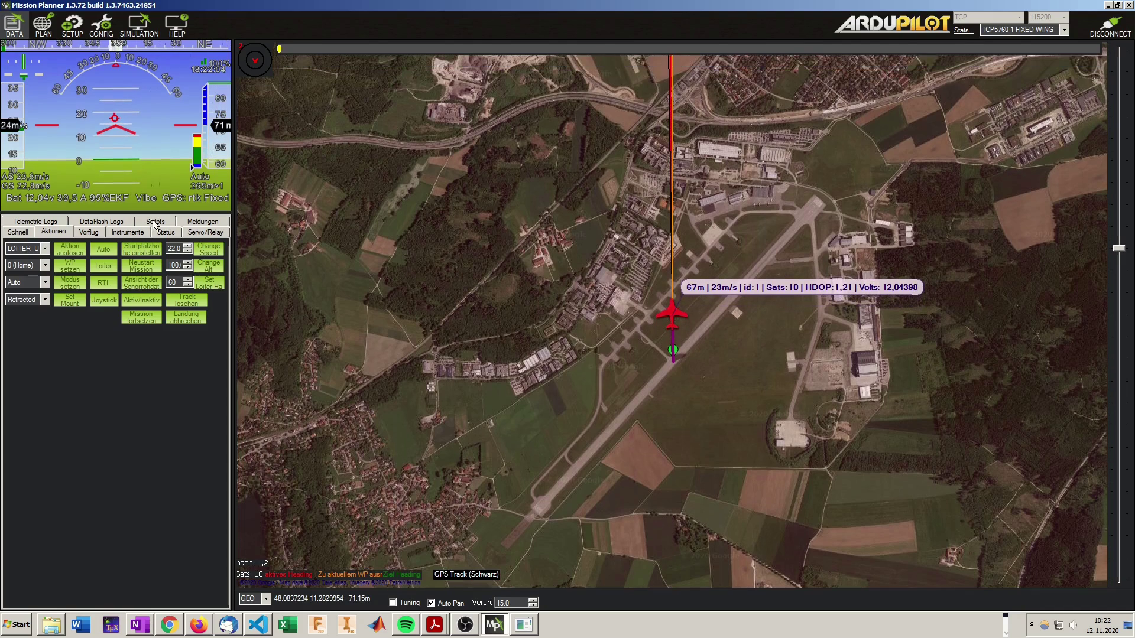
pyautogui.click(154, 221)
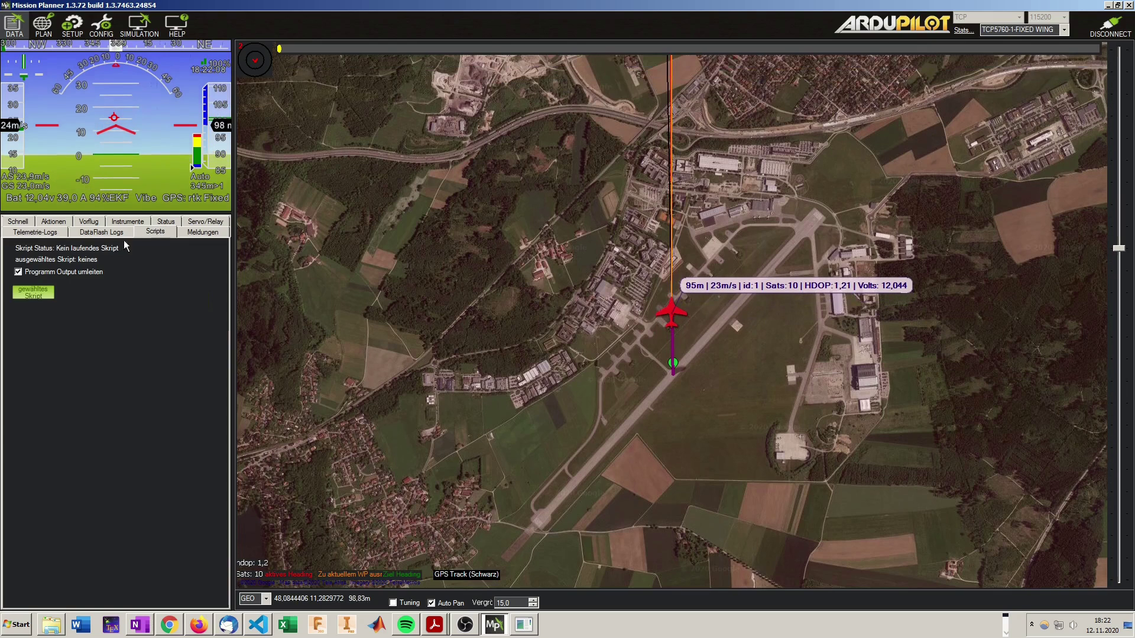
# Load and run Aircraft_42_OpenMCT_feed_artificial.py in Mission Planner, then return to VS Code
pyautogui.click(33, 292)
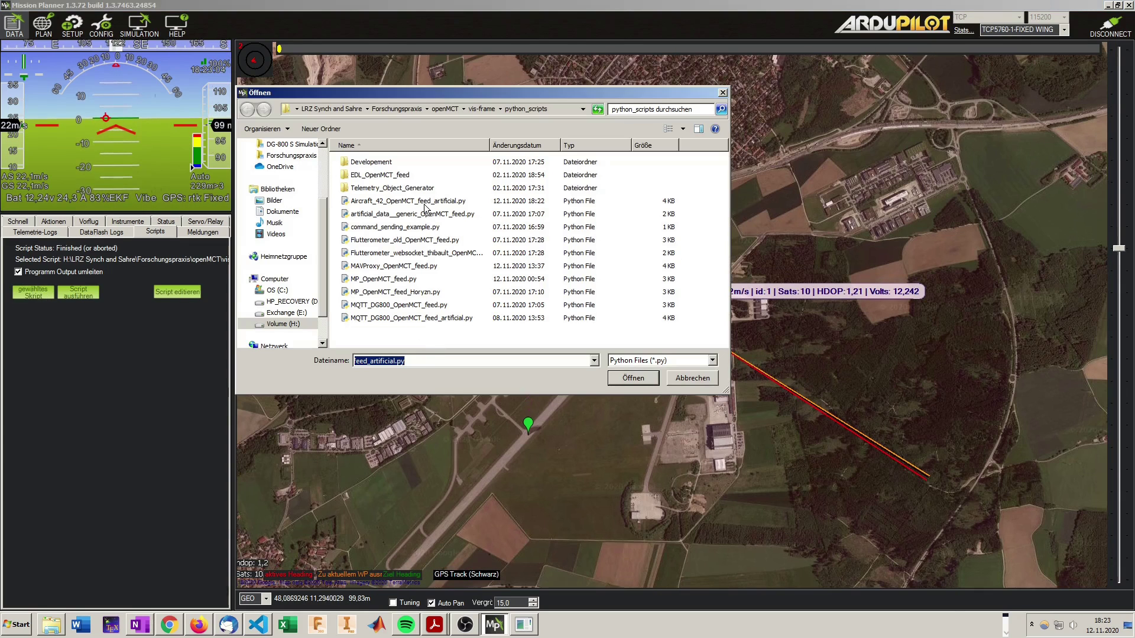
pyautogui.click(375, 202)
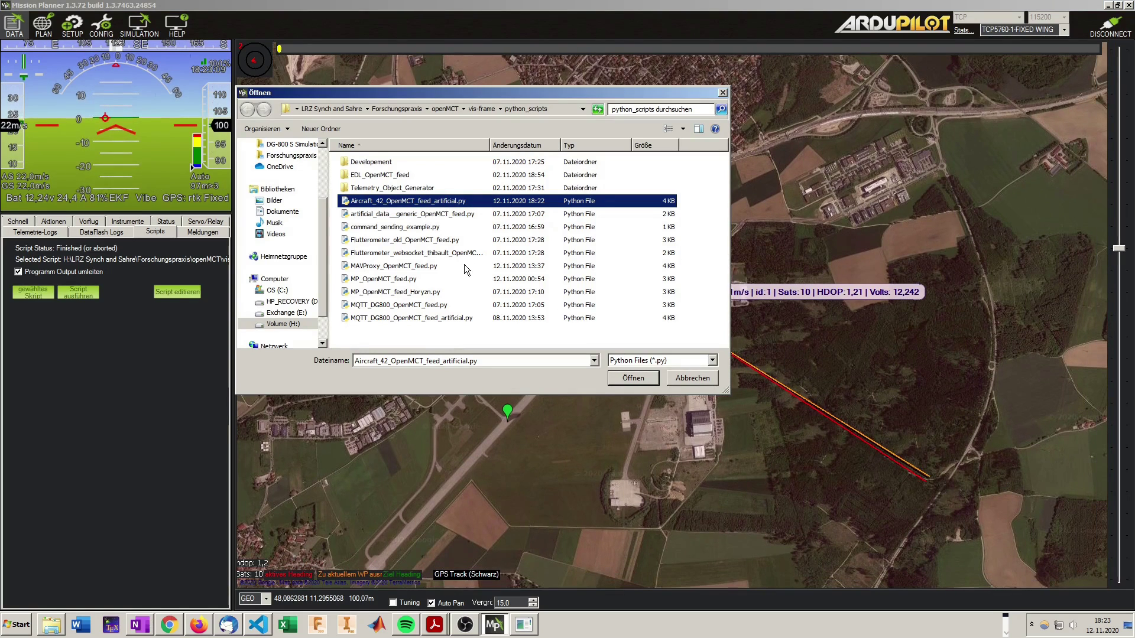
pyautogui.click(633, 378)
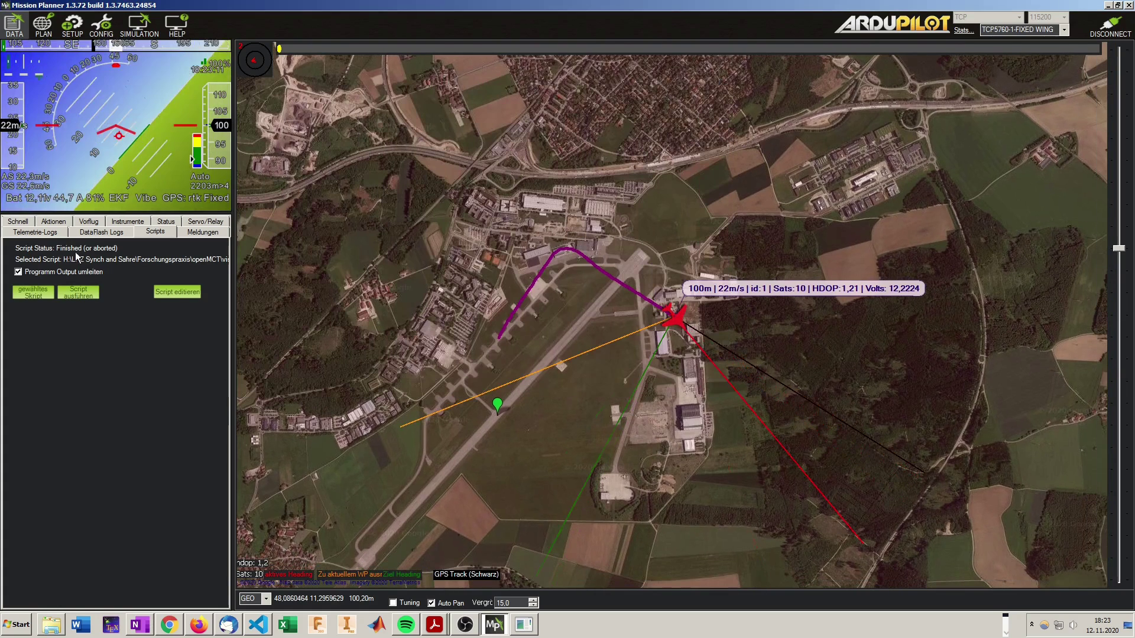
pyautogui.click(82, 295)
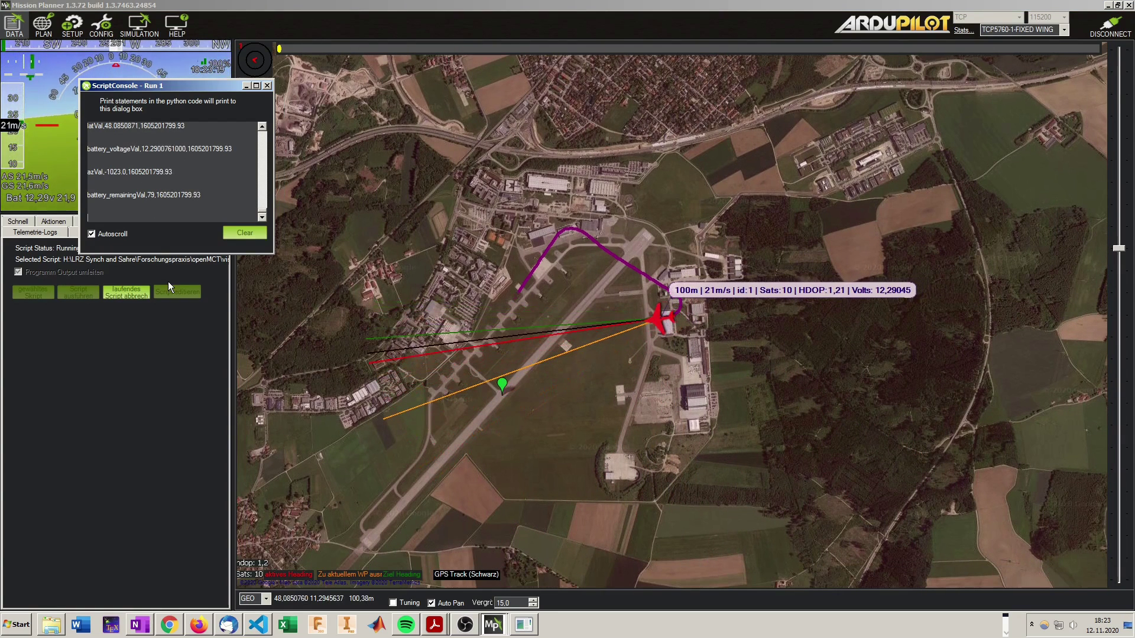
pyautogui.click(257, 625)
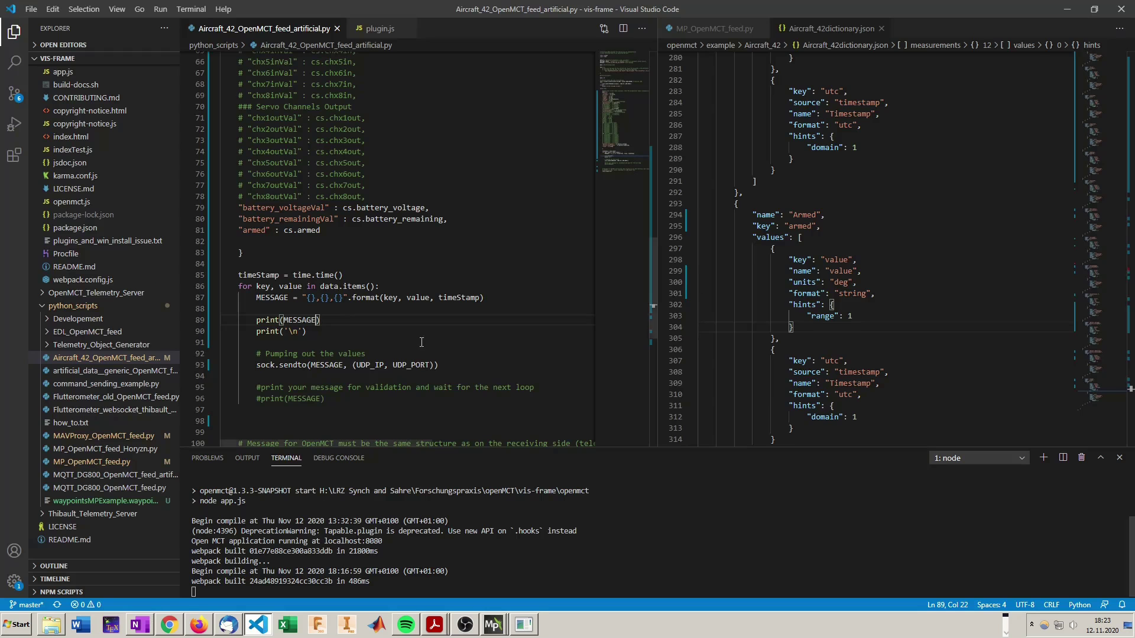
# Split the VS Code terminal and start the OpenMCT_Telemetry_Server with npm start
pyautogui.click(1063, 458)
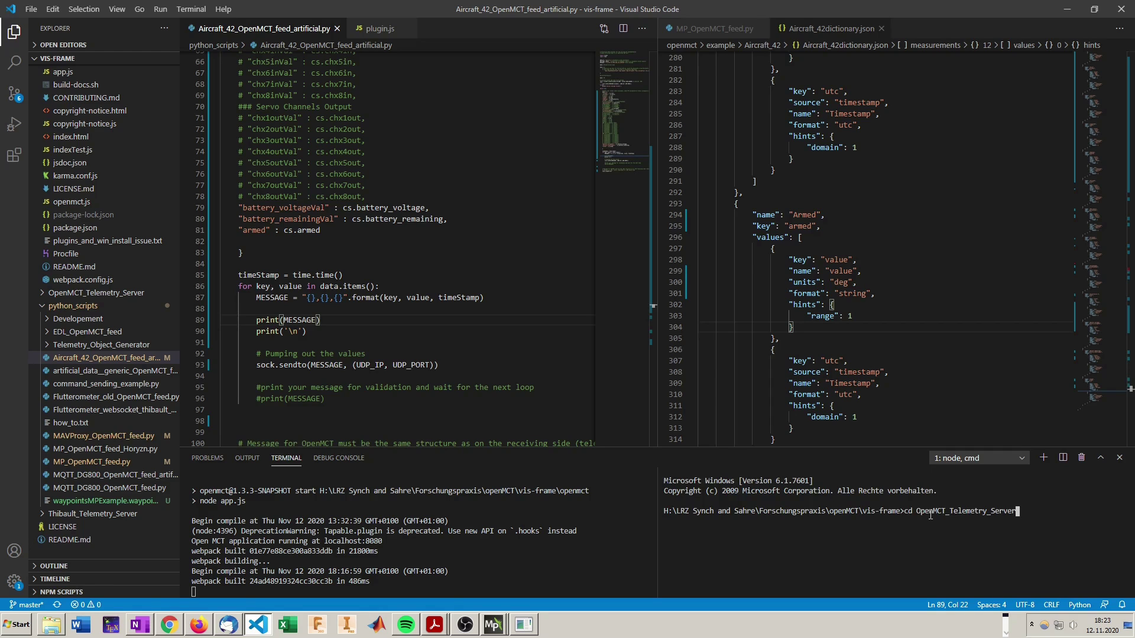
pyautogui.press('Return')
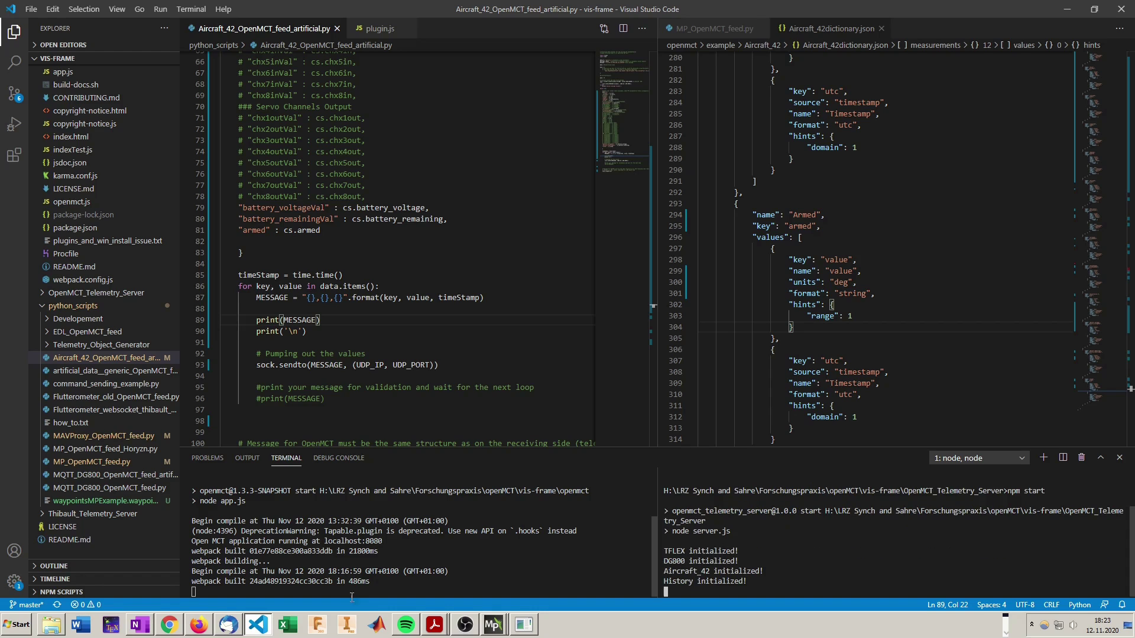
# Open the Roll telemetry plot and reload OpenMCT to pick up live Aircraft_42 data
pyautogui.click(170, 625)
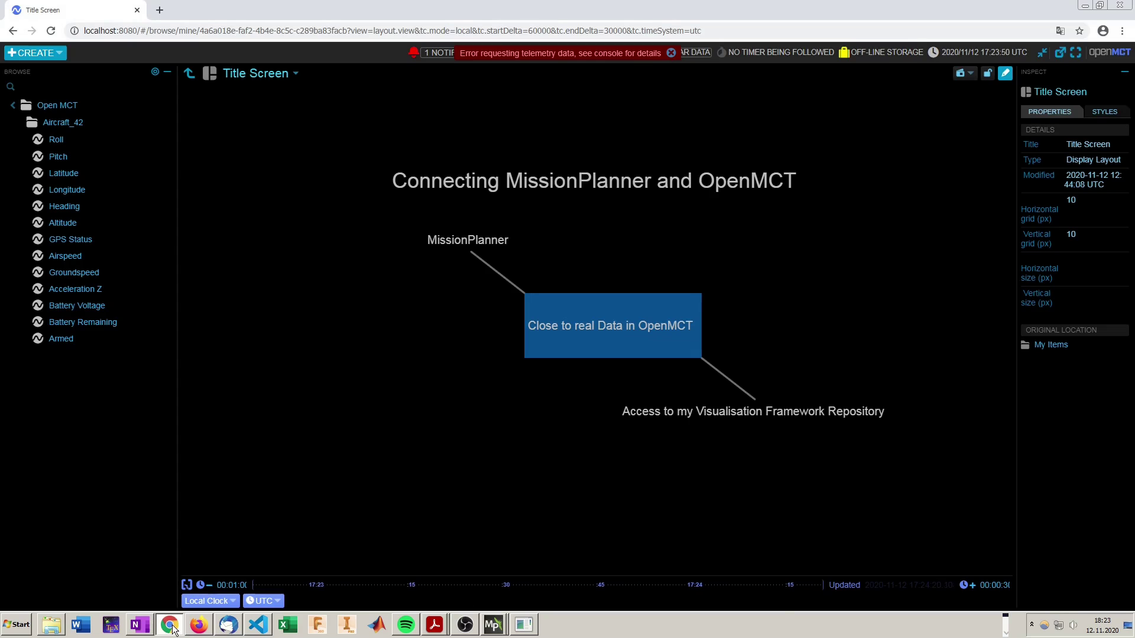
pyautogui.click(63, 142)
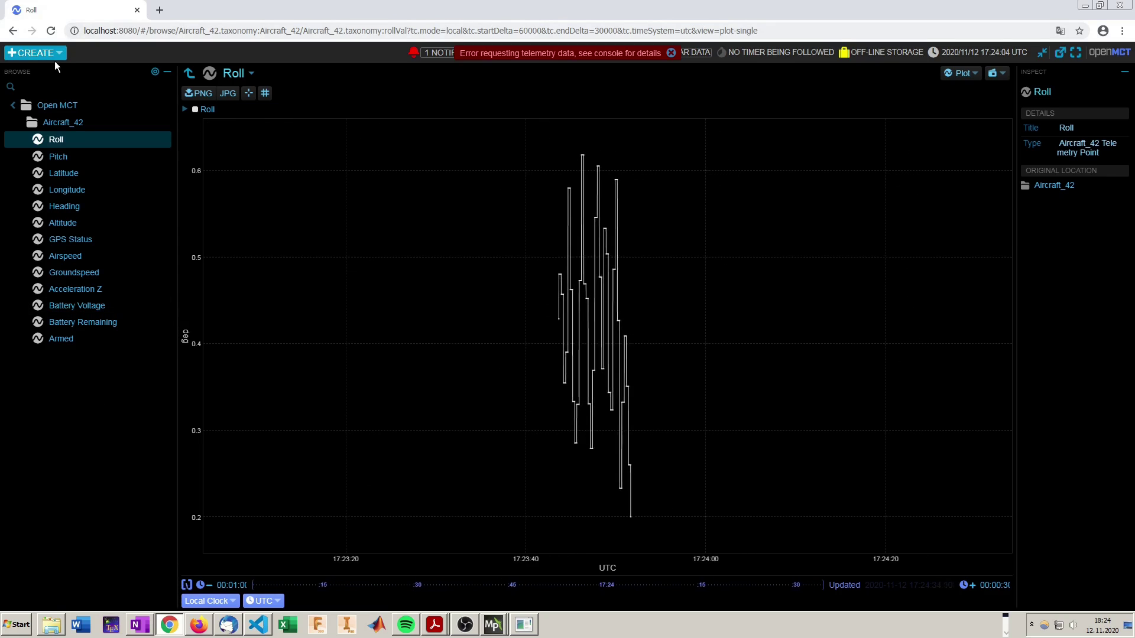
pyautogui.click(51, 31)
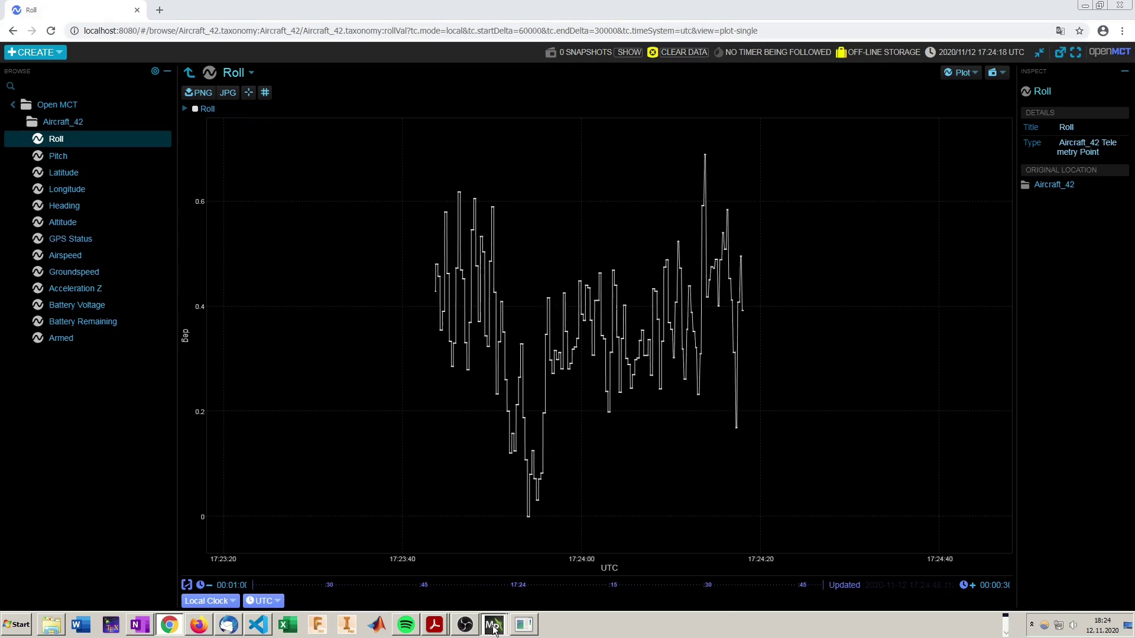
pyautogui.hotkey('alt', 'Tab')
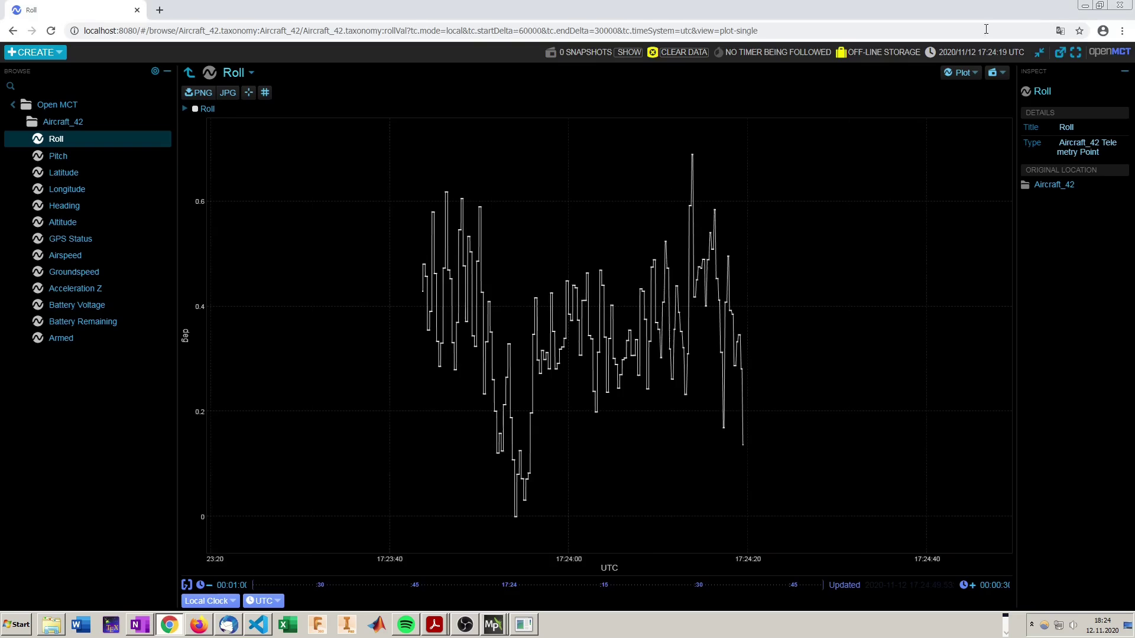
pyautogui.click(1108, 5)
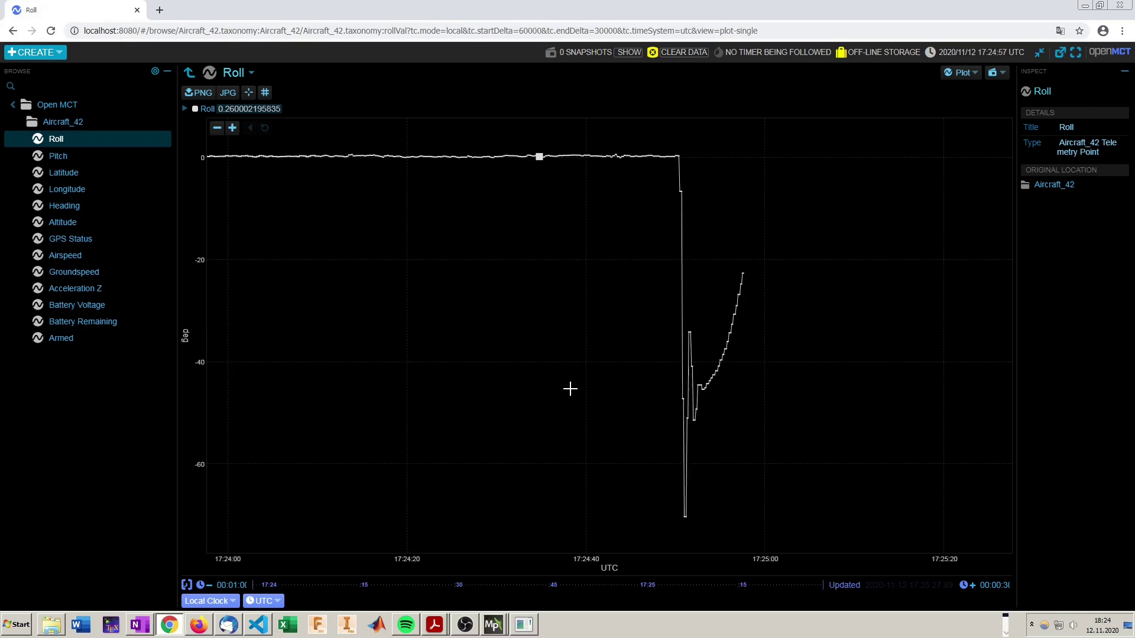
# Browse the Armed, Battery Remaining, Battery Voltage and Acceleration Z telemetry, ending on Armed
pyautogui.click(70, 337)
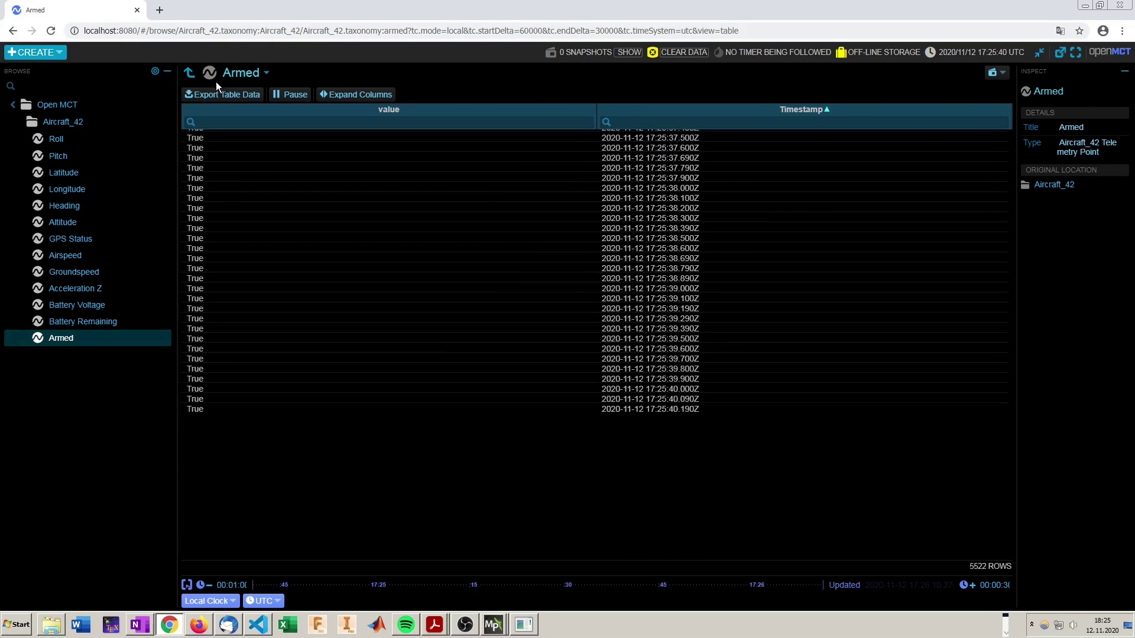
pyautogui.click(75, 321)
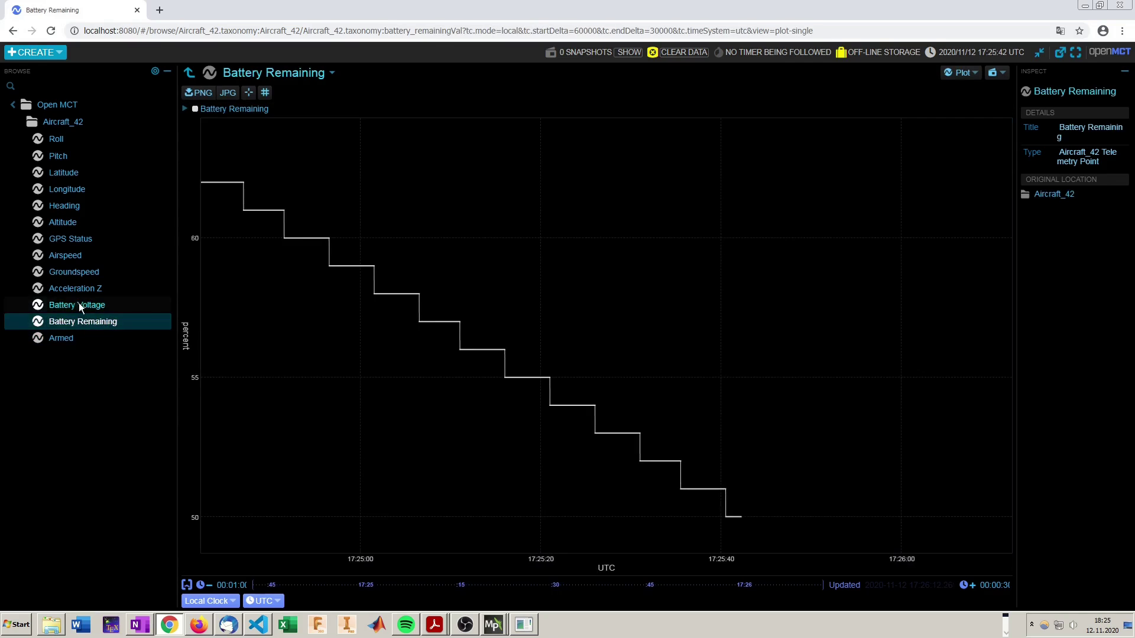
pyautogui.click(79, 304)
pyautogui.click(81, 293)
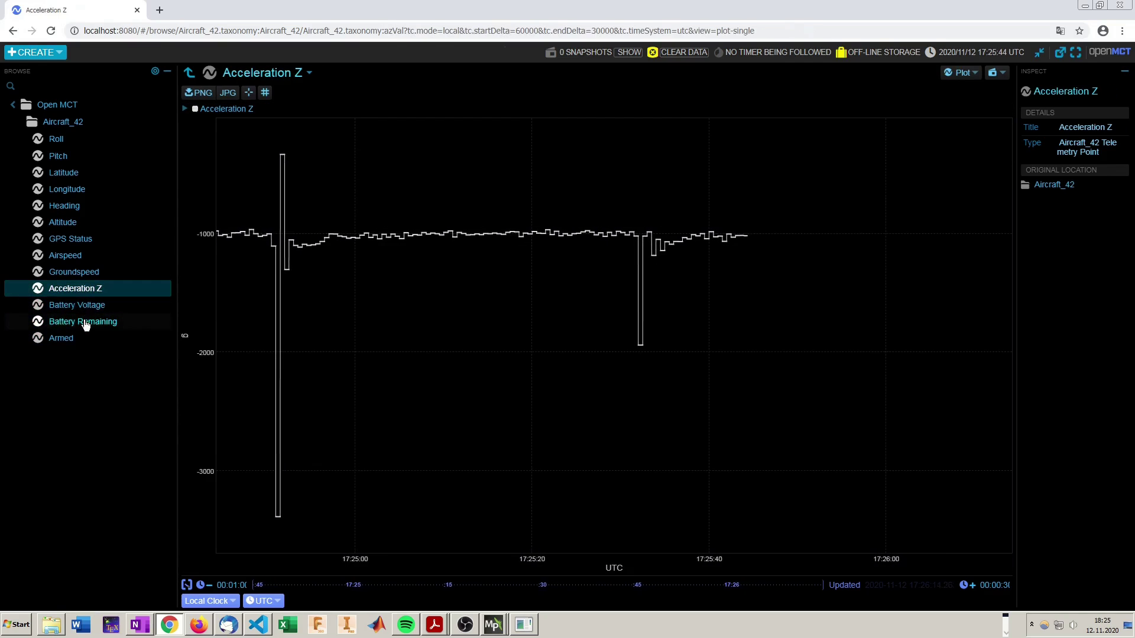
pyautogui.click(85, 322)
pyautogui.click(70, 338)
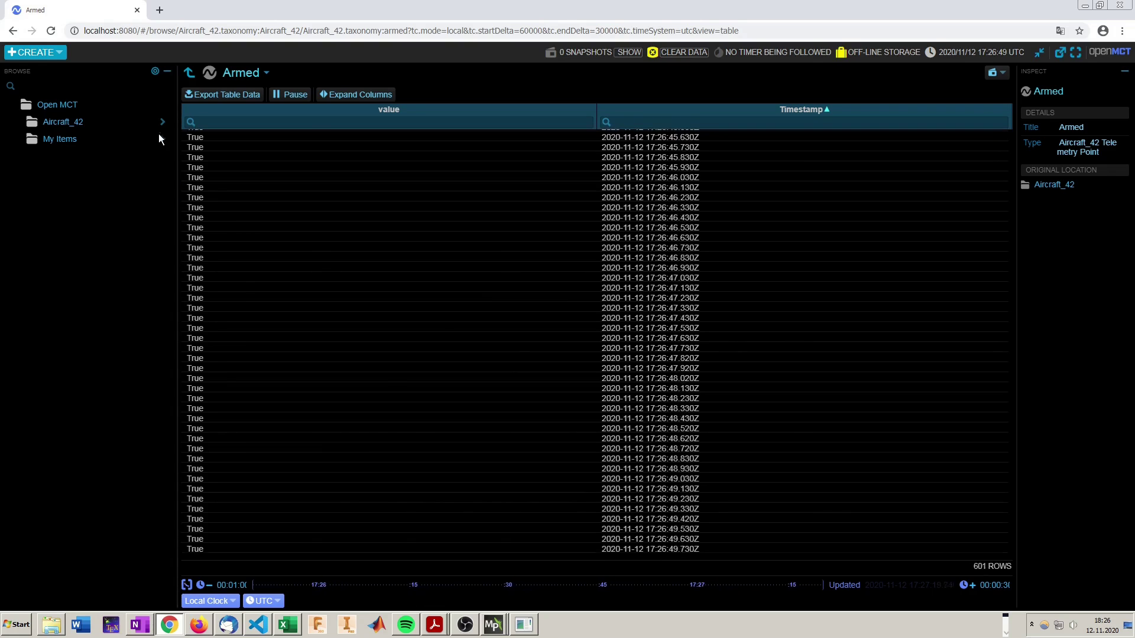
# Create a Display Layout 'Aircraft_42 Mission Planner' saved in My Items > Aircraft_42 Objects
pyautogui.click(53, 53)
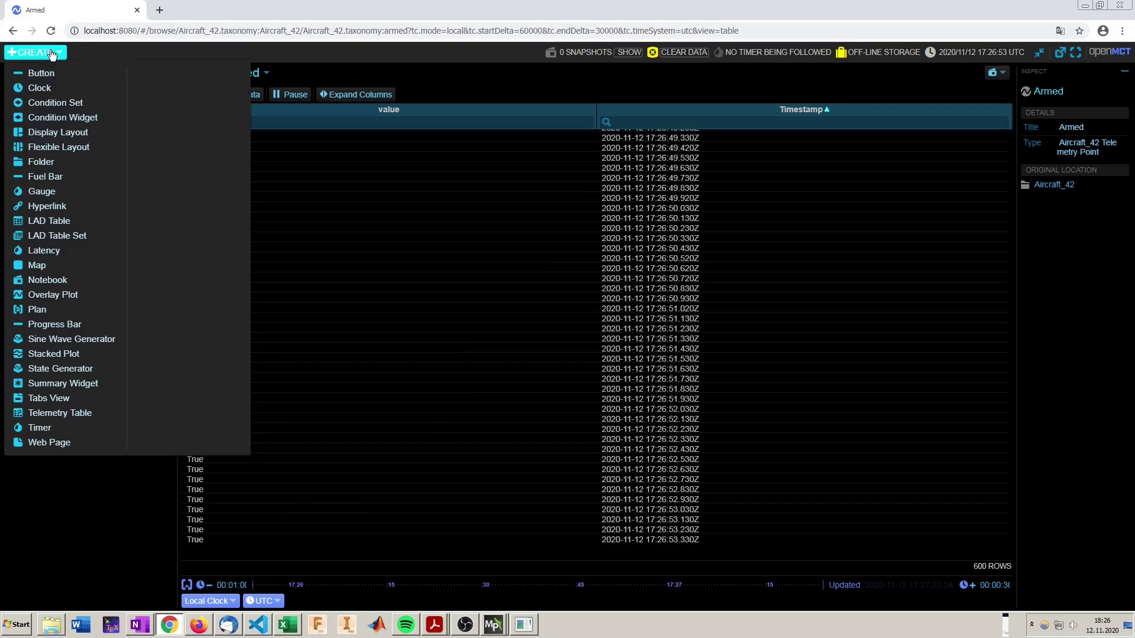
pyautogui.click(60, 132)
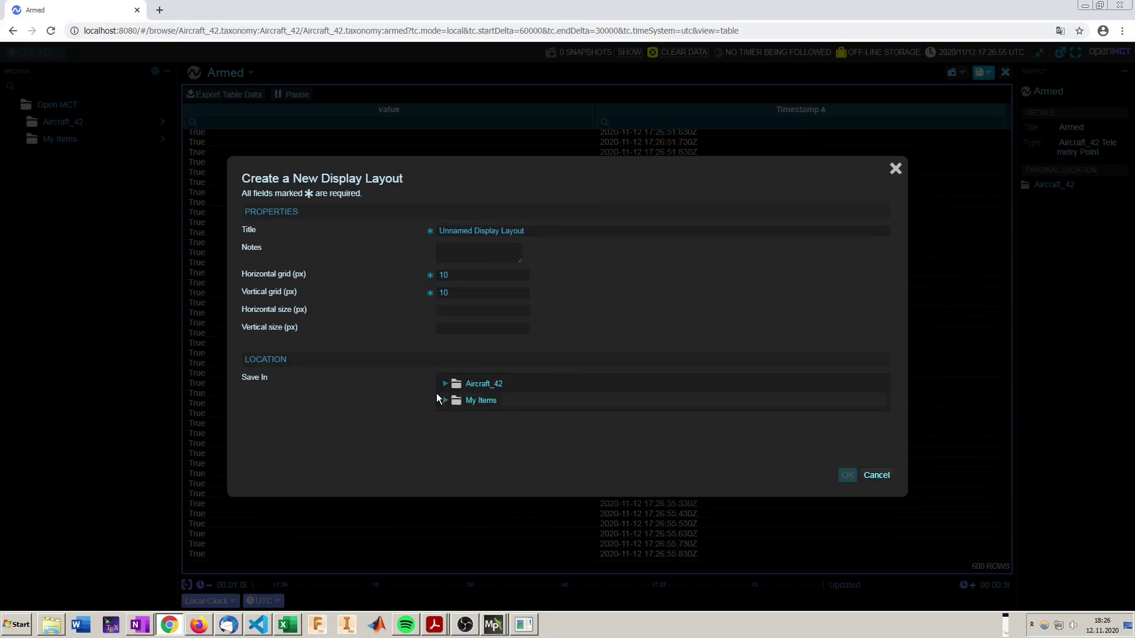
pyautogui.click(445, 401)
pyautogui.click(483, 435)
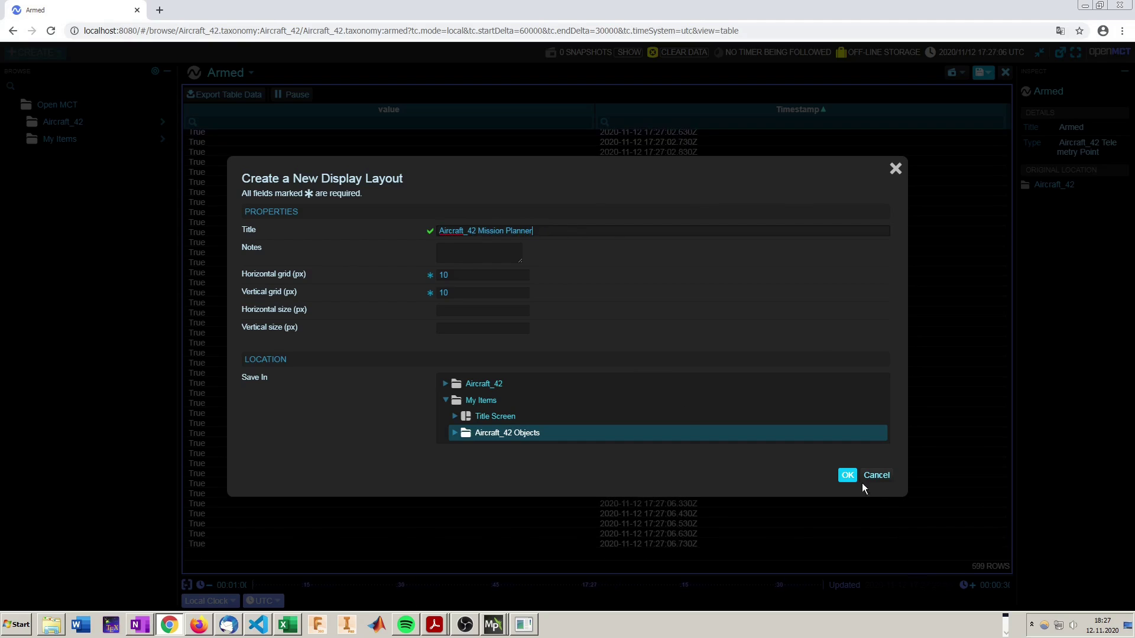
pyautogui.click(848, 476)
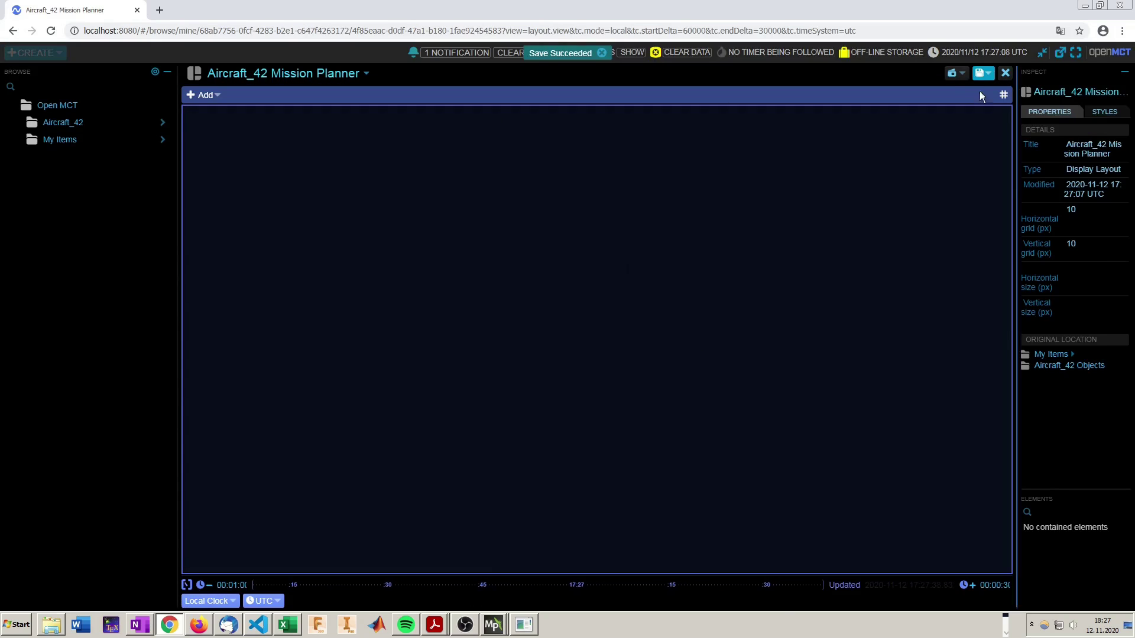
# Save the empty layout, then place the Notebook at its top-left corner
pyautogui.click(984, 73)
pyautogui.click(946, 89)
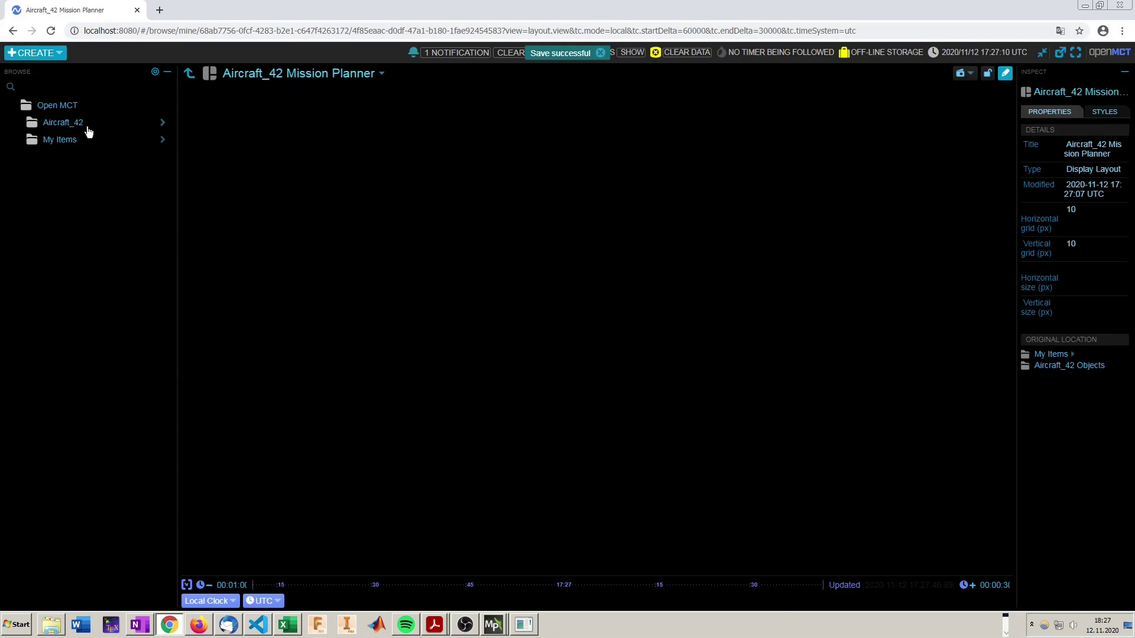
pyautogui.click(163, 142)
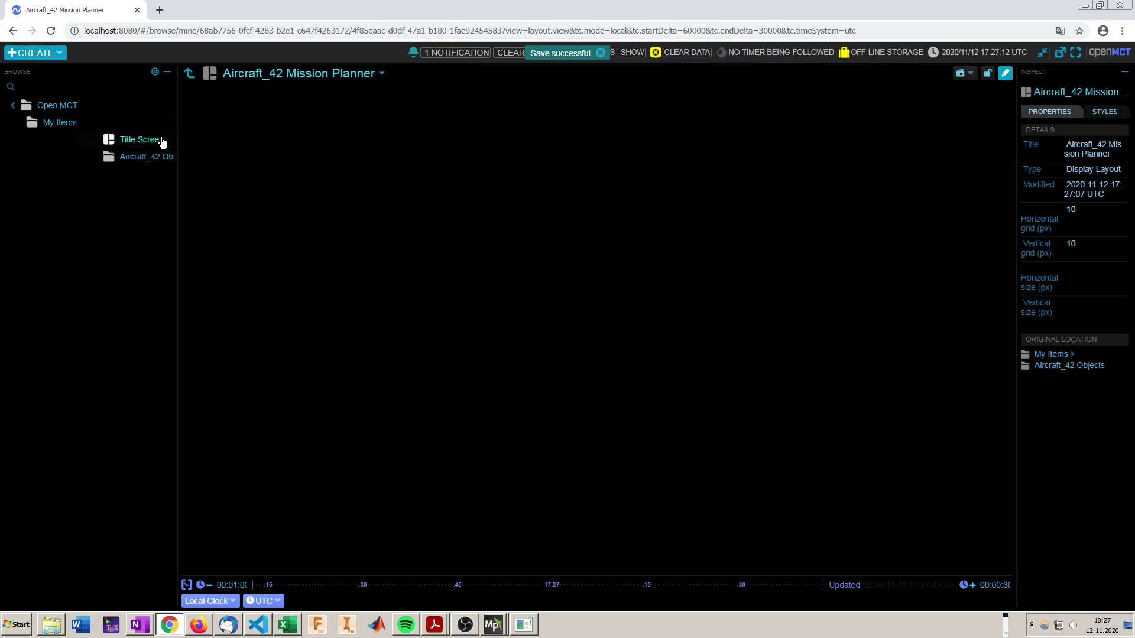
pyautogui.click(162, 140)
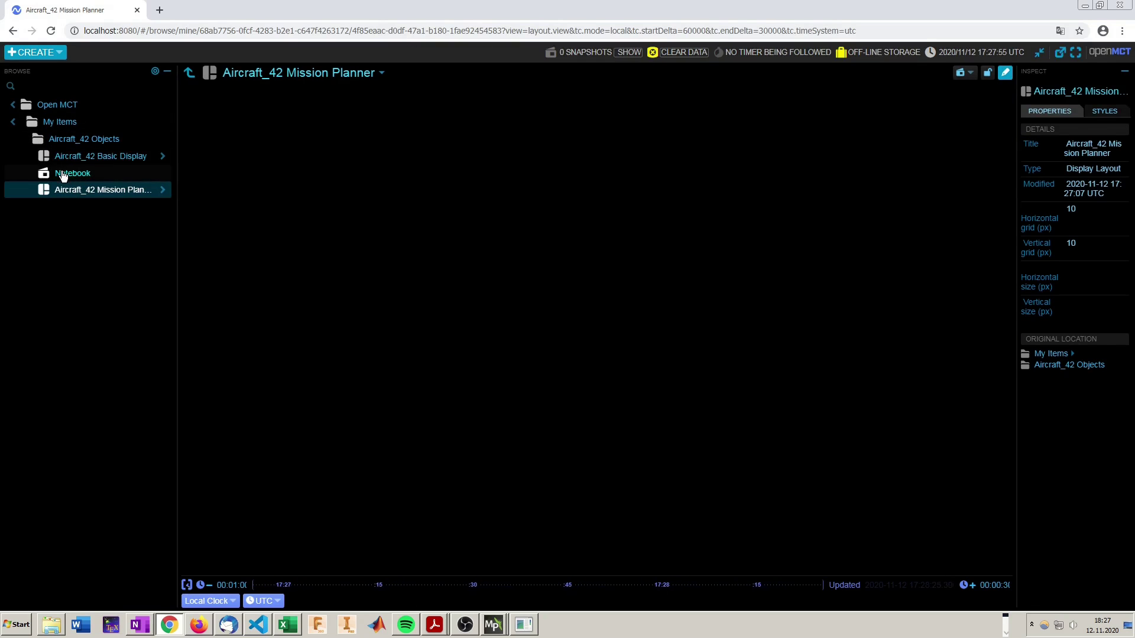
pyautogui.moveTo(239, 222); pyautogui.dragTo(264, 180)
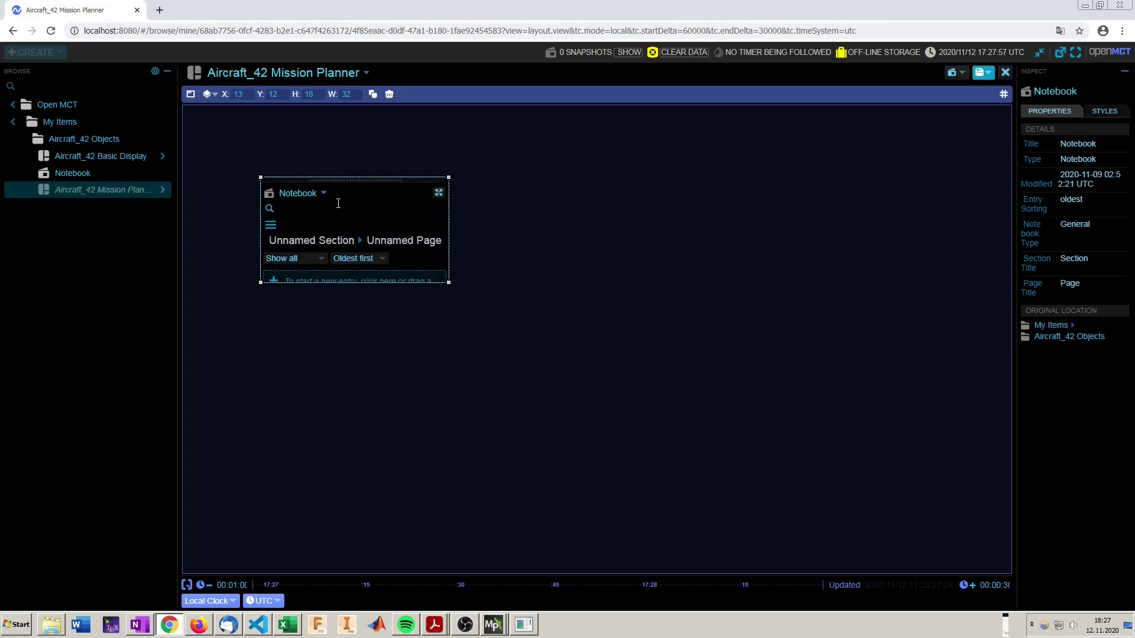
pyautogui.moveTo(347, 183); pyautogui.dragTo(270, 136)
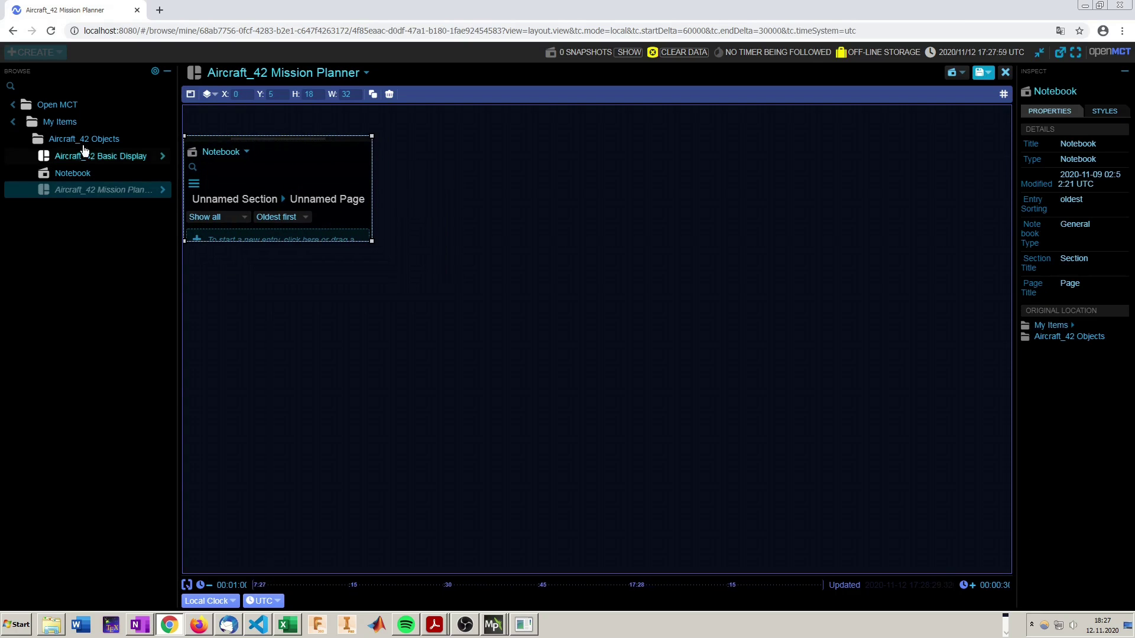
# Preview the Aircraft_42 Basic Display, then enlarge the Notebook to show its entries
pyautogui.click(163, 158)
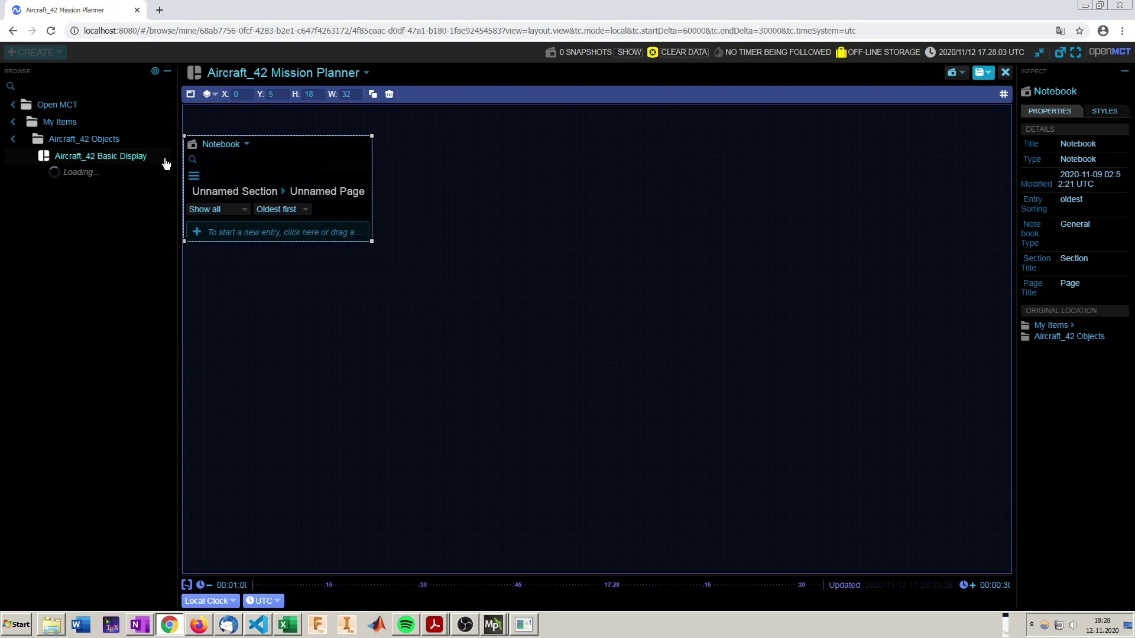
pyautogui.click(44, 157)
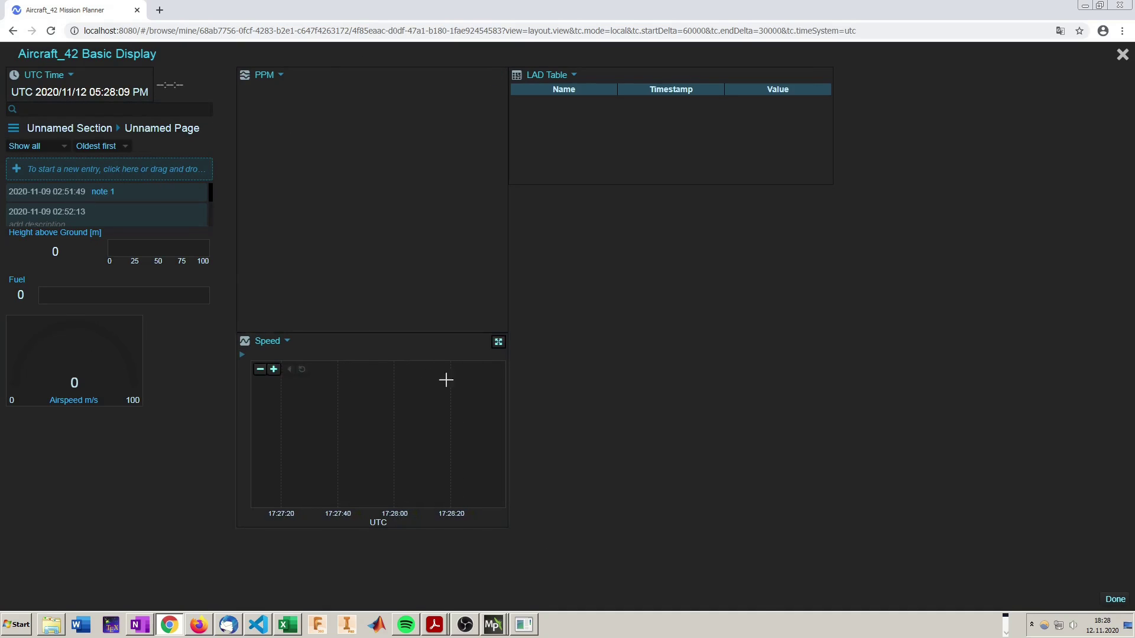
pyautogui.click(1122, 55)
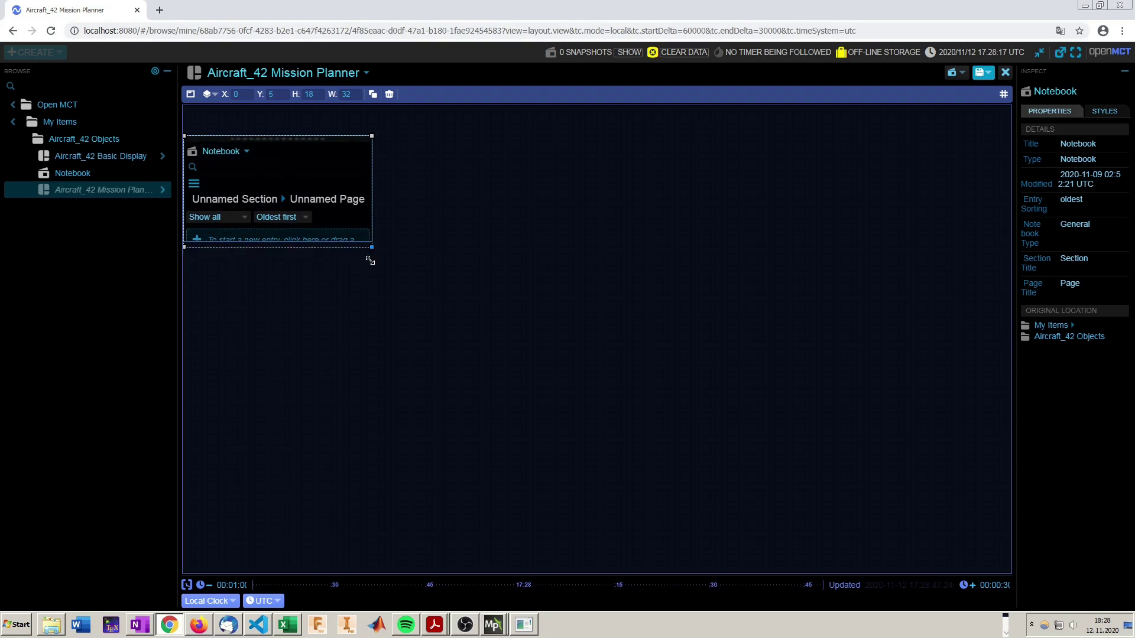
pyautogui.moveTo(370, 260); pyautogui.dragTo(393, 301)
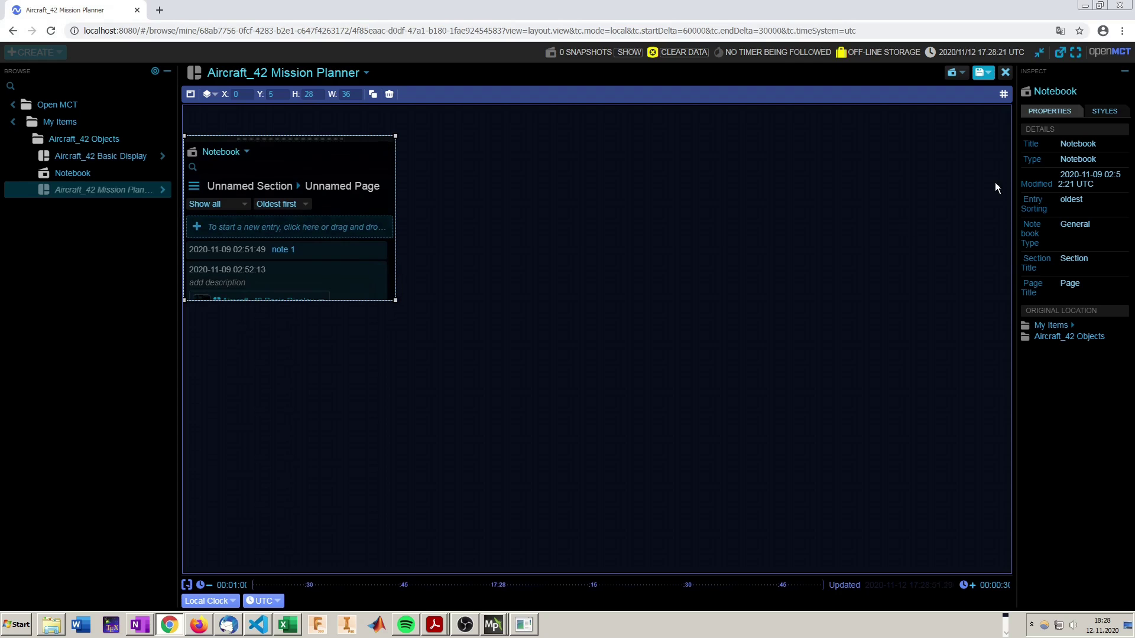
pyautogui.click(982, 72)
# Save the layout and create a Clock in Aircraft_42 Mission Planner
pyautogui.click(963, 84)
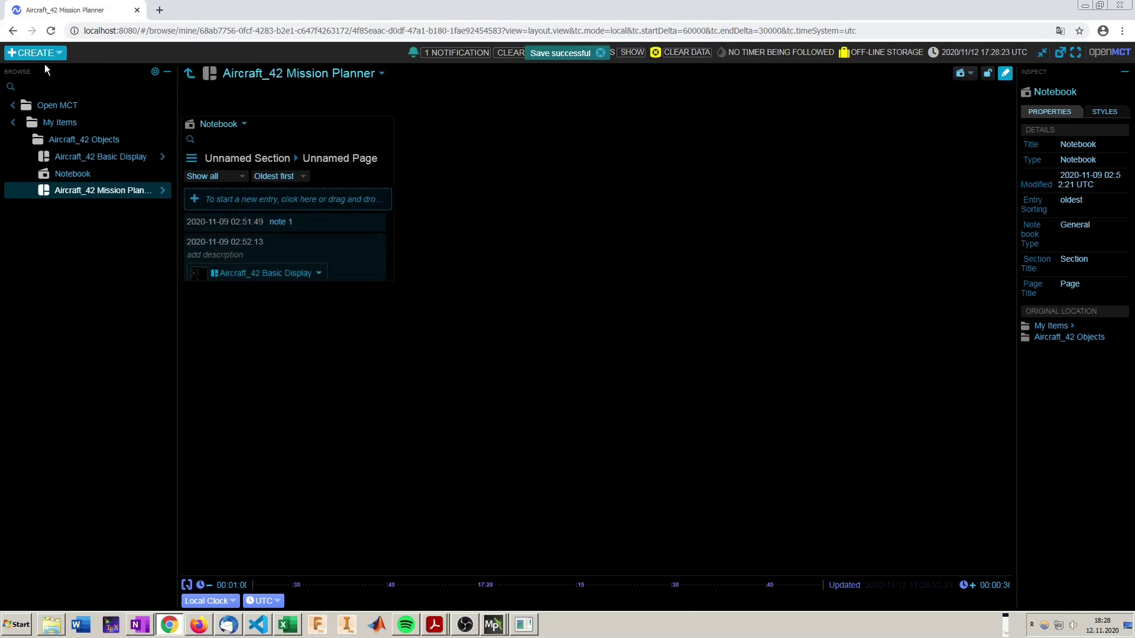
pyautogui.click(35, 53)
pyautogui.click(42, 89)
pyautogui.click(516, 275)
pyautogui.click(568, 275)
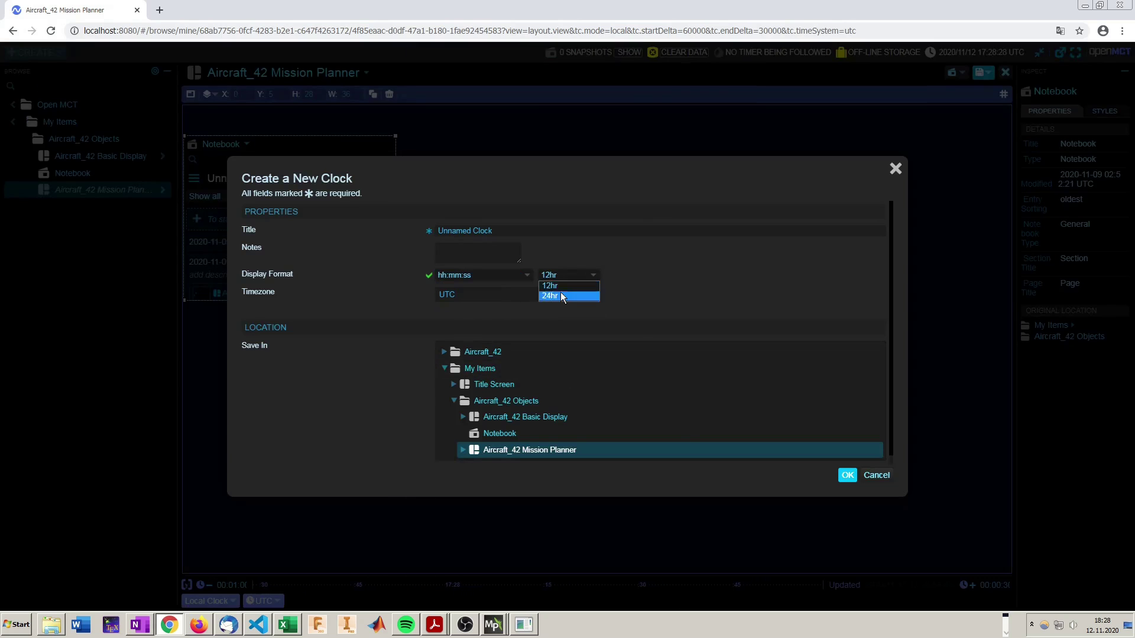
pyautogui.click(848, 476)
# Create a Timer saved in My Items > Aircraft_42 Objects
pyautogui.click(37, 52)
pyautogui.click(41, 424)
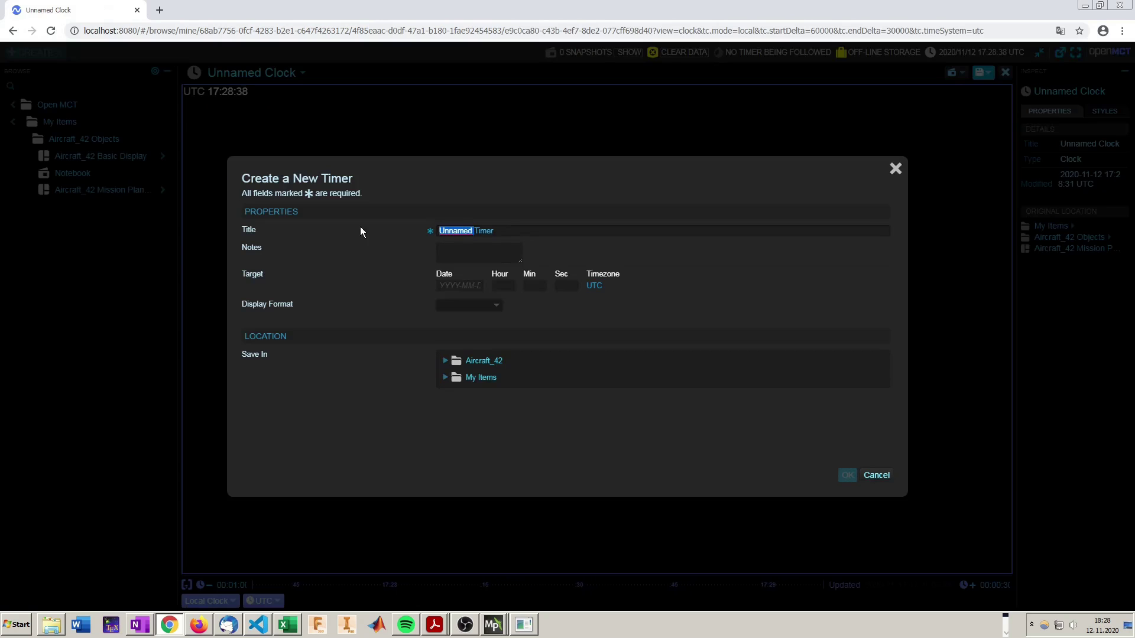
pyautogui.click(446, 377)
pyautogui.click(476, 408)
pyautogui.click(847, 476)
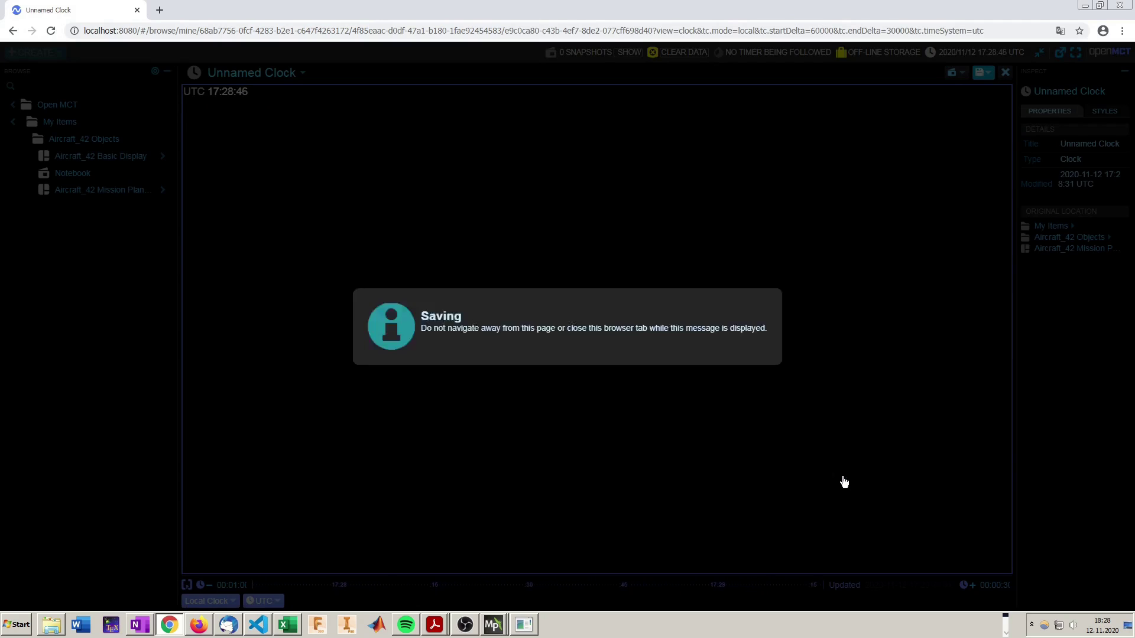
# Create an 'Airspeed [m/s]' gauge in Aircraft_42 Mission Planner
pyautogui.click(50, 54)
pyautogui.click(42, 190)
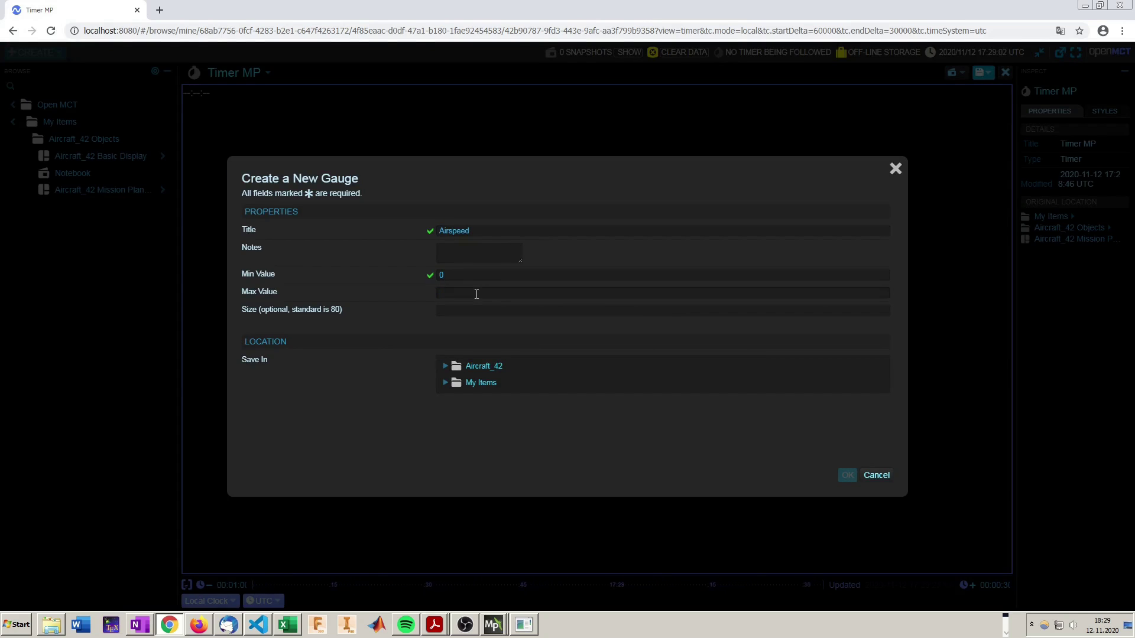
pyautogui.click(445, 382)
pyautogui.click(454, 413)
pyautogui.click(514, 441)
pyautogui.click(847, 475)
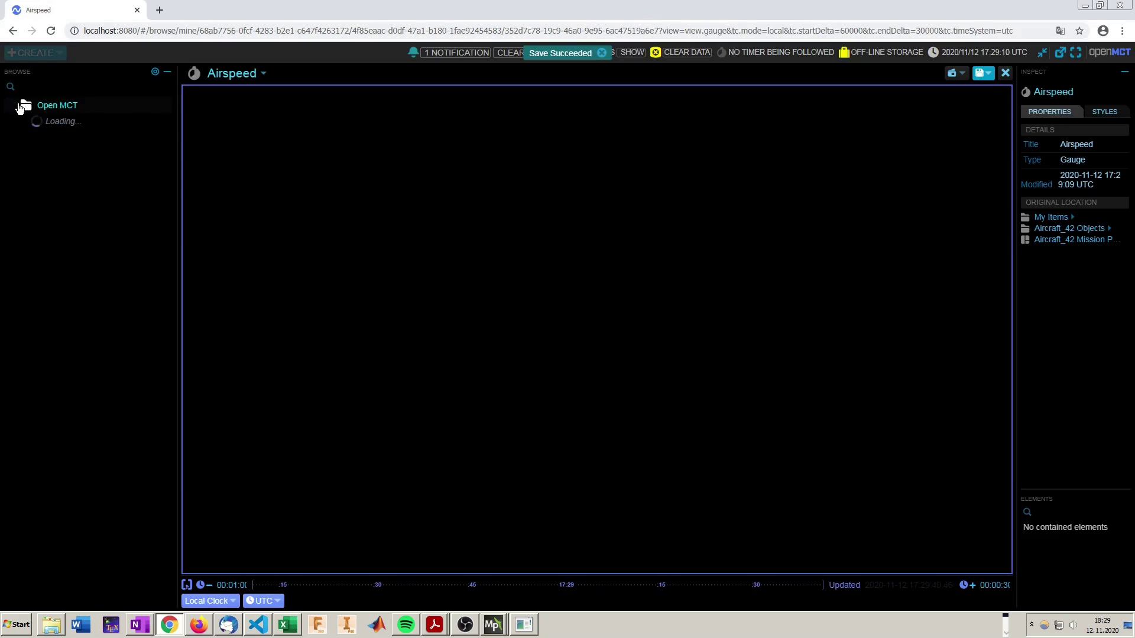
pyautogui.click(162, 122)
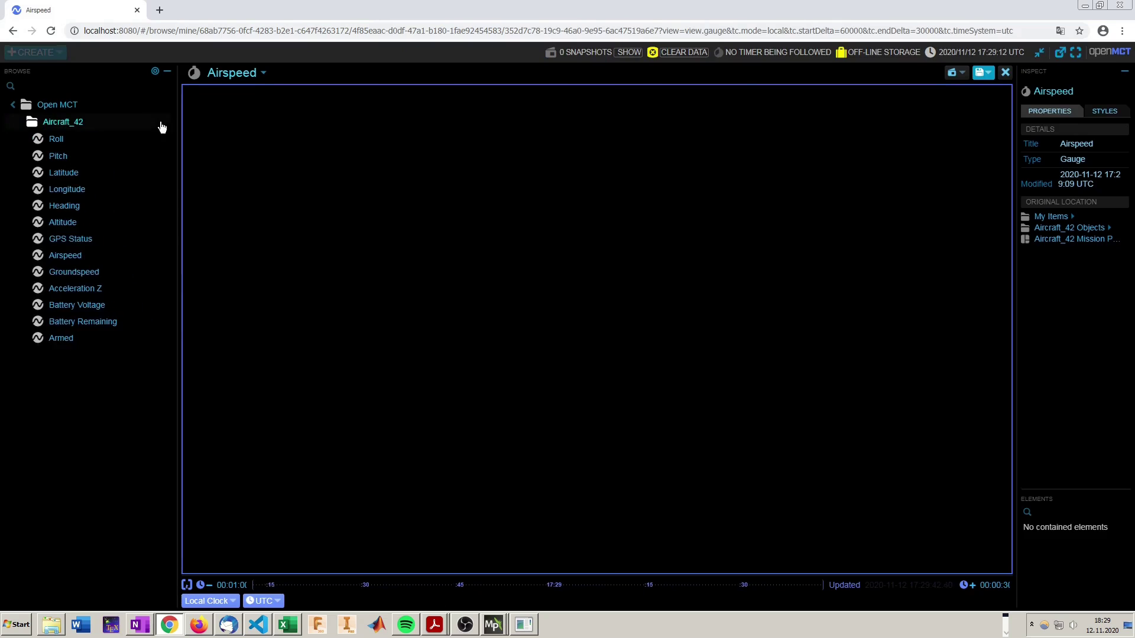
pyautogui.click(51, 32)
pyautogui.click(278, 73)
pyautogui.click(322, 110)
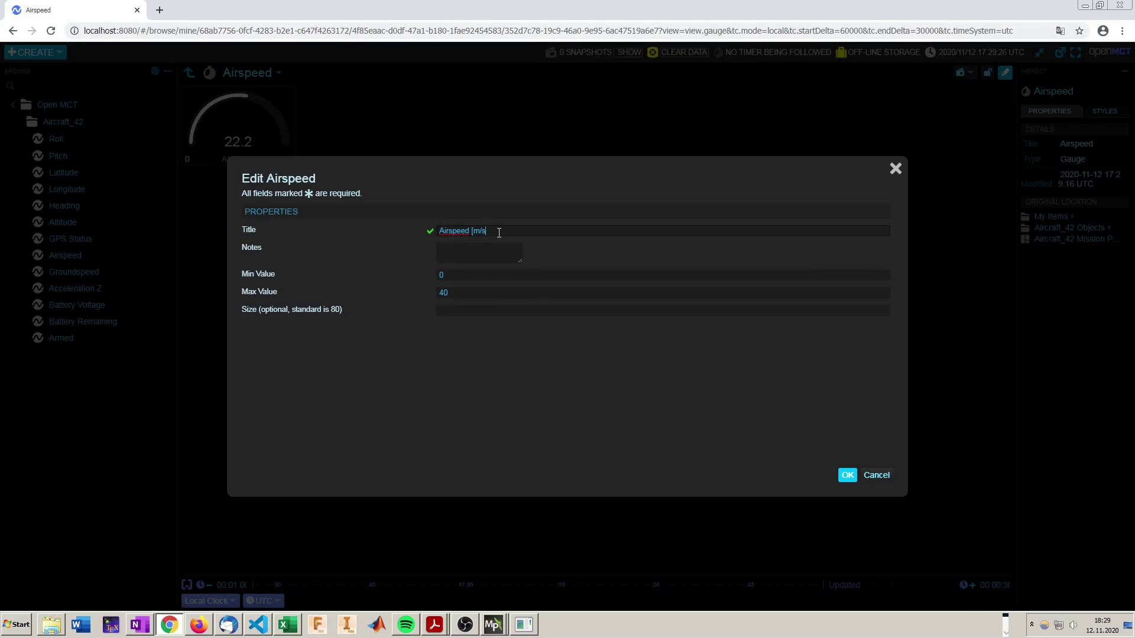
pyautogui.click(846, 480)
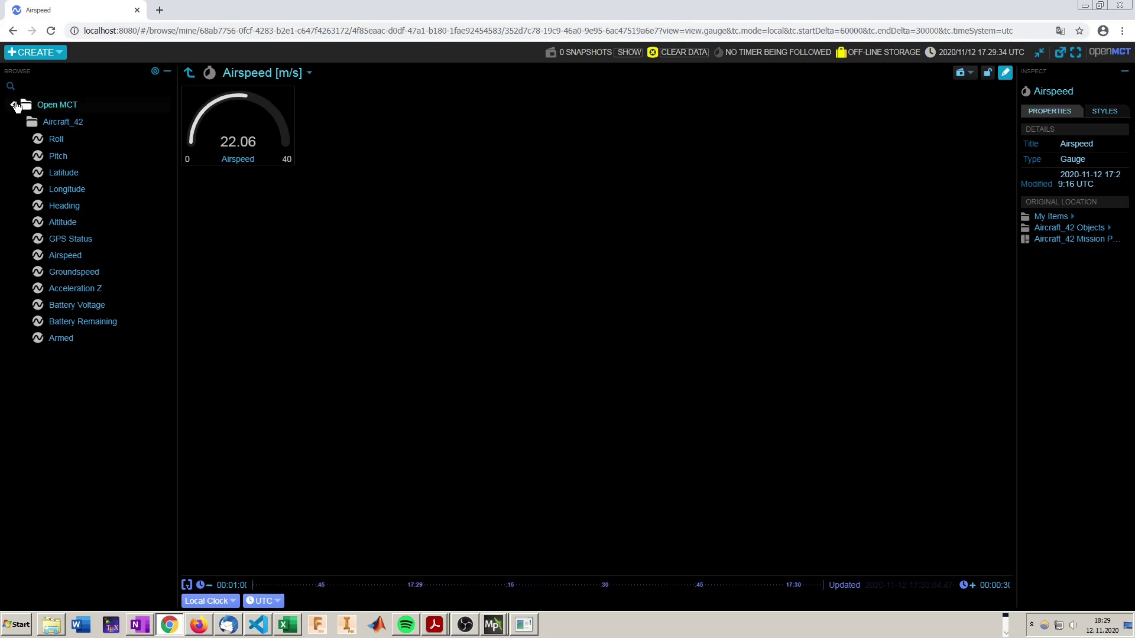
# Create a Map in Aircraft_42 Mission Planner and reload to refresh it
pyautogui.click(53, 54)
pyautogui.click(37, 266)
pyautogui.click(530, 411)
pyautogui.click(847, 475)
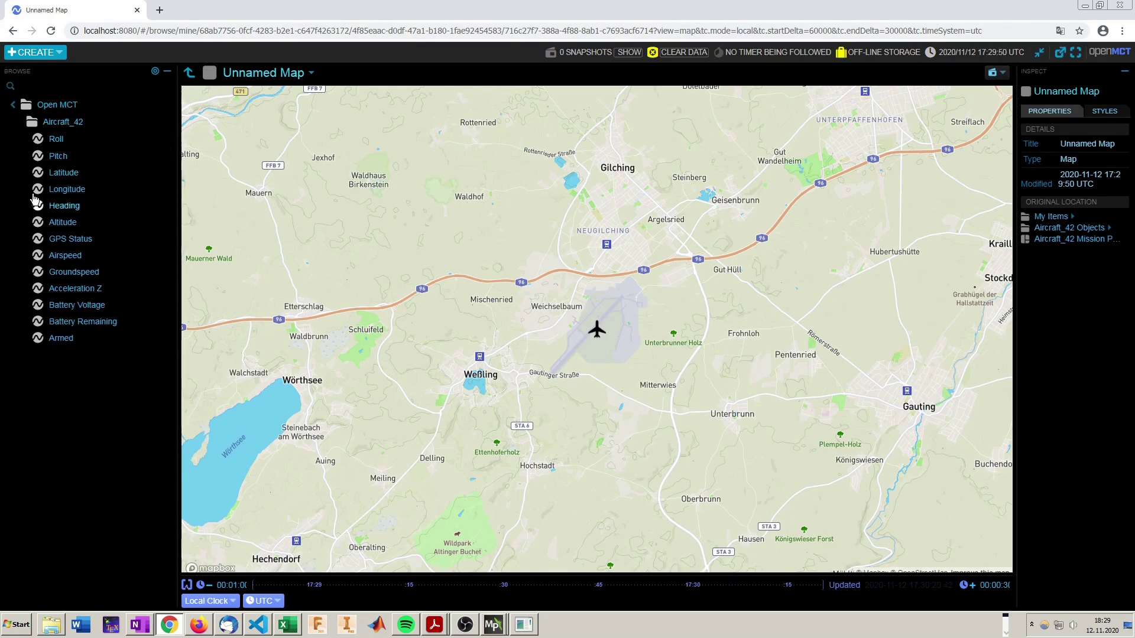
pyautogui.click(50, 31)
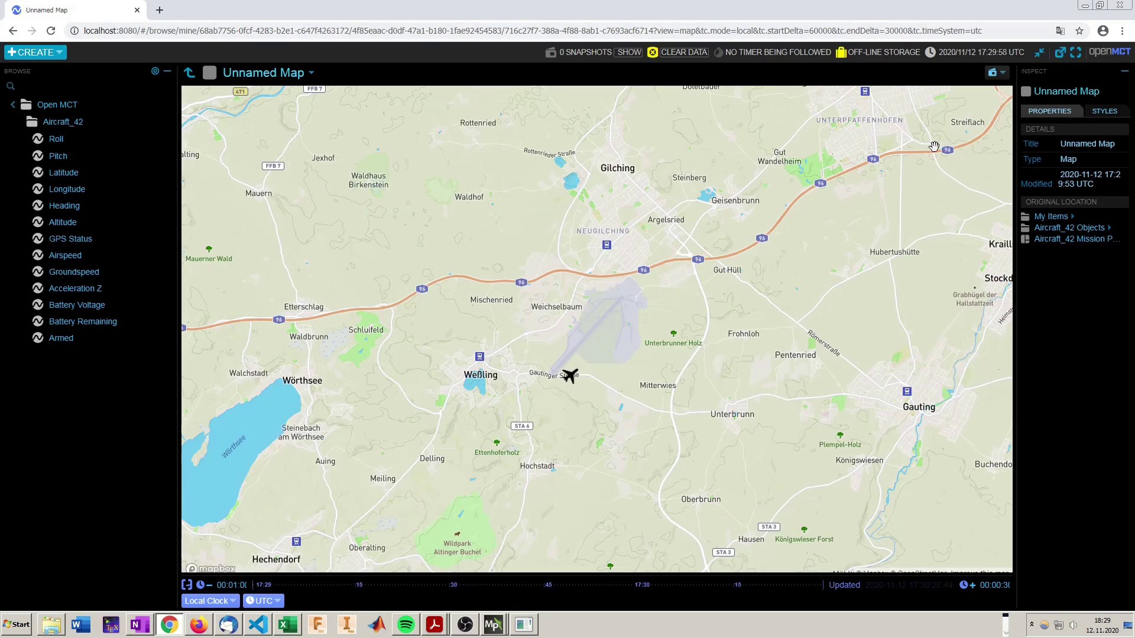
pyautogui.click(13, 104)
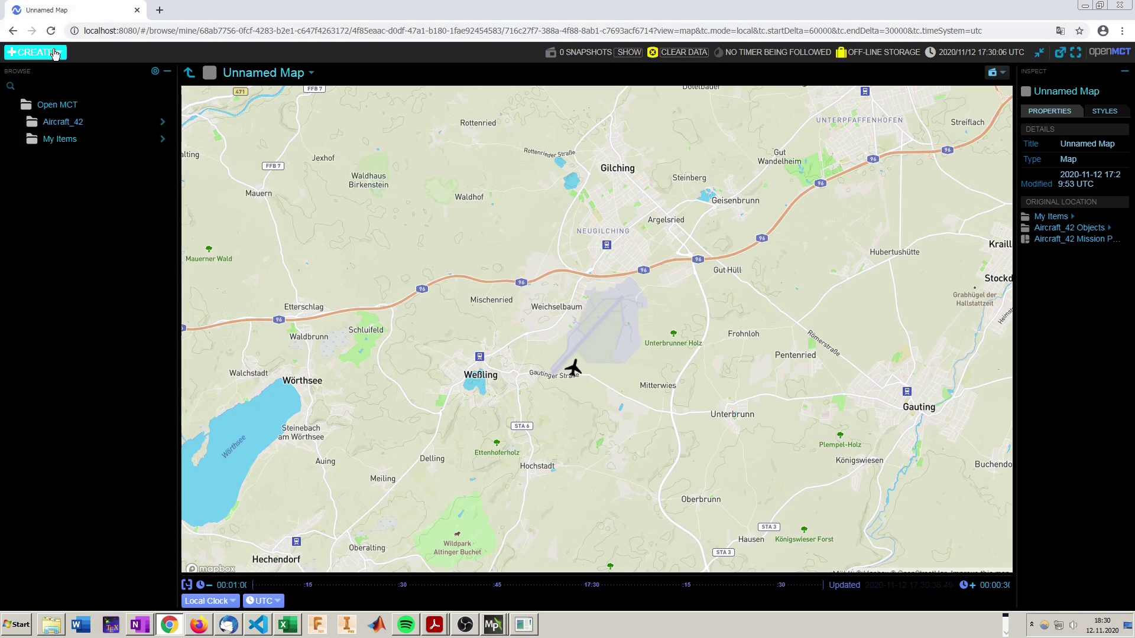
# Create a 'Battery Reamaining' fuel bar fed by the Battery Remaining telemetry
pyautogui.click(35, 52)
pyautogui.click(36, 186)
pyautogui.moveTo(514, 228); pyautogui.dragTo(375, 228)
pyautogui.write('Battery Reamaining')
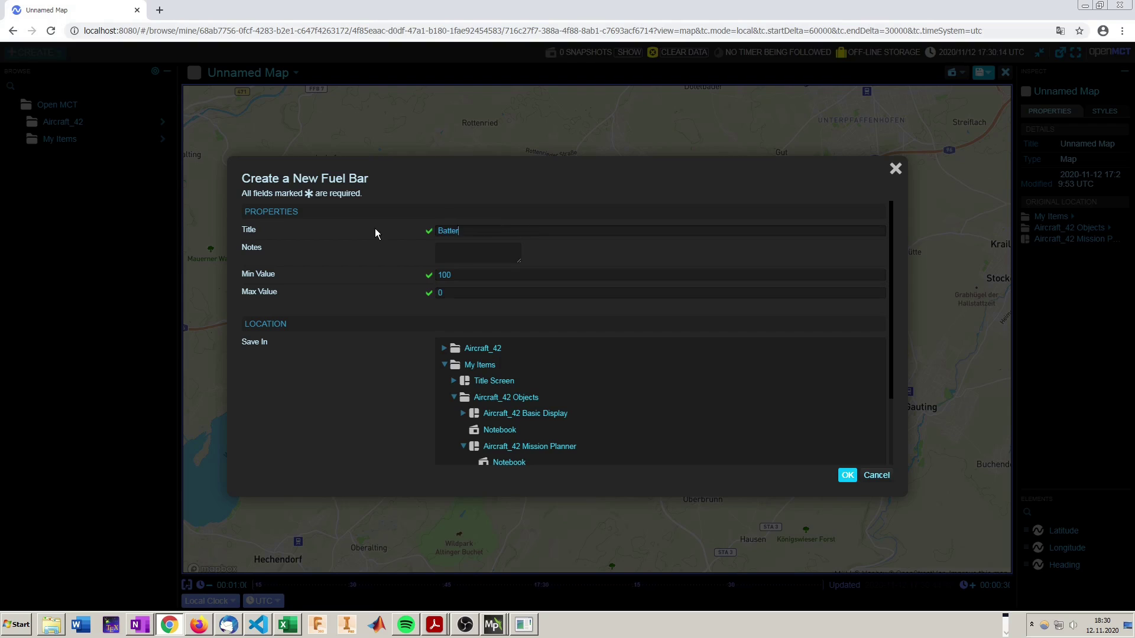
pyautogui.click(847, 475)
pyautogui.click(162, 122)
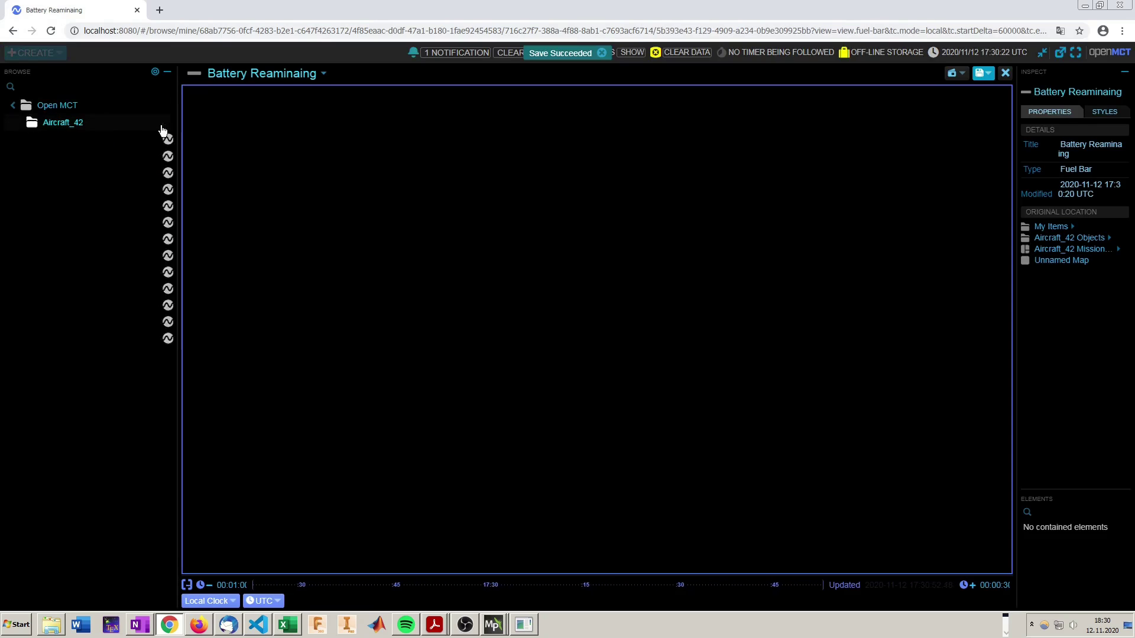
pyautogui.moveTo(82, 321); pyautogui.dragTo(360, 188)
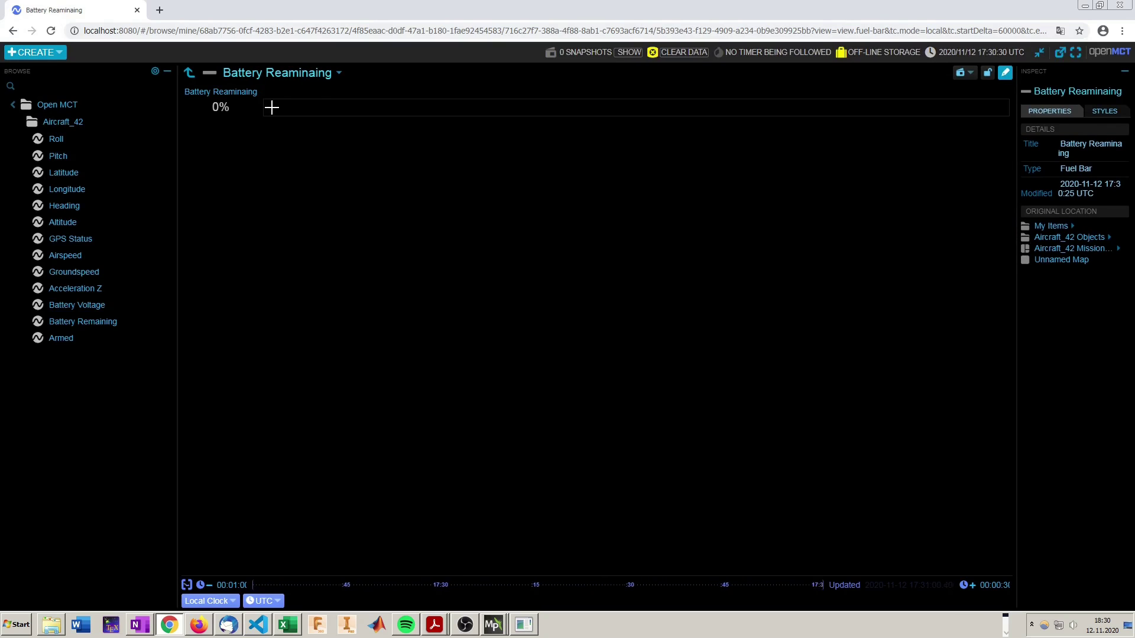
pyautogui.click(57, 323)
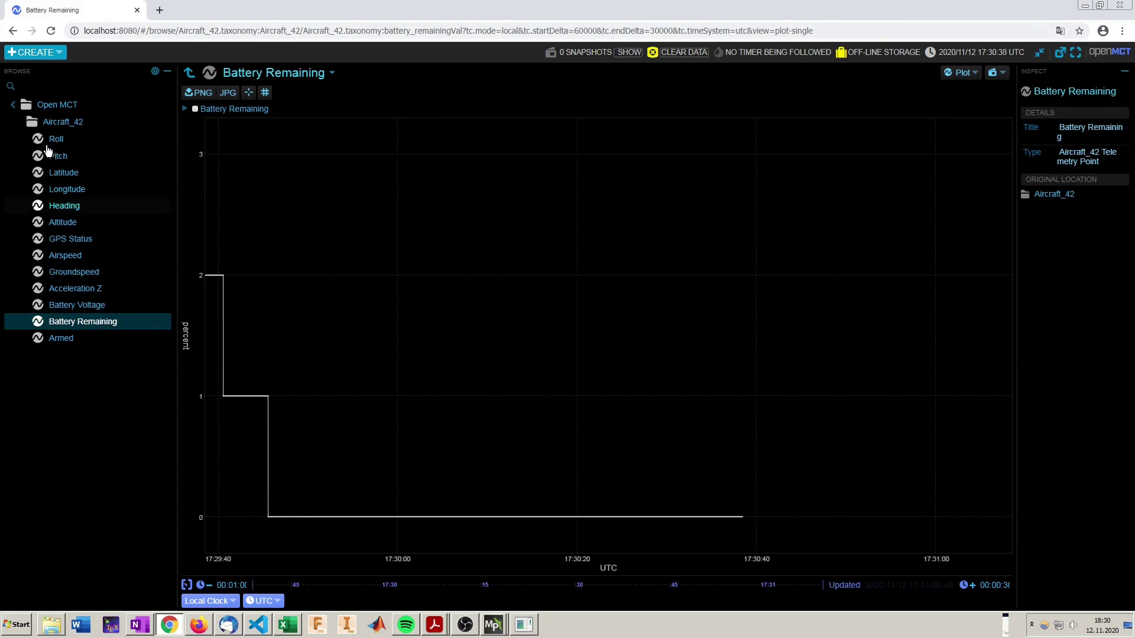
pyautogui.click(29, 109)
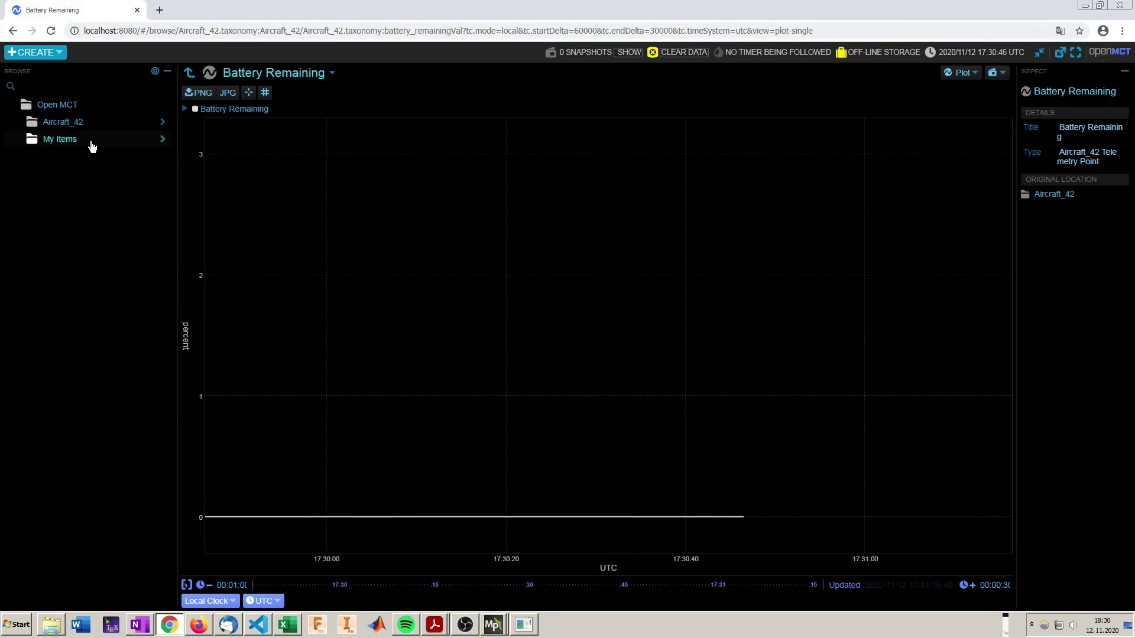
# Create an overlay plot in Aircraft_42 Mission Planner charting Groundspeed and Airspeed, and save
pyautogui.click(49, 54)
pyautogui.click(56, 294)
pyautogui.click(456, 360)
pyautogui.click(520, 408)
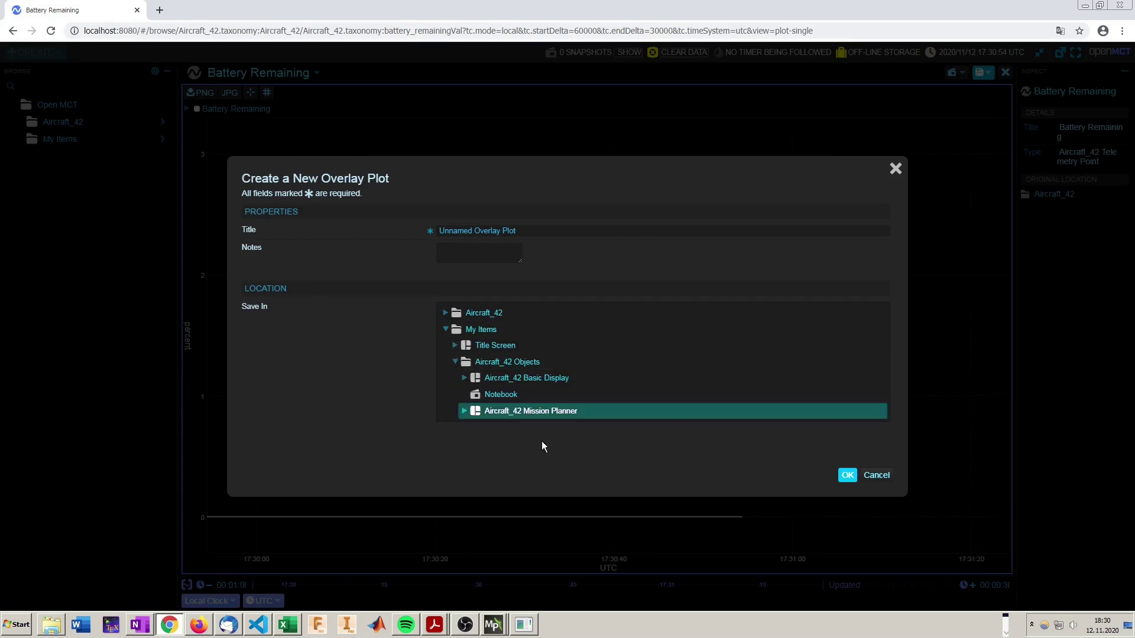
pyautogui.click(849, 473)
pyautogui.click(163, 123)
pyautogui.moveTo(83, 272)
pyautogui.mouseDown()
pyautogui.moveTo(562, 352)
pyautogui.moveTo(650, 414)
pyautogui.mouseUp()
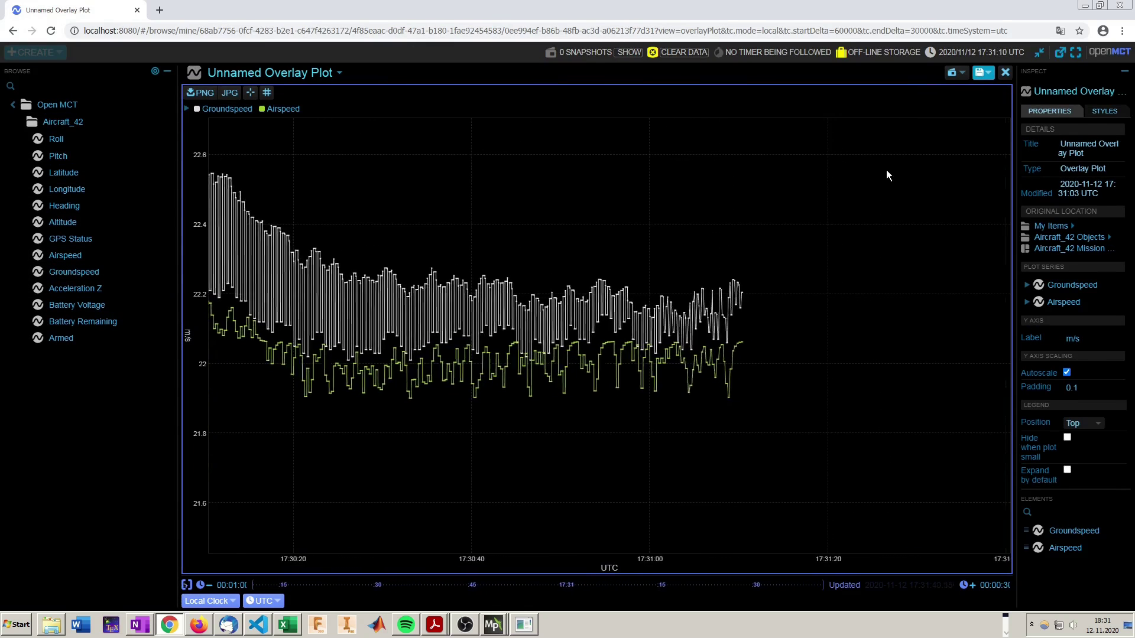
pyautogui.click(980, 72)
# Create an 'Acceleration Z' gauge in Aircraft_42 Mission Planner
pyautogui.click(35, 53)
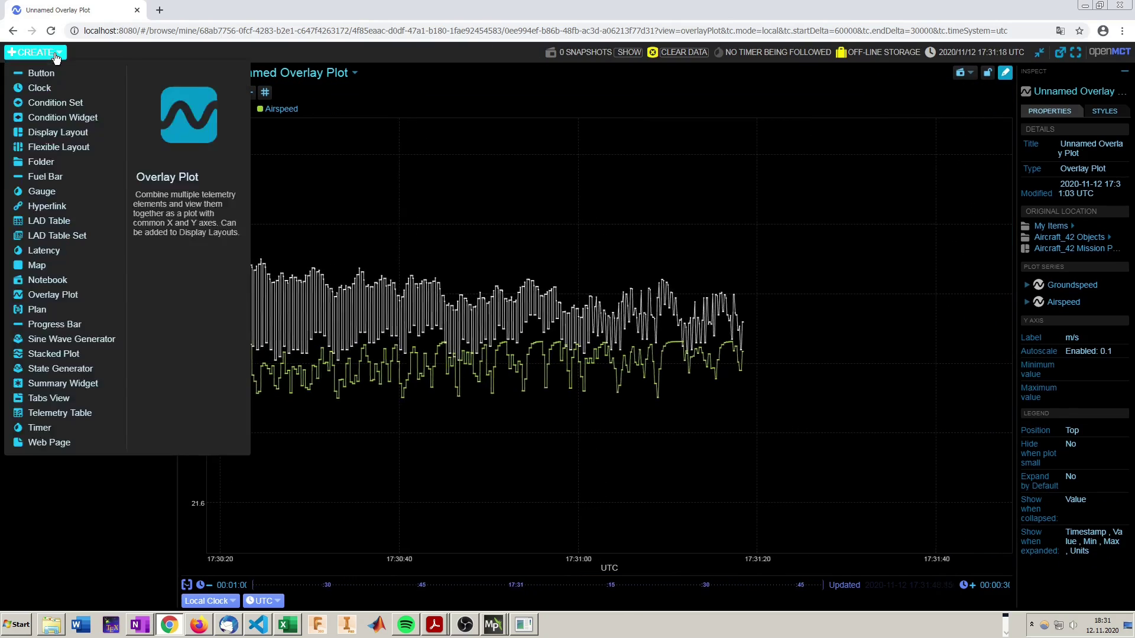
pyautogui.click(81, 521)
pyautogui.click(35, 52)
pyautogui.click(37, 195)
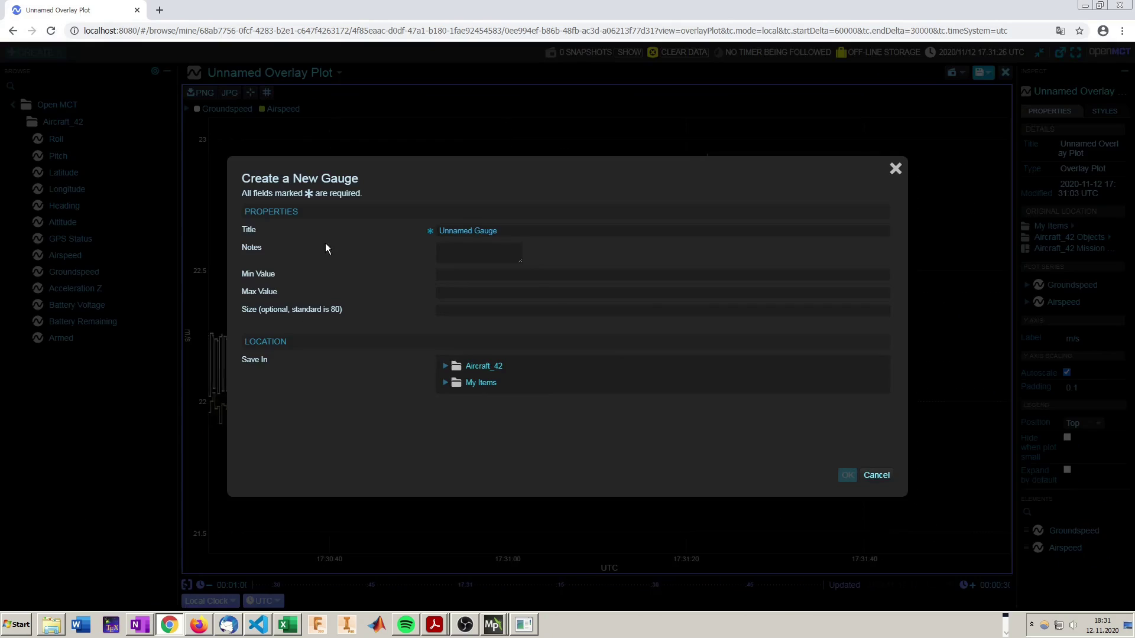
pyautogui.write('Acceleration')
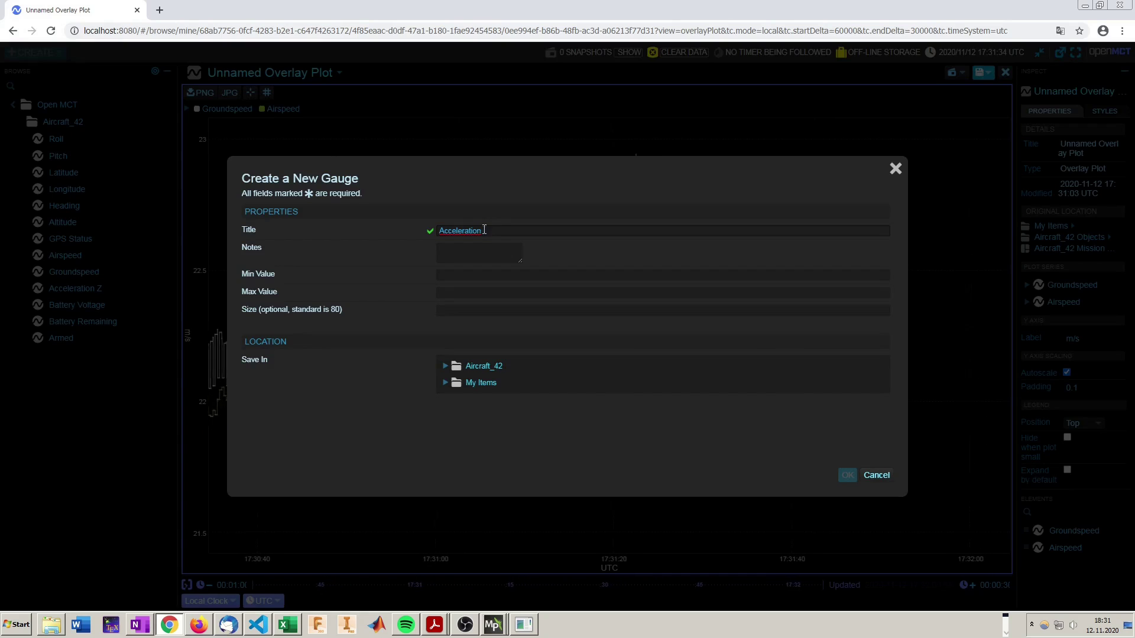
pyautogui.write(' Z')
pyautogui.click(445, 383)
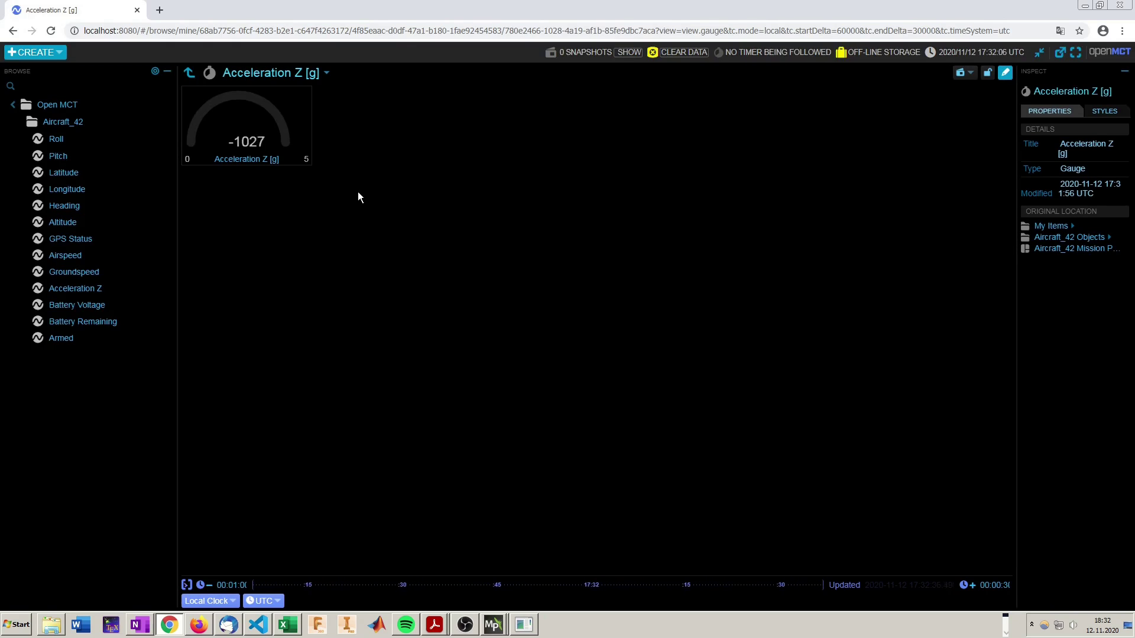
# Create an 'Altitude' progress bar ranging 0–300 in Aircraft_42 Mission Planner
pyautogui.click(36, 52)
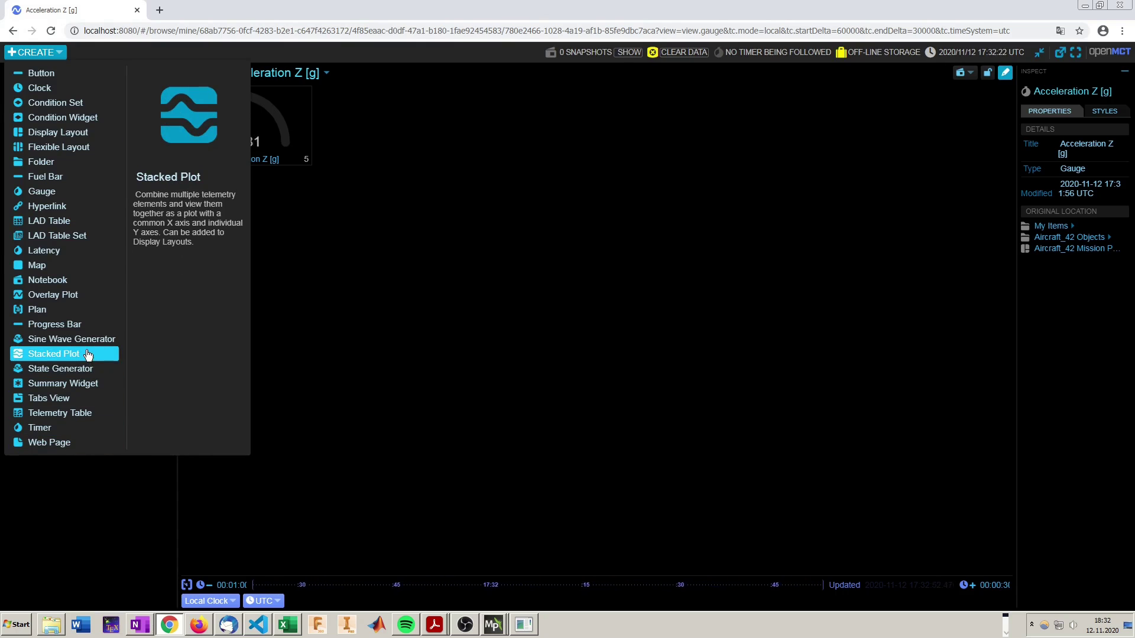
pyautogui.click(65, 324)
pyautogui.moveTo(488, 233); pyautogui.dragTo(397, 232)
pyautogui.write('Altitude')
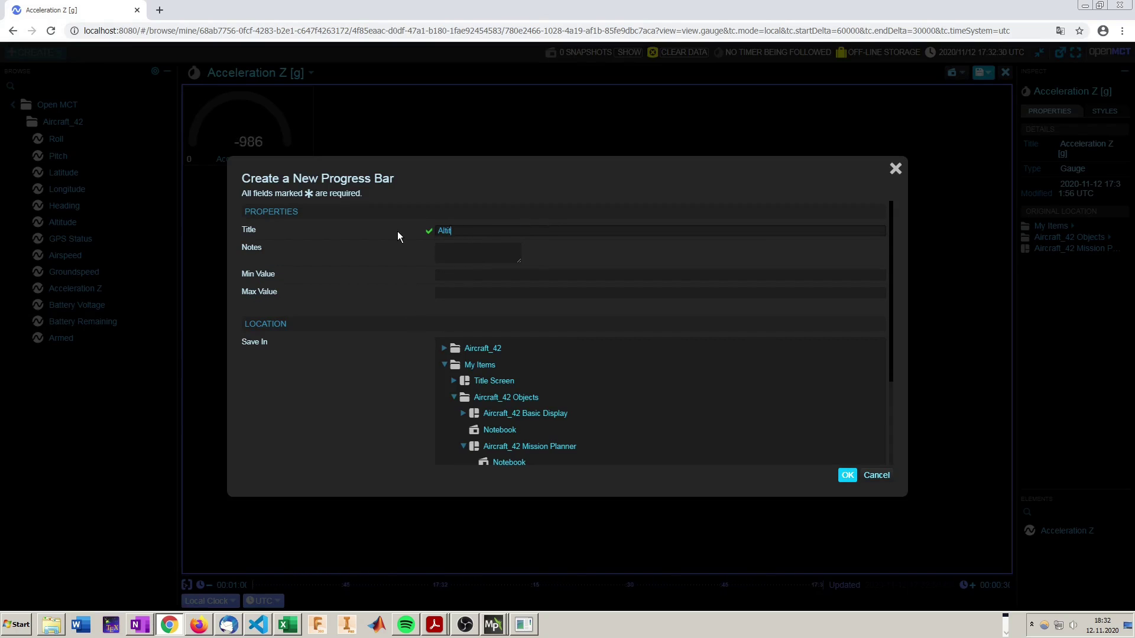
pyautogui.click(489, 274)
pyautogui.write('0')
pyautogui.click(488, 292)
pyautogui.click(532, 446)
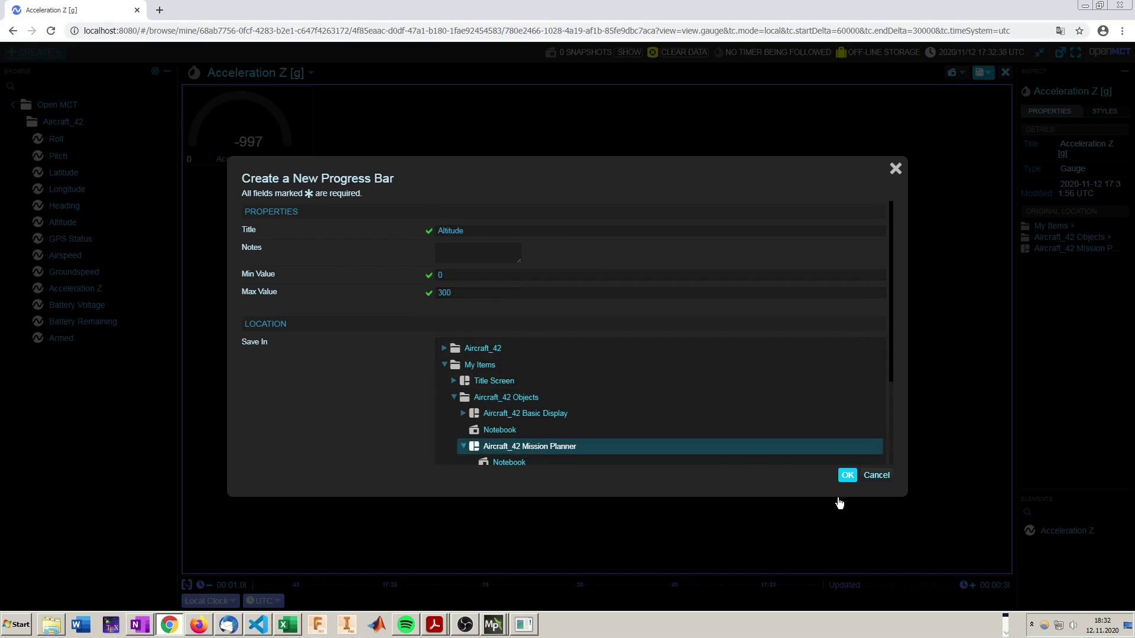
pyautogui.click(847, 475)
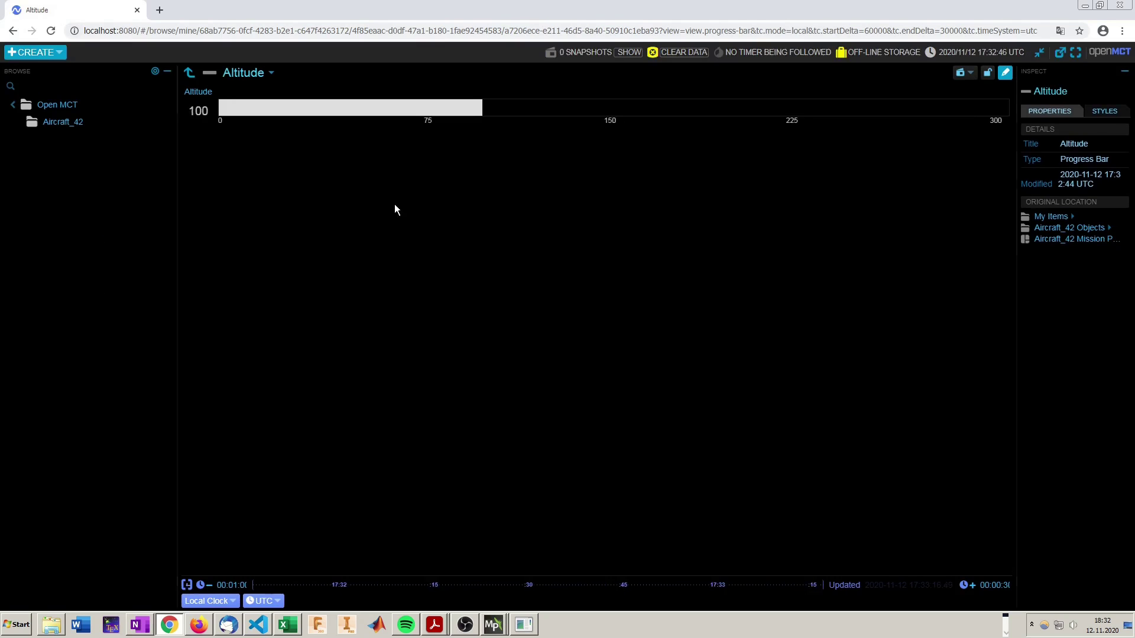
# Open the Mission Planner layout in edit mode and pull the stacked items apart
pyautogui.click(162, 157)
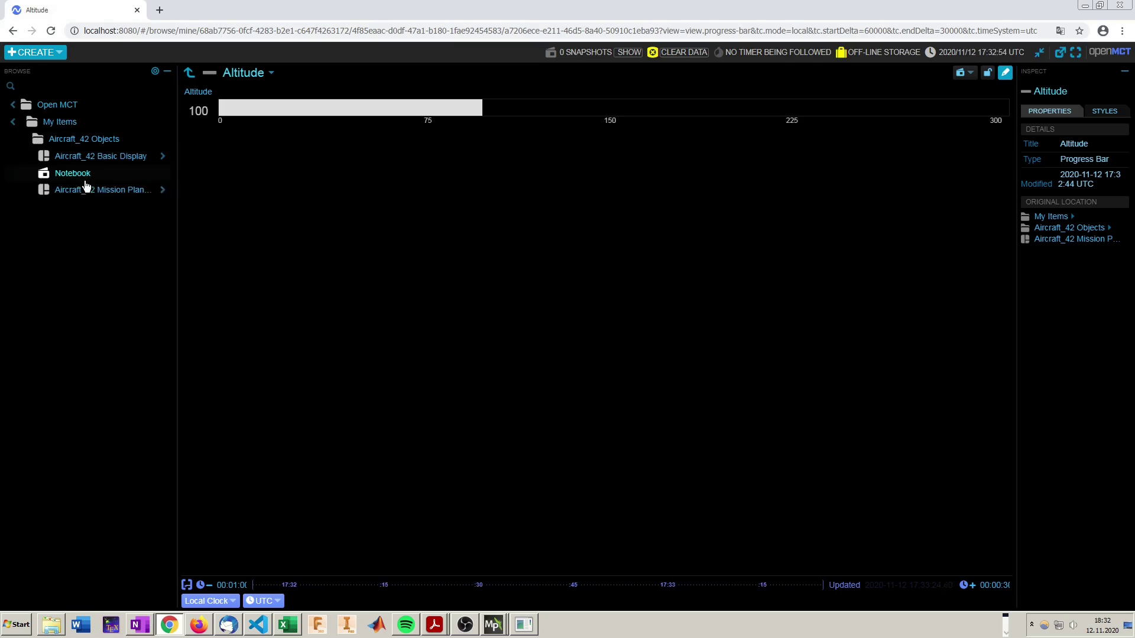
pyautogui.click(89, 190)
pyautogui.click(1005, 72)
pyautogui.click(290, 111)
pyautogui.moveTo(289, 112); pyautogui.dragTo(822, 342)
pyautogui.click(224, 120)
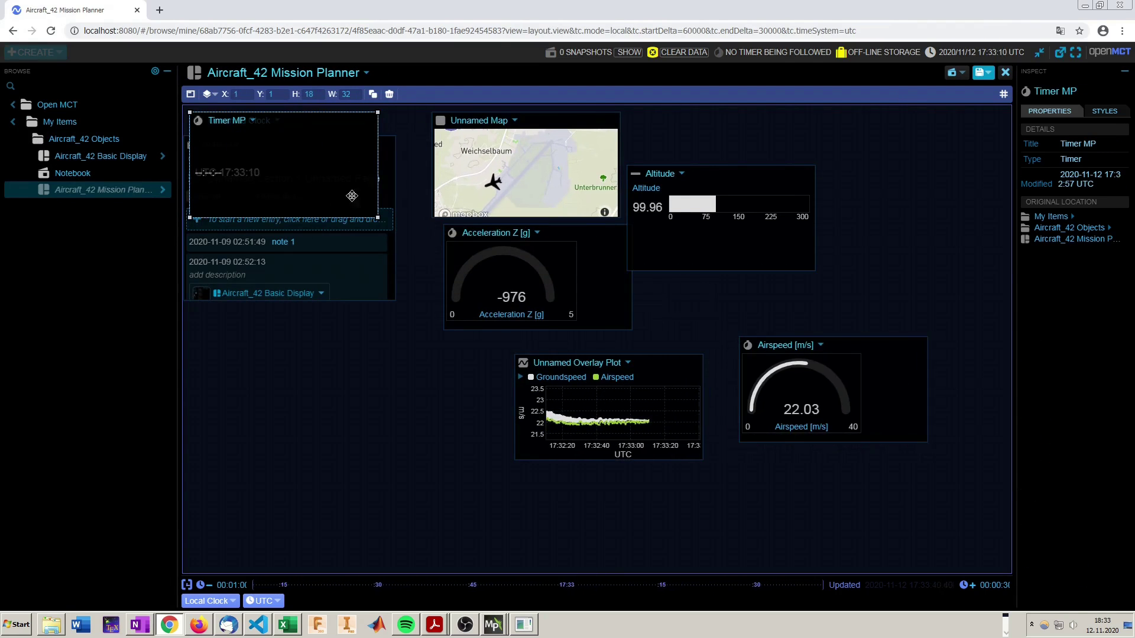
# Move Timer MP to the top and hide the frames of the clock and timer
pyautogui.moveTo(378, 218); pyautogui.dragTo(301, 136)
pyautogui.click(237, 121)
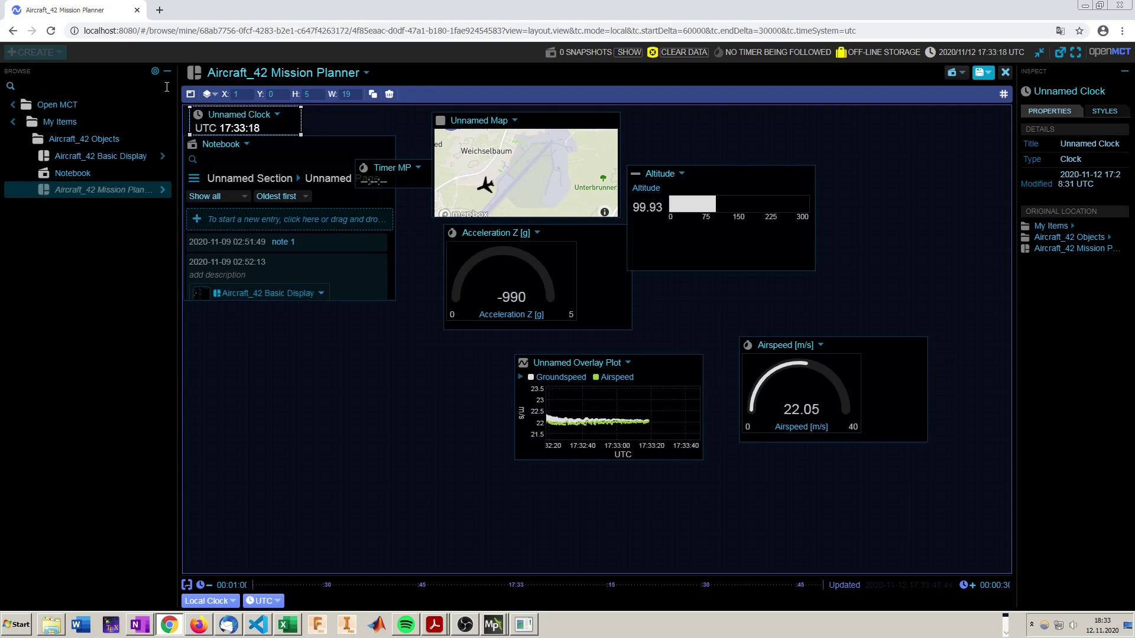
pyautogui.click(190, 94)
pyautogui.moveTo(378, 167); pyautogui.dragTo(290, 114)
pyautogui.click(191, 94)
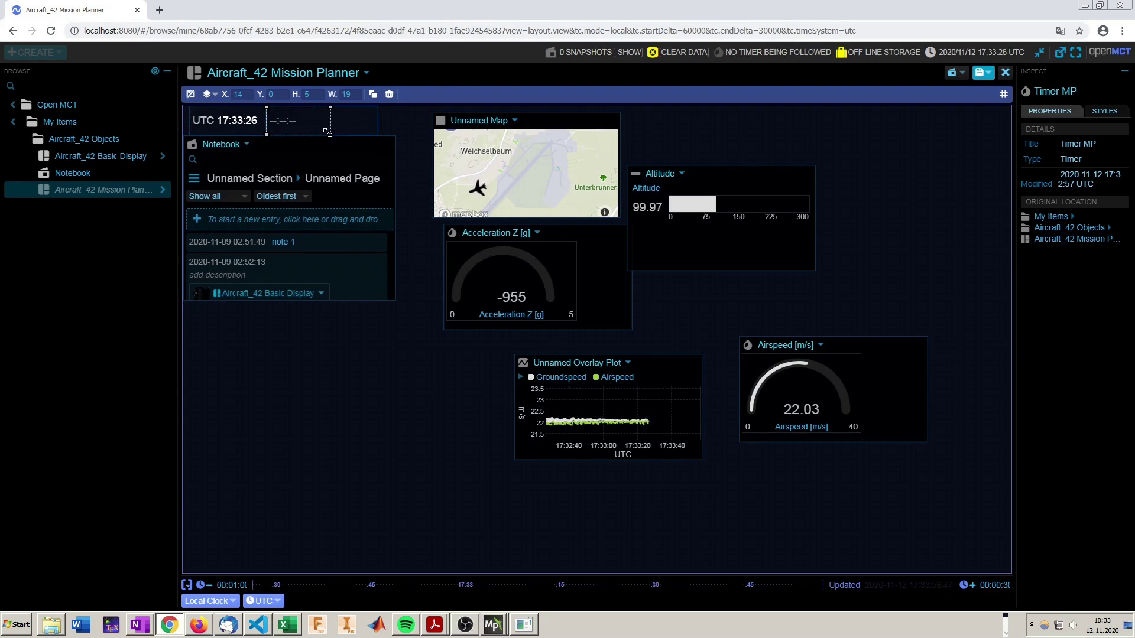
# Move the Acceleration Z gauge and Altitude bar aside, then reposition and enlarge the map
pyautogui.moveTo(532, 278); pyautogui.dragTo(296, 438)
pyautogui.moveTo(742, 189); pyautogui.dragTo(877, 486)
pyautogui.click(532, 120)
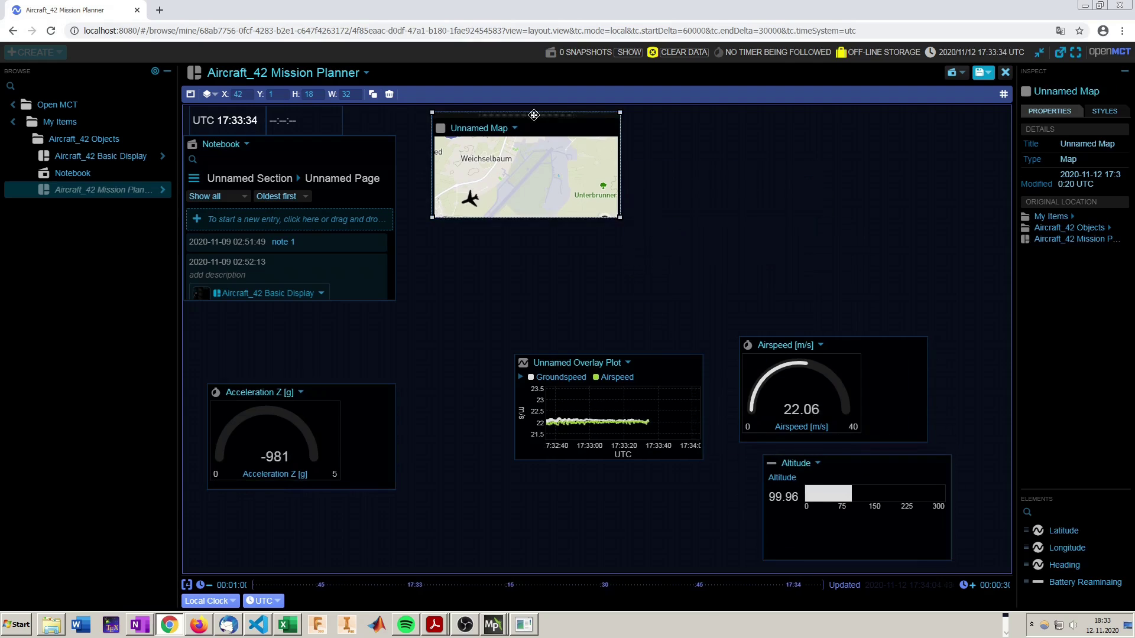
pyautogui.moveTo(532, 120); pyautogui.dragTo(499, 114)
pyautogui.moveTo(587, 214); pyautogui.dragTo(637, 300)
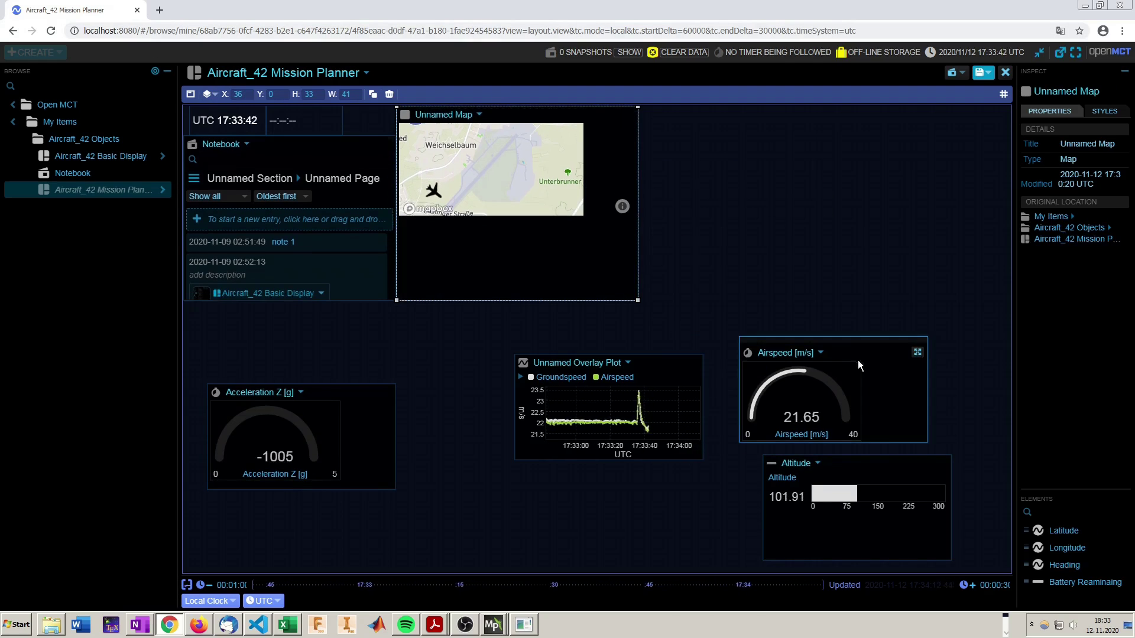
# Stack shrunken Airspeed and Acceleration Z gauges below the Notebook, hiding Acceleration Z's frame
pyautogui.moveTo(787, 345); pyautogui.dragTo(232, 307)
pyautogui.click(335, 389)
pyautogui.click(277, 307)
pyautogui.moveTo(334, 388); pyautogui.dragTo(305, 383)
pyautogui.click(324, 424)
pyautogui.moveTo(324, 424); pyautogui.dragTo(324, 388)
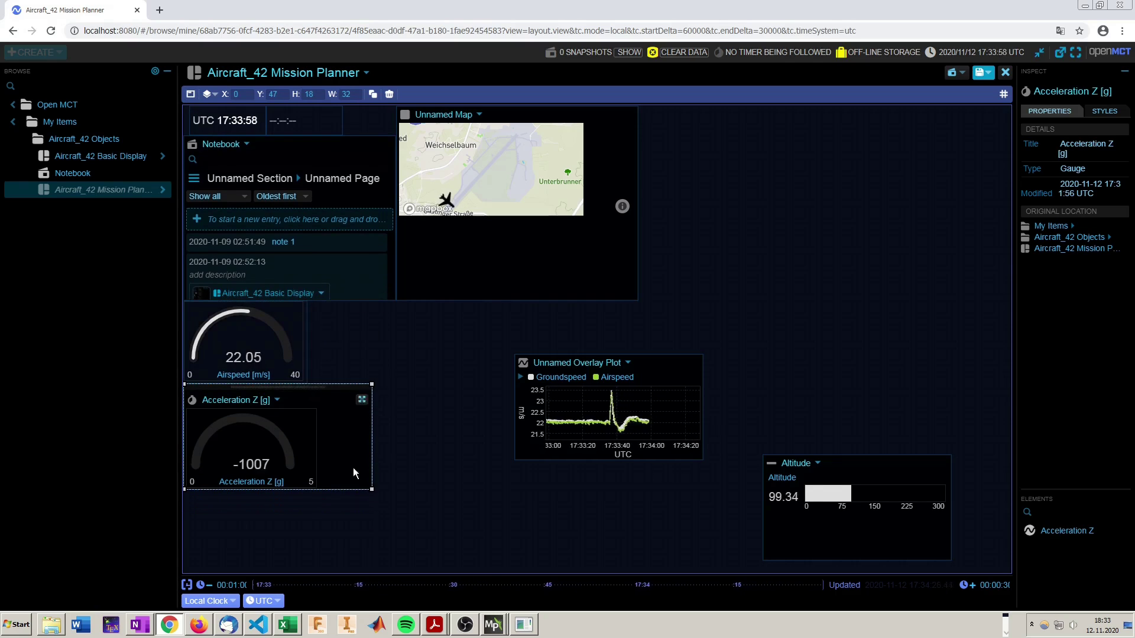
pyautogui.moveTo(371, 489); pyautogui.dragTo(312, 466)
pyautogui.click(191, 94)
# Move and enlarge the overlay plot under the Notebook, placing a shorter Altitude bar above it
pyautogui.click(612, 369)
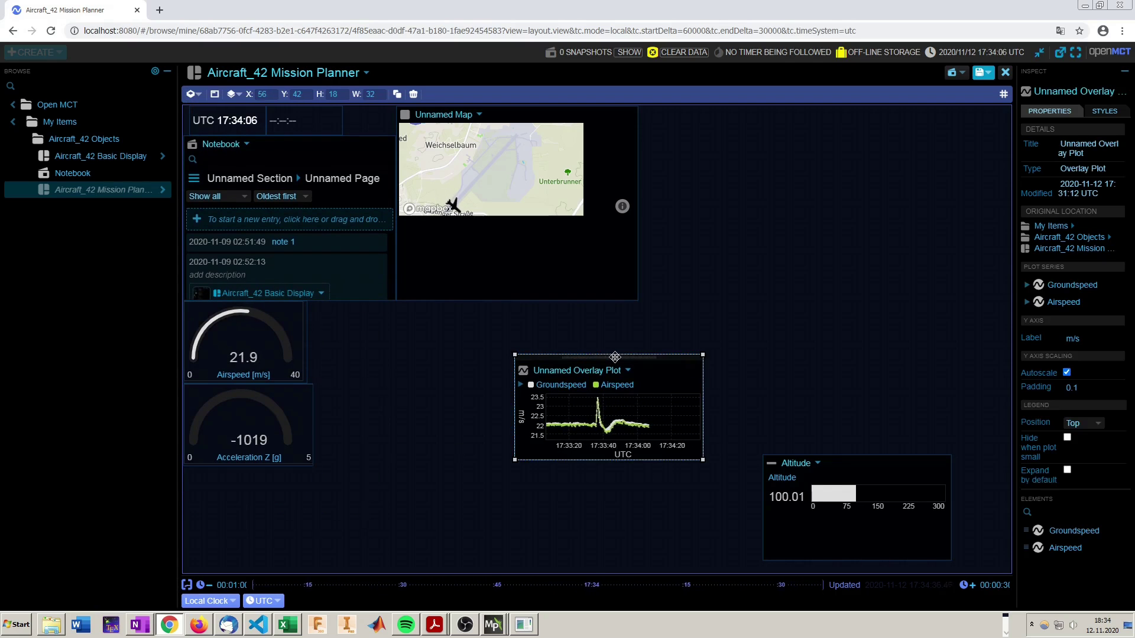
pyautogui.moveTo(612, 369); pyautogui.dragTo(410, 314)
pyautogui.moveTo(502, 407); pyautogui.dragTo(636, 464)
pyautogui.moveTo(414, 354); pyautogui.dragTo(414, 388)
pyautogui.click(858, 473)
pyautogui.moveTo(951, 560); pyautogui.dragTo(950, 496)
pyautogui.moveTo(899, 456); pyautogui.dragTo(449, 303)
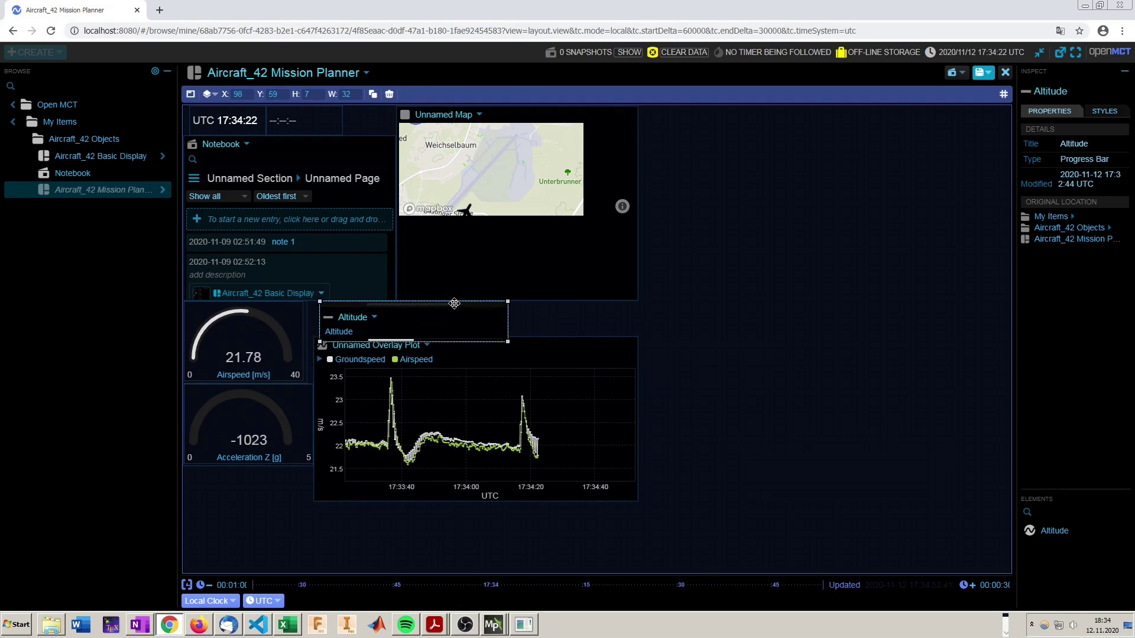
# Widen the Altitude bar across the plot, nudge the plot down, and save the layout
pyautogui.click(243, 340)
pyautogui.click(448, 338)
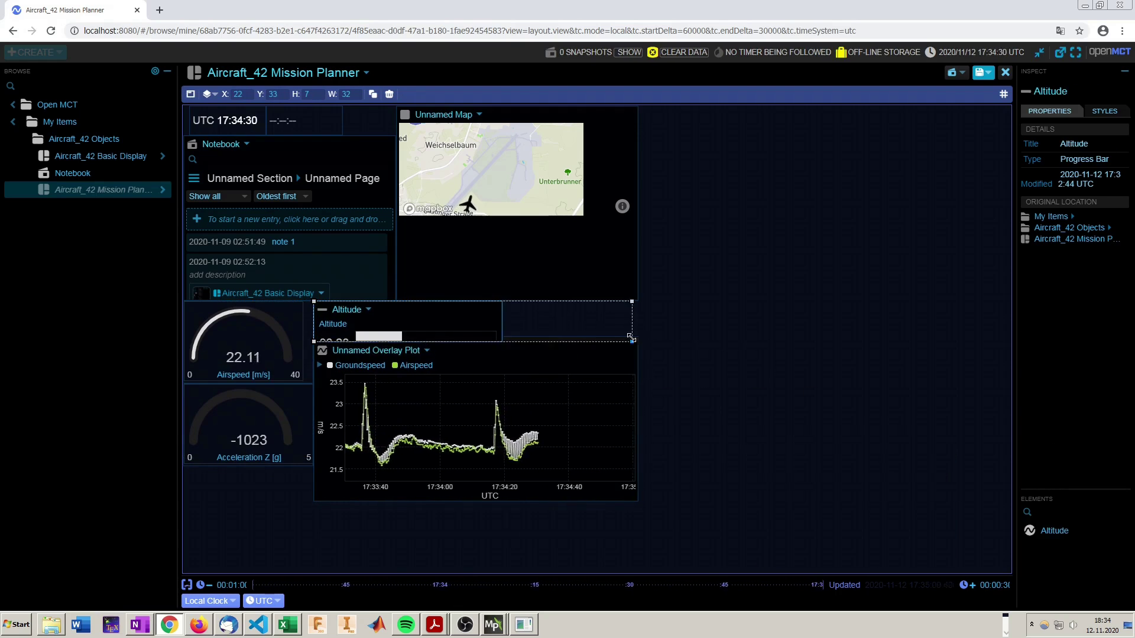
pyautogui.moveTo(501, 341); pyautogui.dragTo(638, 341)
pyautogui.click(601, 445)
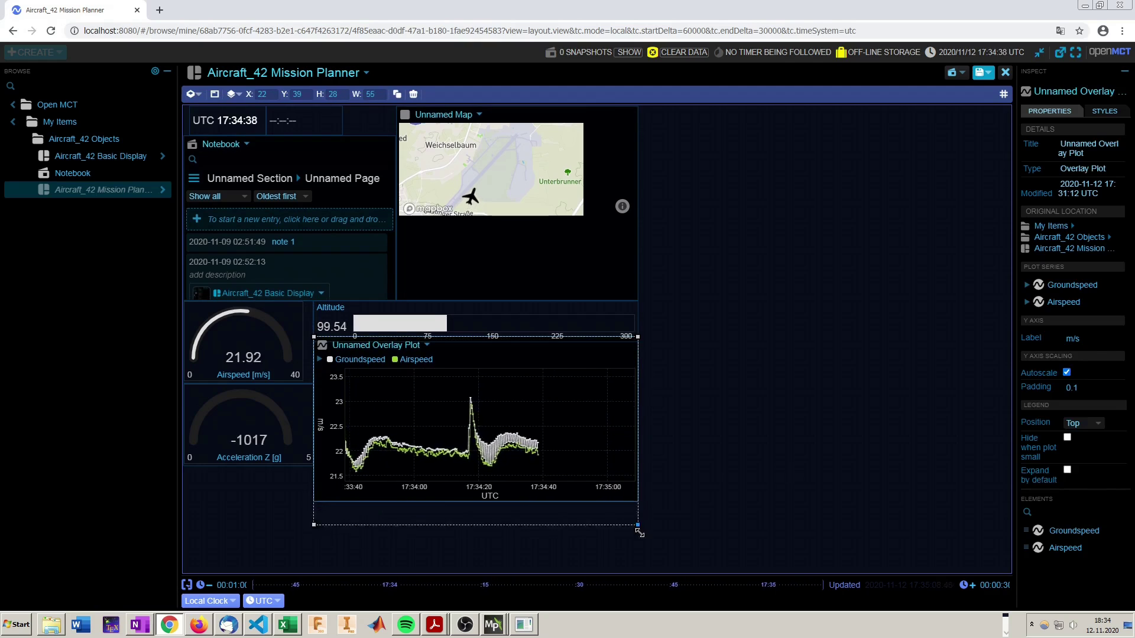
pyautogui.click(751, 365)
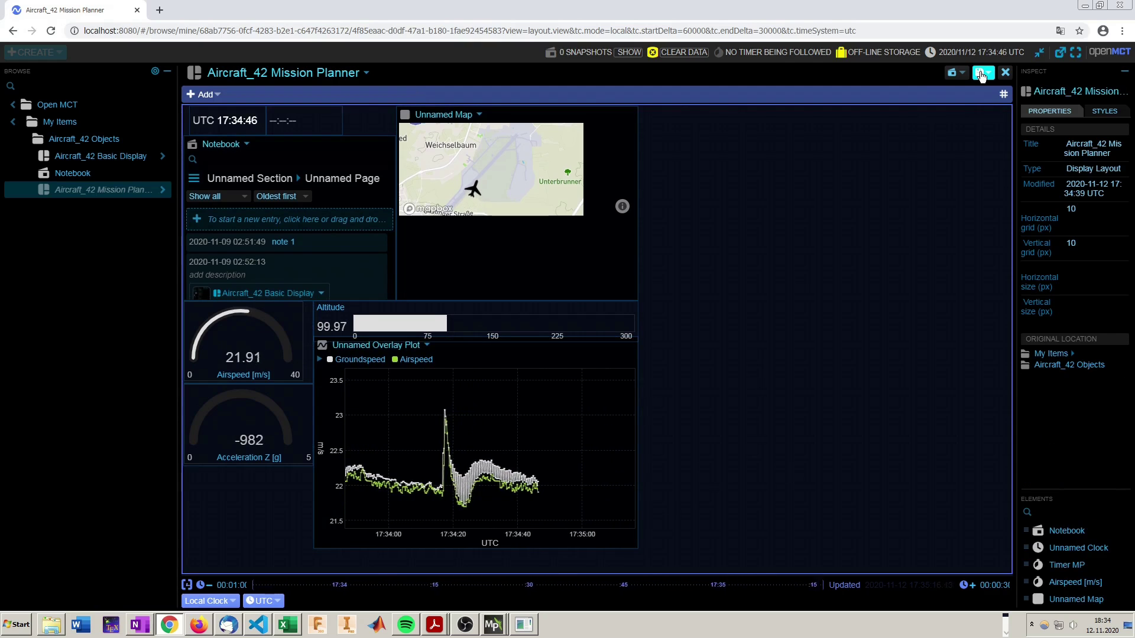
pyautogui.click(473, 450)
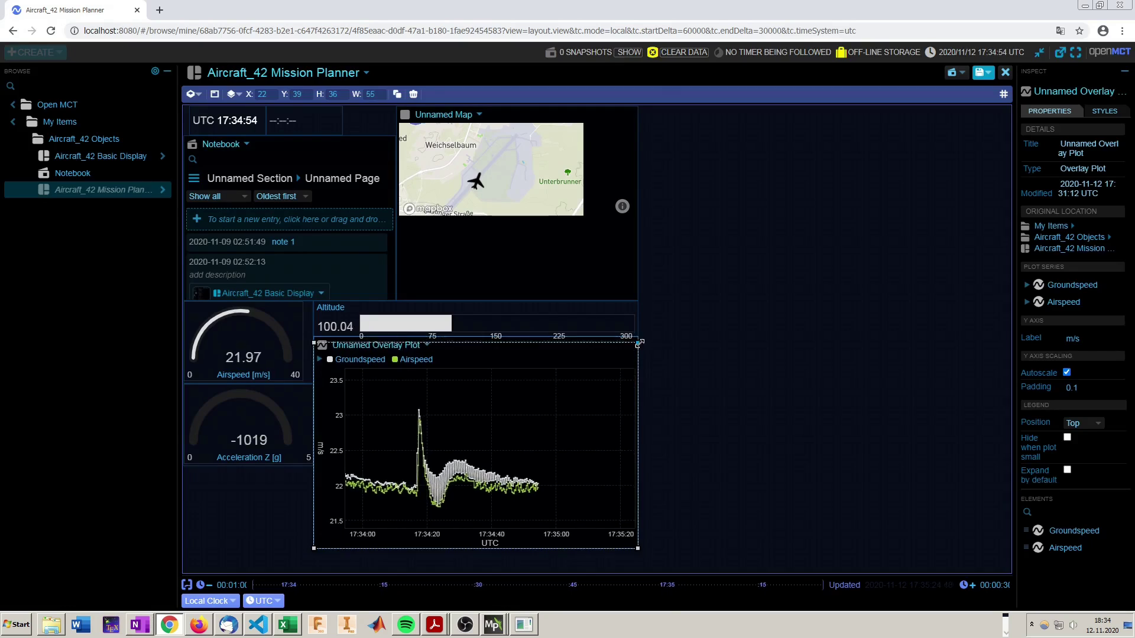
pyautogui.moveTo(473, 450); pyautogui.dragTo(473, 455)
pyautogui.click(763, 455)
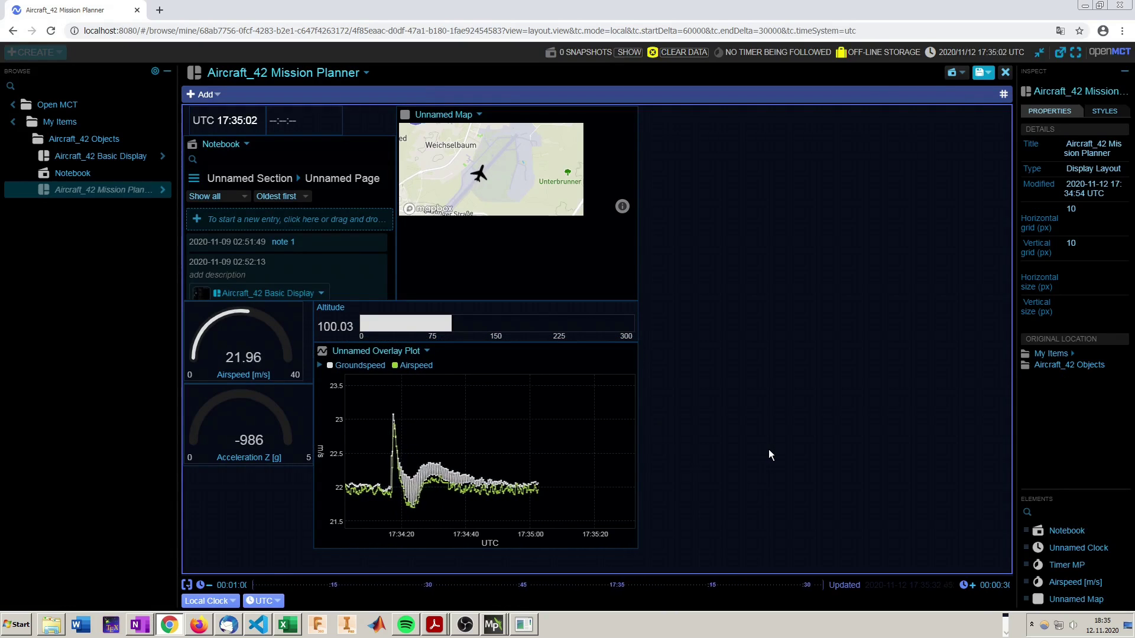
pyautogui.click(983, 72)
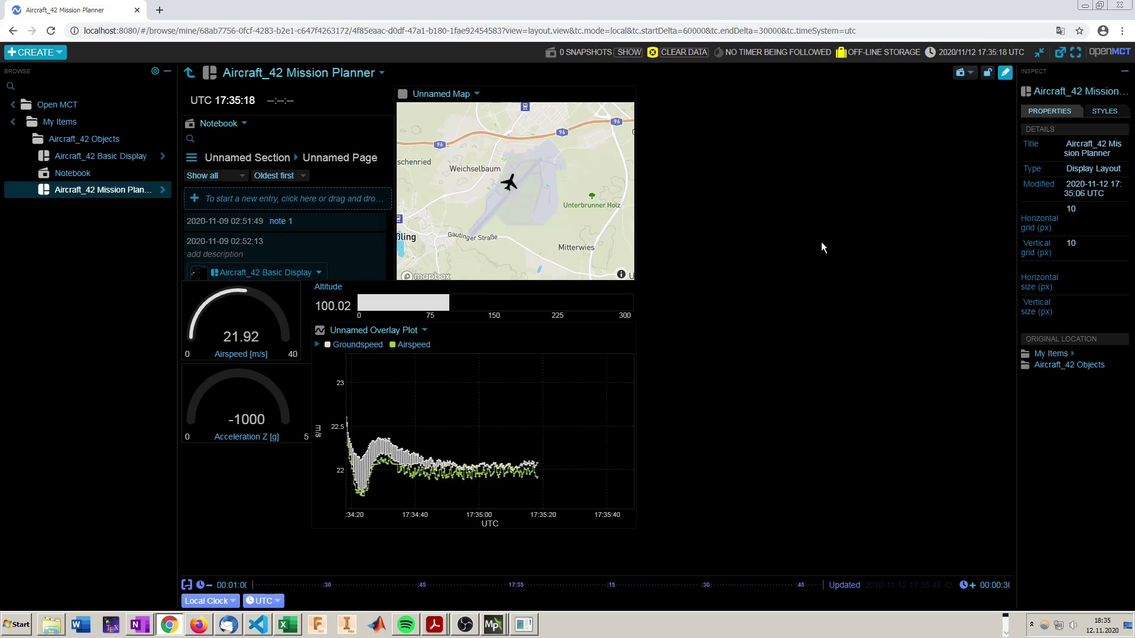
# Retitle the altitude bar to 'Altitude [m]' and save the layout
pyautogui.click(384, 289)
pyautogui.click(1005, 72)
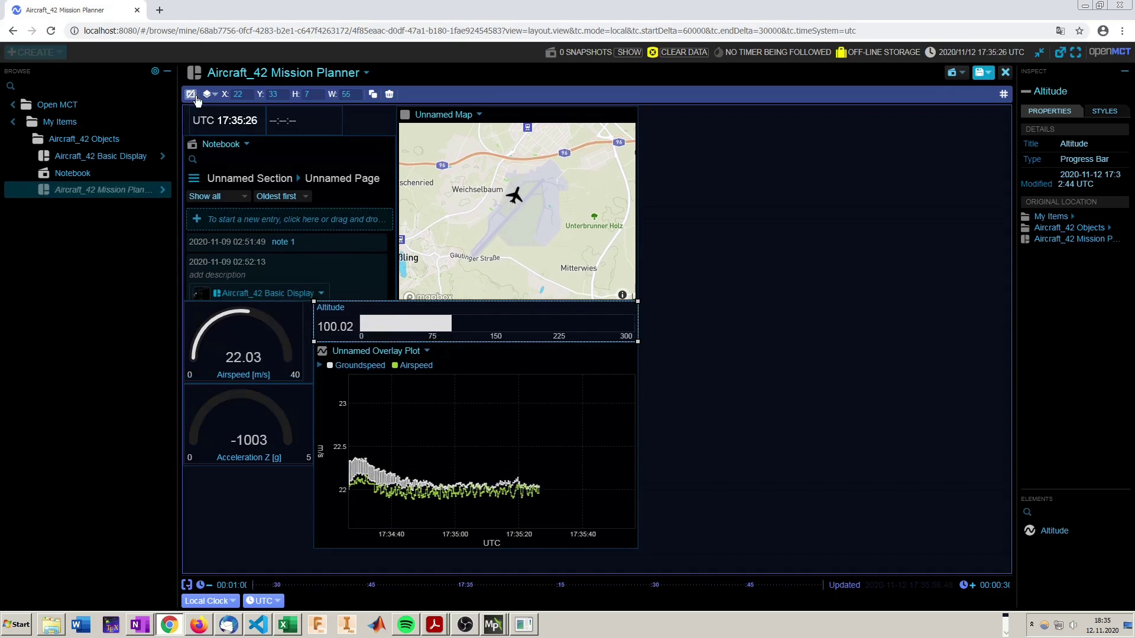
pyautogui.rightClick(362, 317)
pyautogui.click(402, 371)
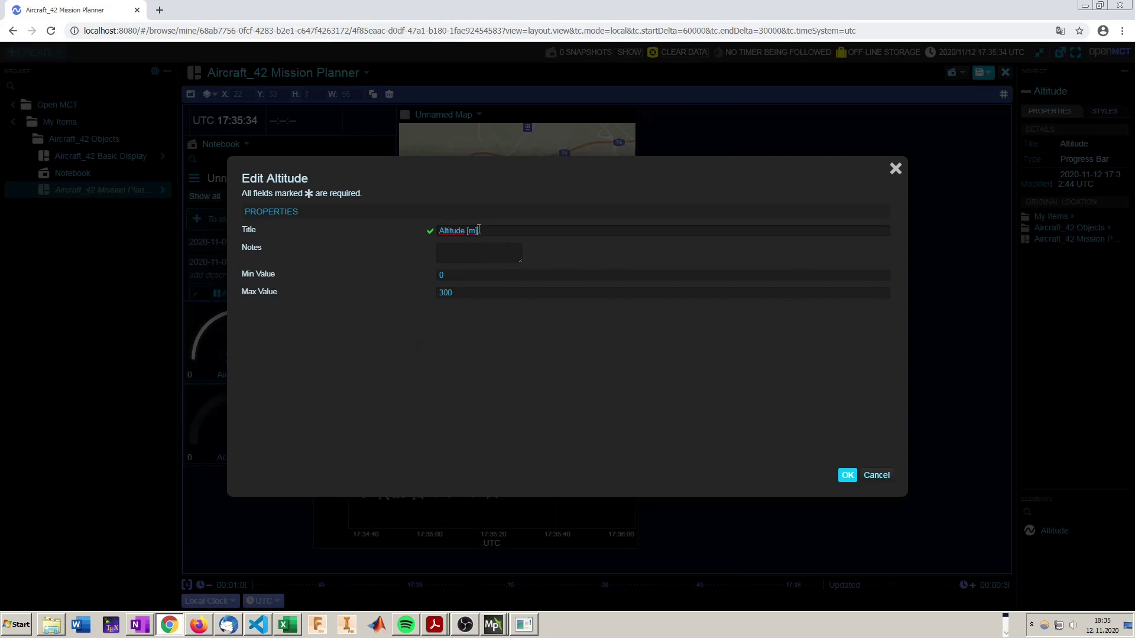
pyautogui.write('[m]')
pyautogui.click(847, 475)
pyautogui.click(984, 73)
pyautogui.click(934, 89)
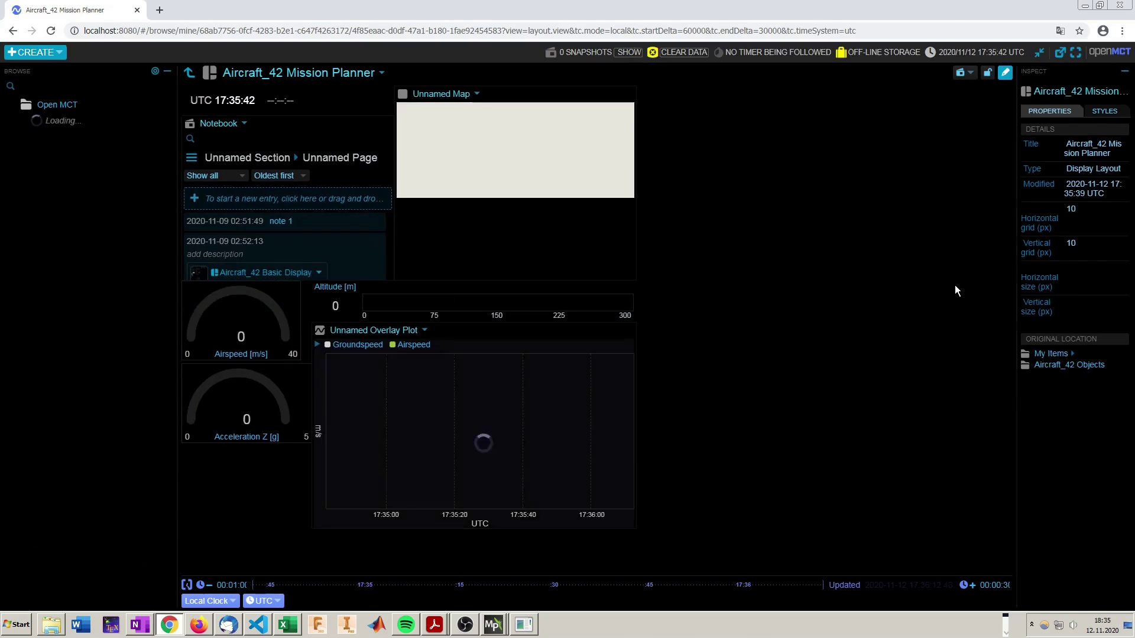
# Rename the Unnamed Map to 'Map' and tidy the Mission Planner tree
pyautogui.click(477, 95)
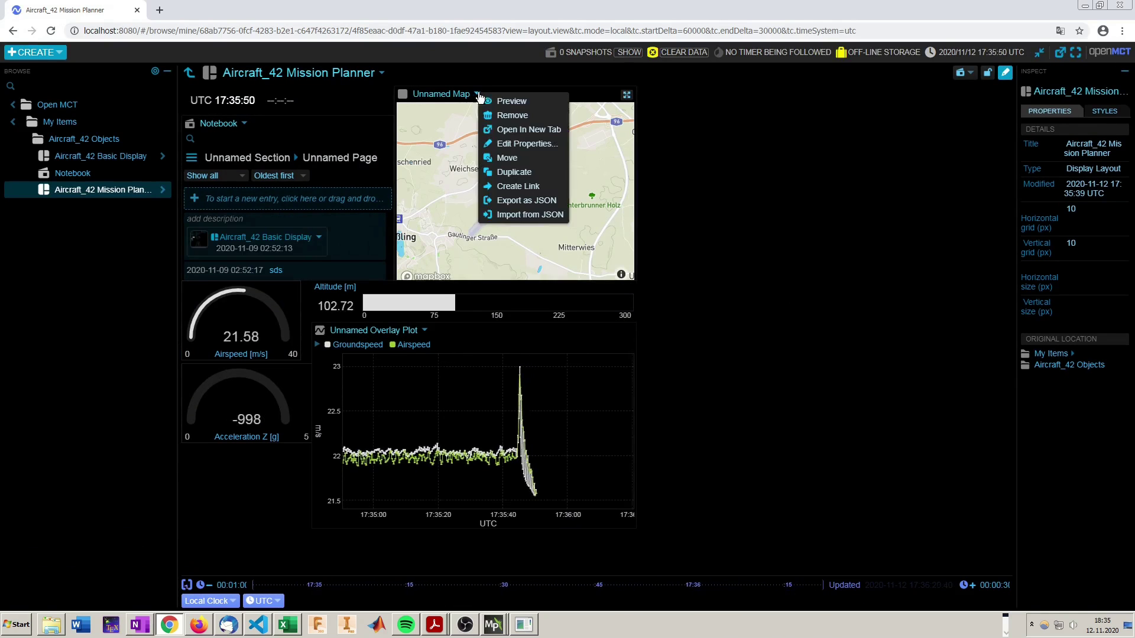
pyautogui.click(511, 144)
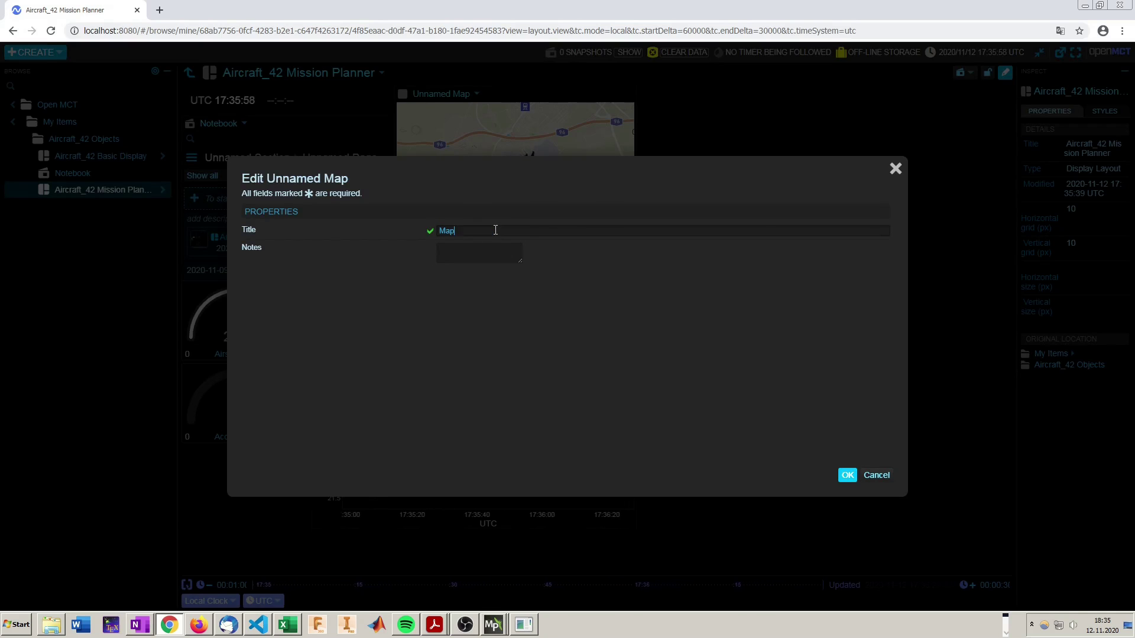
pyautogui.press('Return')
pyautogui.click(473, 84)
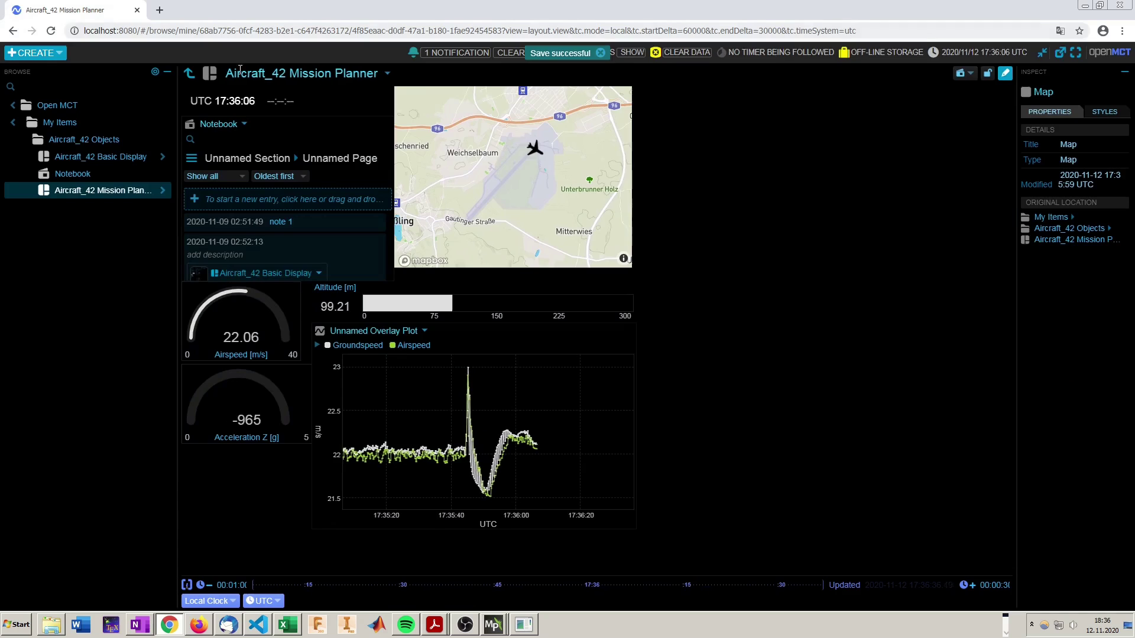
pyautogui.click(693, 243)
pyautogui.click(163, 189)
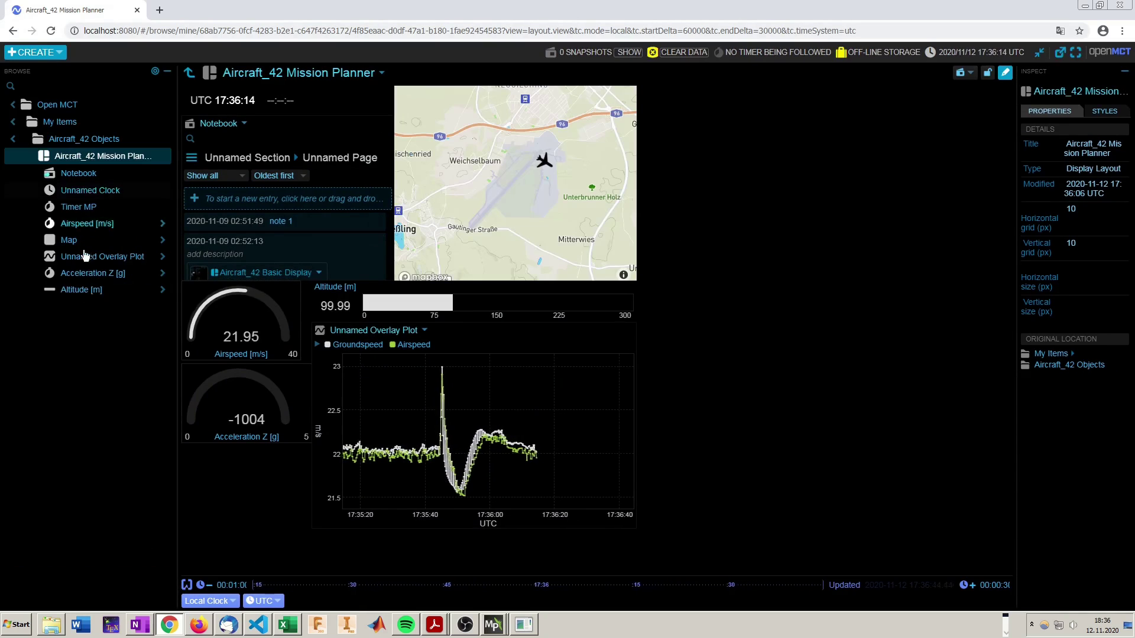
pyautogui.click(14, 138)
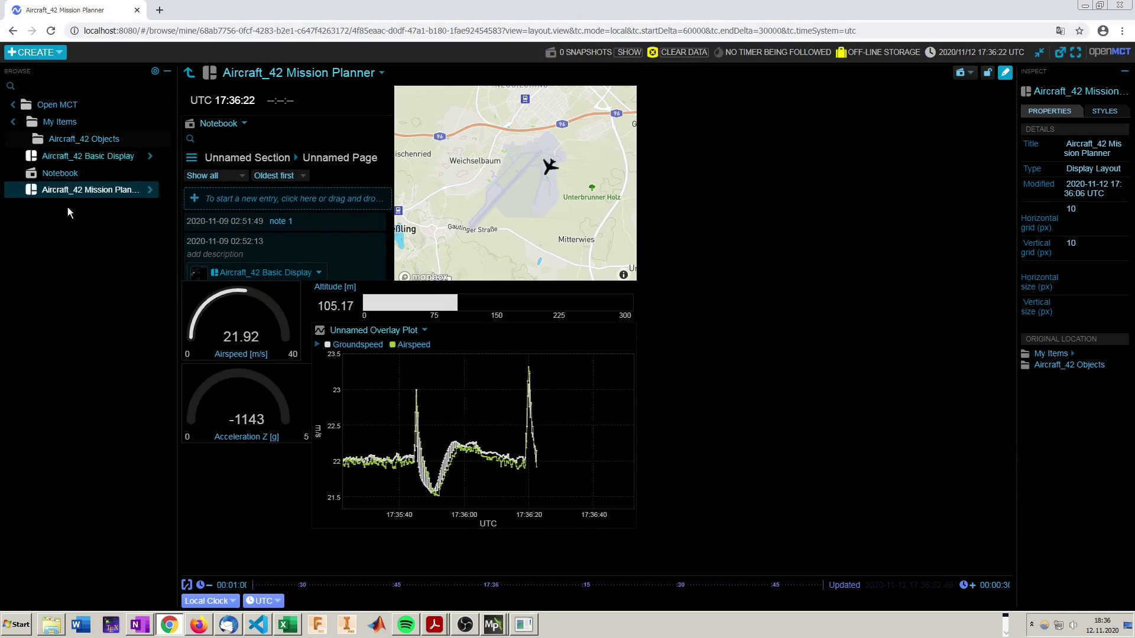
# Create a 'Battery Reamining' fuel bar fed by Aircraft_42's Battery Remaining telemetry and save it
pyautogui.click(509, 355)
pyautogui.click(35, 52)
pyautogui.click(47, 176)
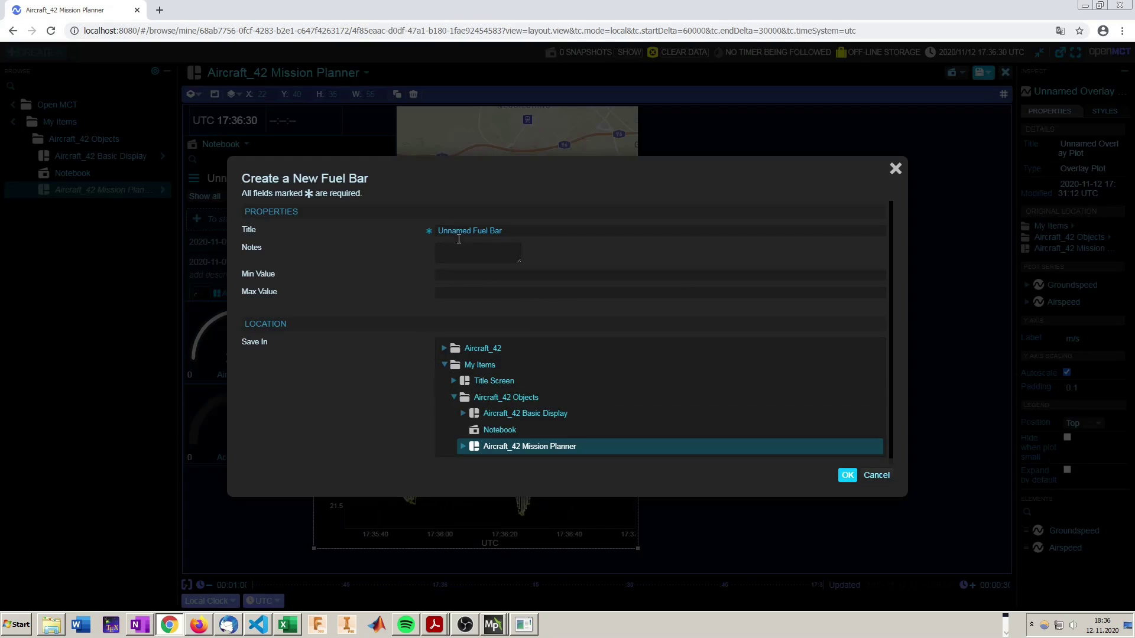
pyautogui.write('Battery Reamining')
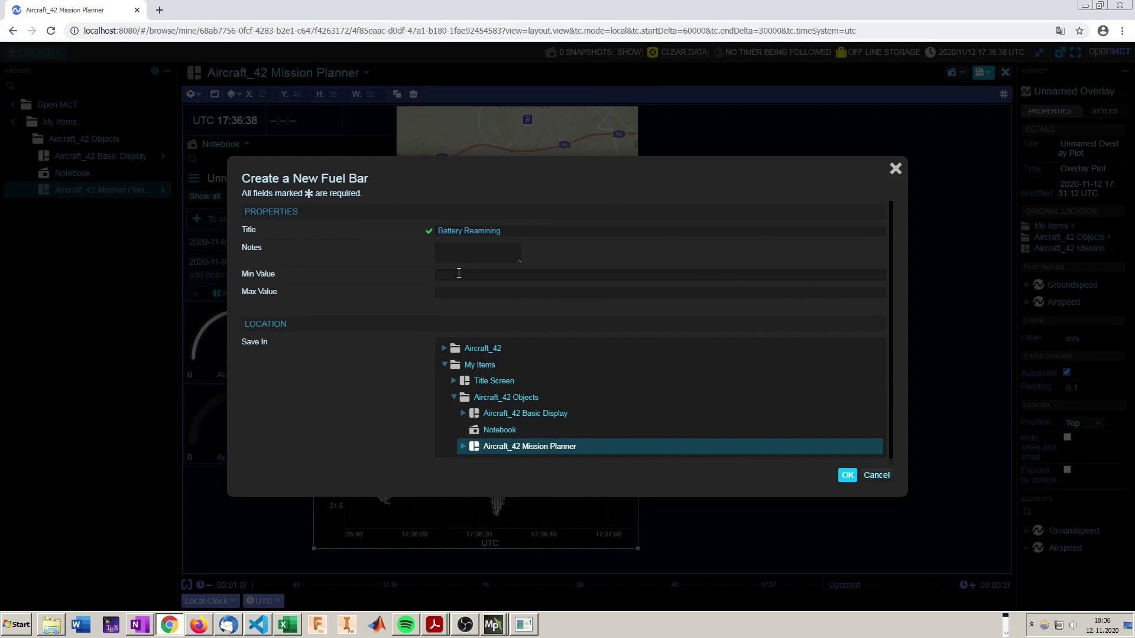
pyautogui.click(847, 477)
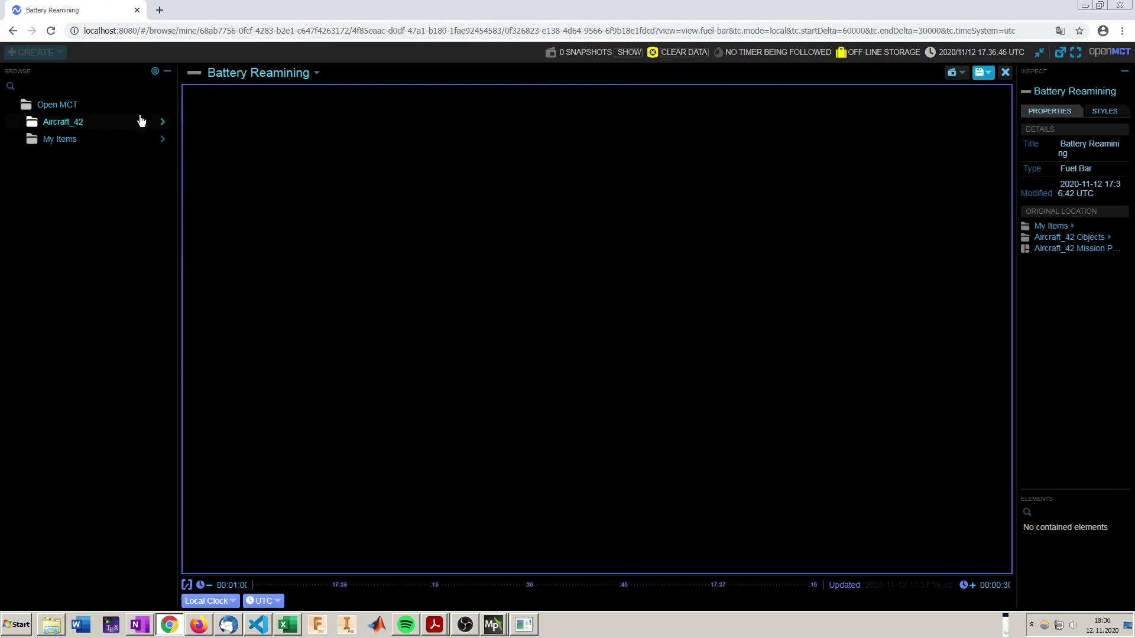
pyautogui.click(158, 120)
pyautogui.moveTo(68, 322); pyautogui.dragTo(591, 296)
pyautogui.click(984, 72)
pyautogui.click(940, 88)
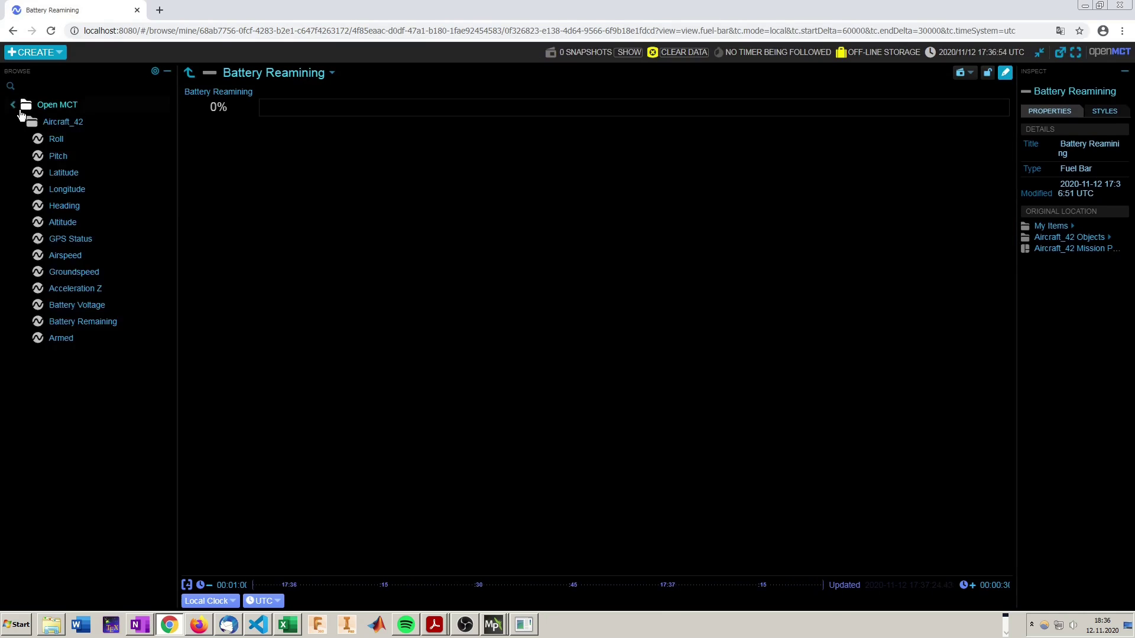
# Place the battery bar between the altitude bar and overlay plot, then save the layout
pyautogui.click(102, 190)
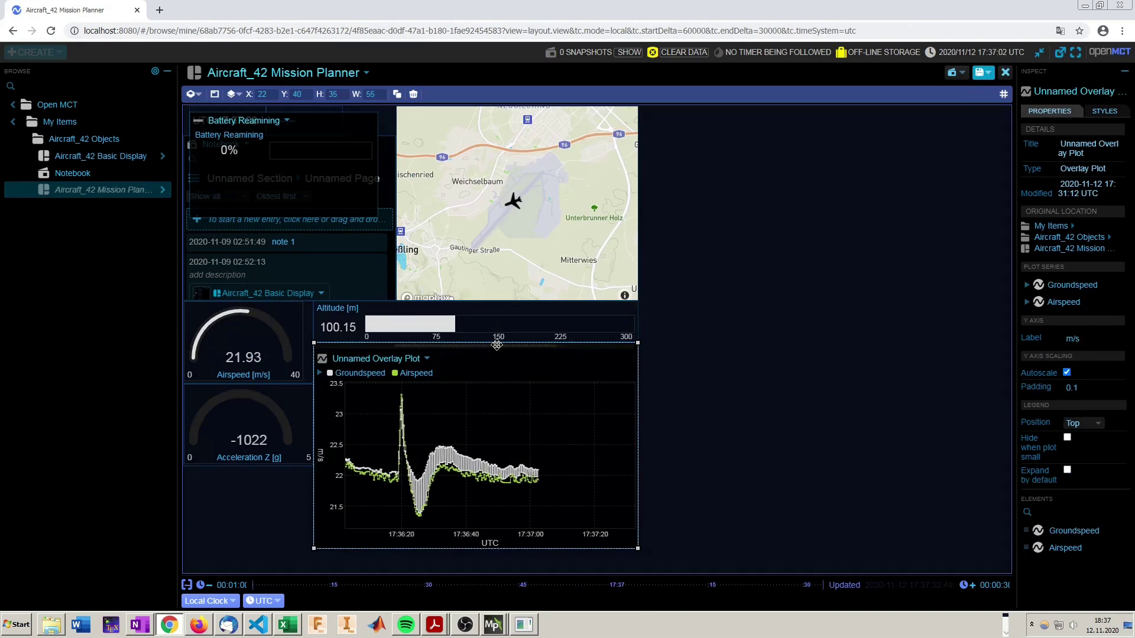
pyautogui.moveTo(258, 118); pyautogui.dragTo(373, 362)
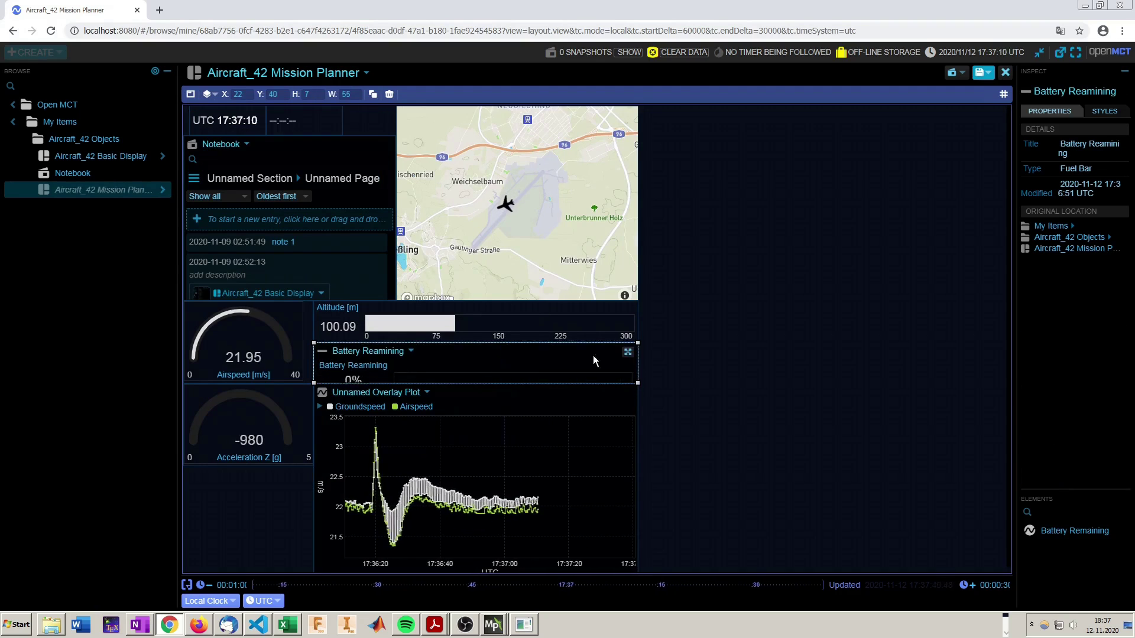
pyautogui.doubleClick(373, 361)
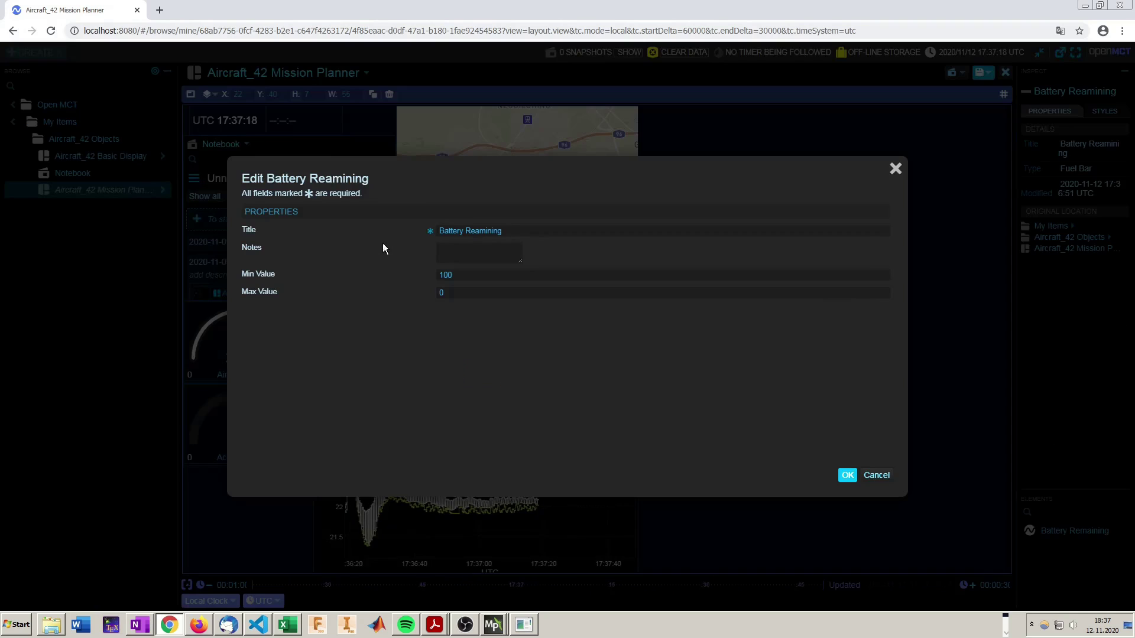
pyautogui.click(848, 475)
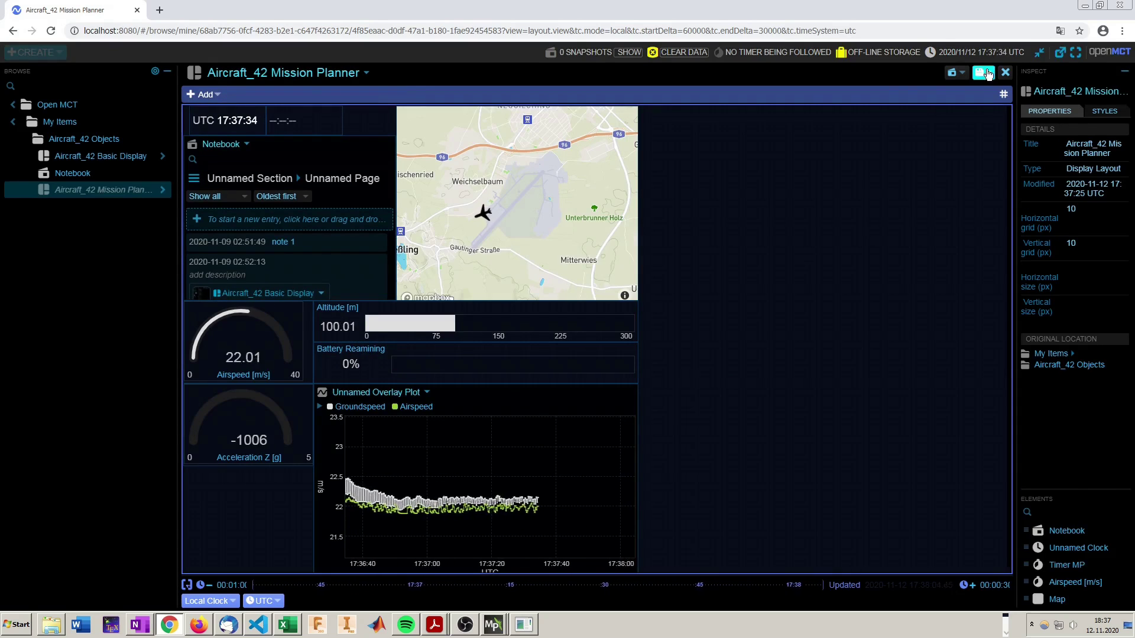
pyautogui.click(980, 72)
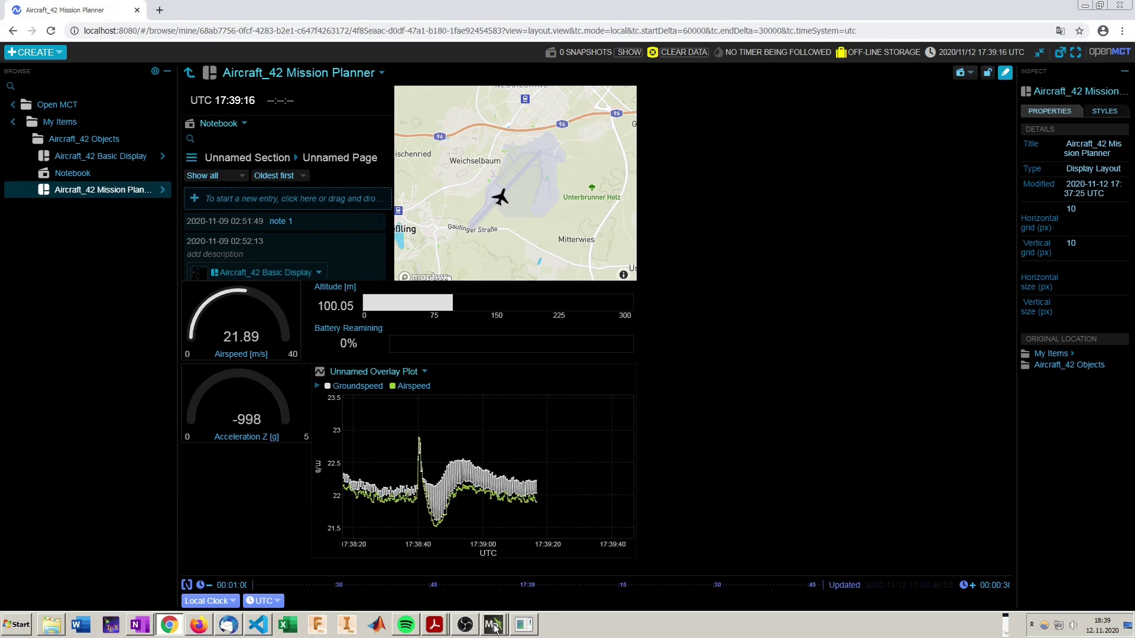
# Review the feed script and the telemetry server's Aircraft_42.js in VS Code
pyautogui.click(258, 625)
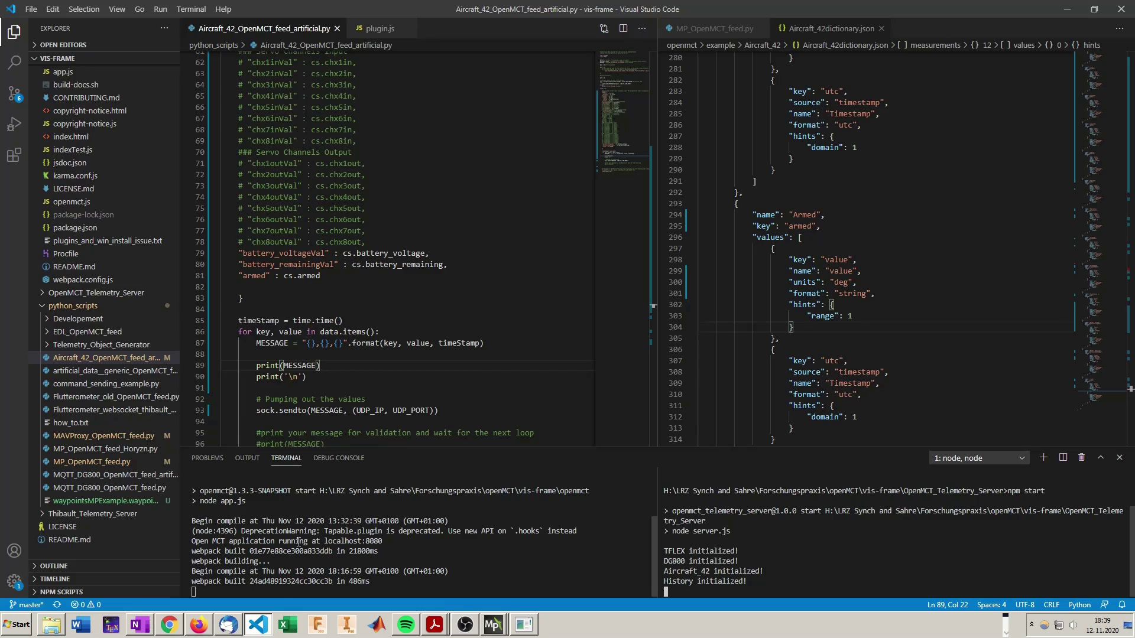
pyautogui.click(471, 231)
pyautogui.scroll(12, 471, 230)
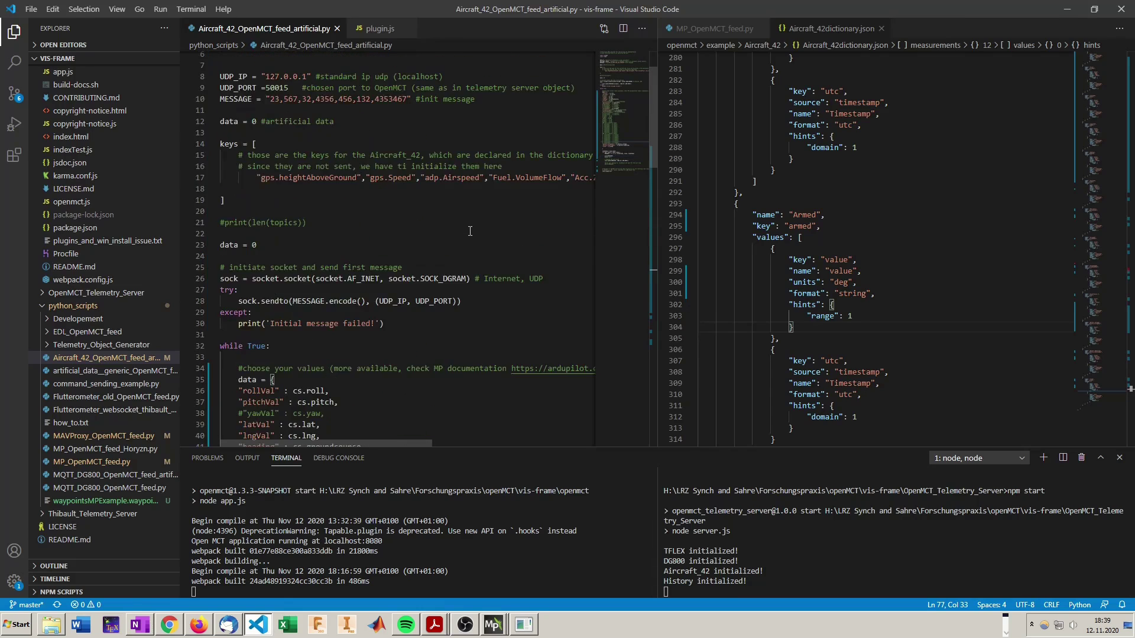
pyautogui.scroll(-3, 470, 231)
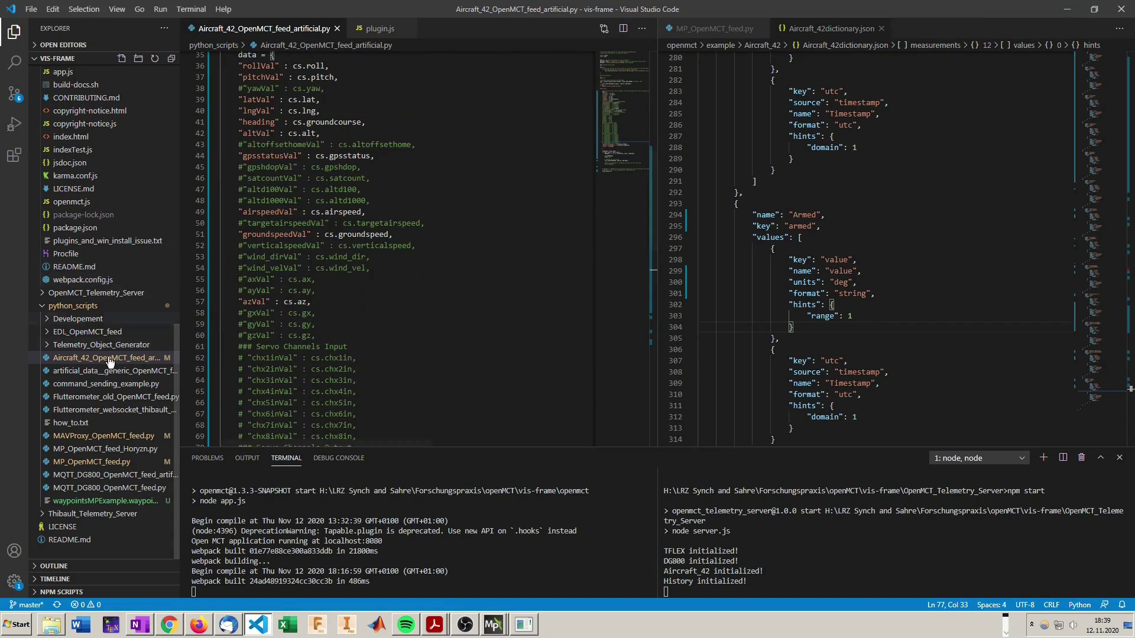
pyautogui.click(43, 293)
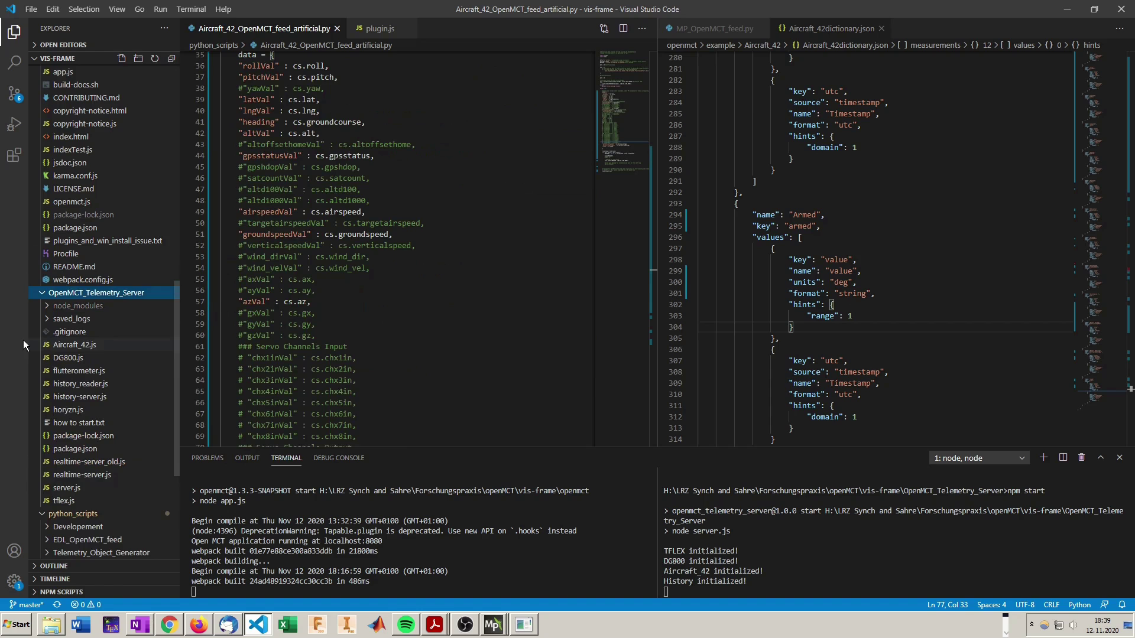
pyautogui.click(90, 348)
pyautogui.scroll(10, 324, 254)
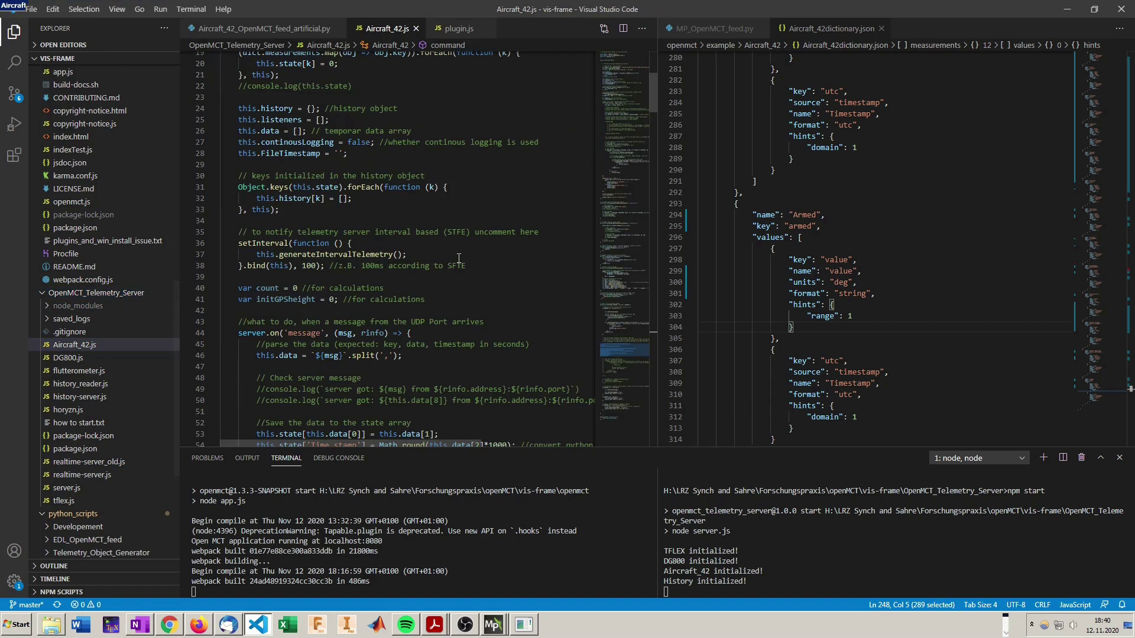
pyautogui.scroll(-2, 324, 254)
pyautogui.scroll(-7, 324, 255)
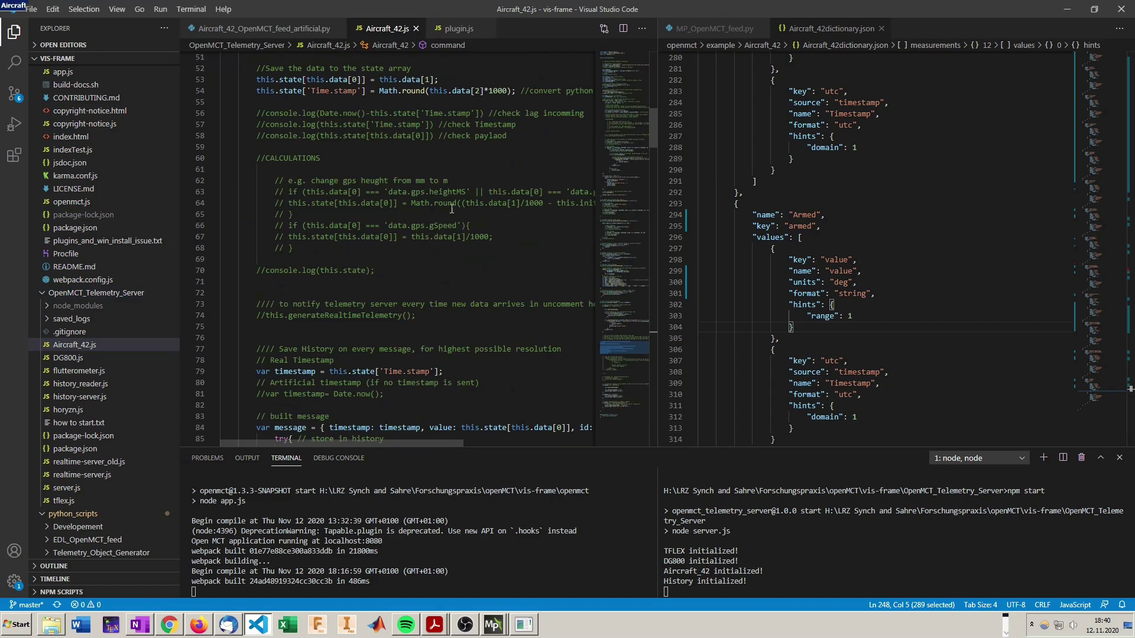
# Change the feed script's azVal to -cs.az/1000 and save the file
pyautogui.click(265, 28)
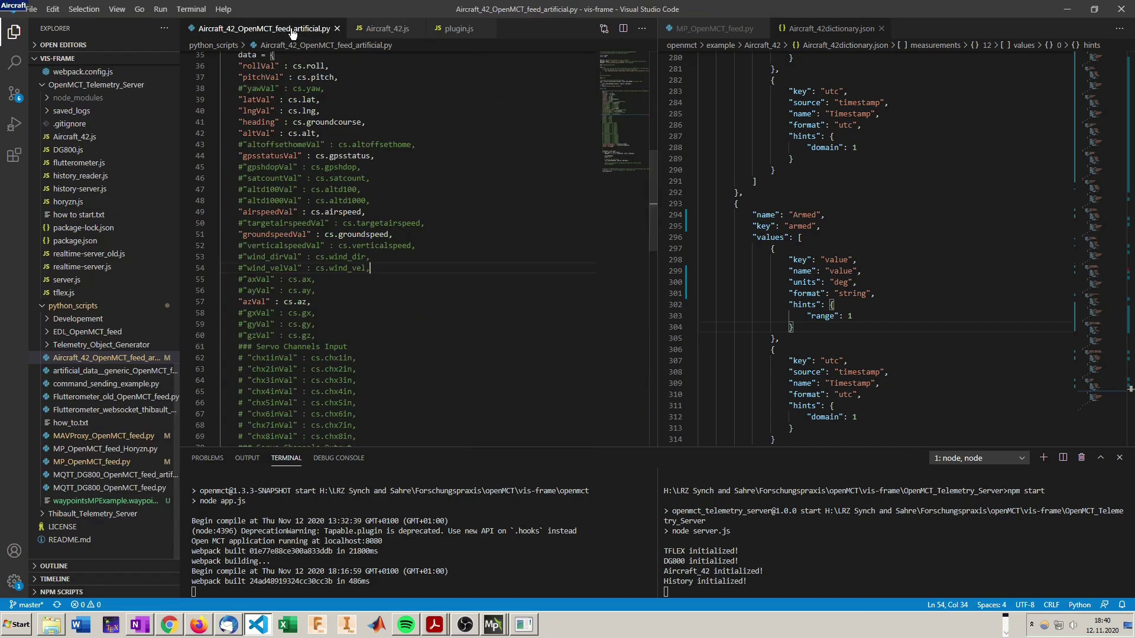
pyautogui.scroll(1, 359, 313)
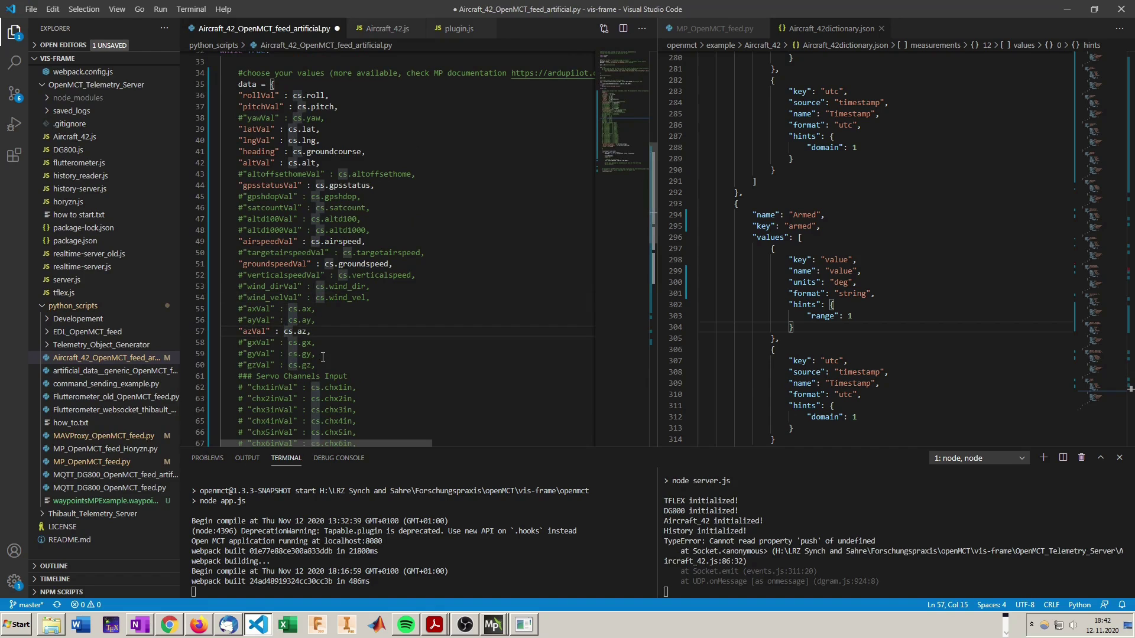
pyautogui.click(285, 331)
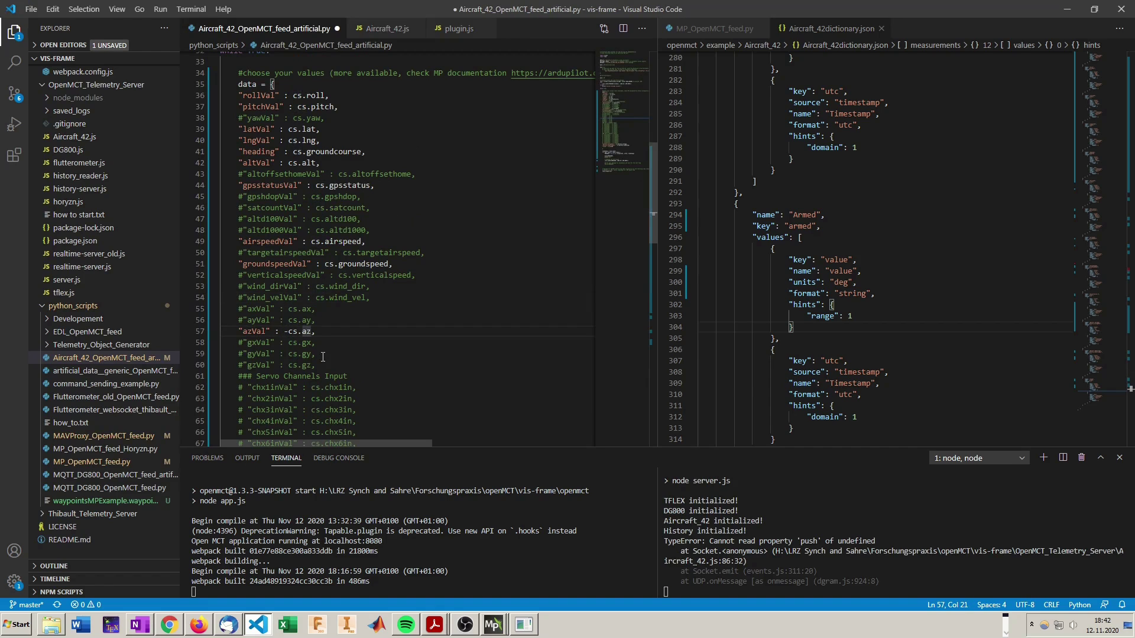
pyautogui.hotkey('ctrl', 's')
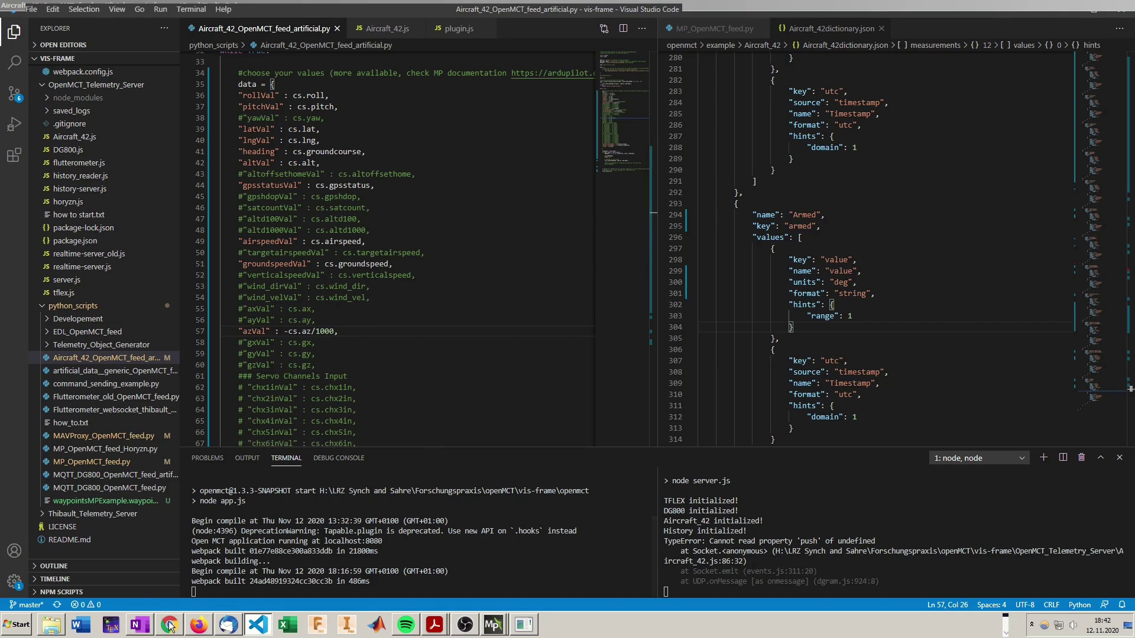
pyautogui.click(494, 625)
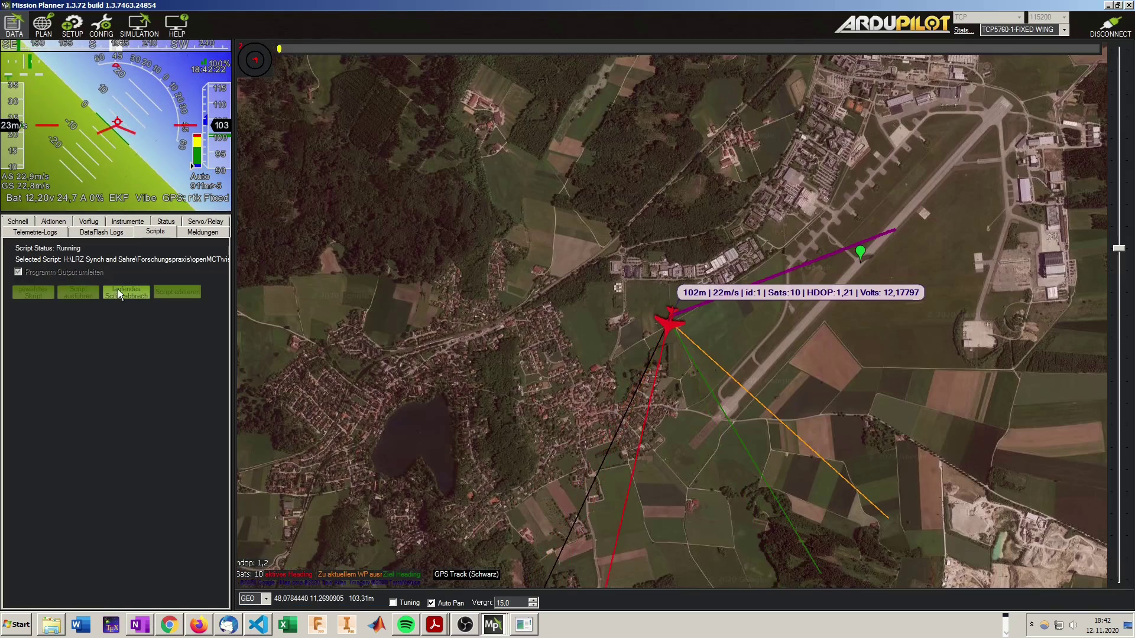
# Stop the running feed script, dismiss its error, and run the edited script again
pyautogui.click(123, 293)
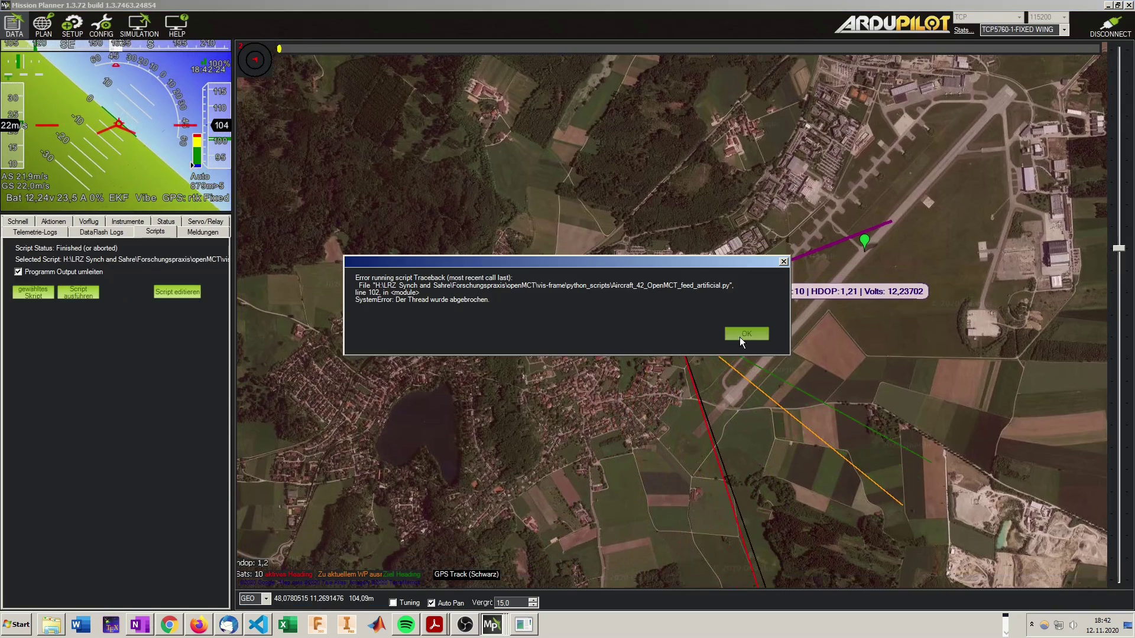
pyautogui.click(740, 337)
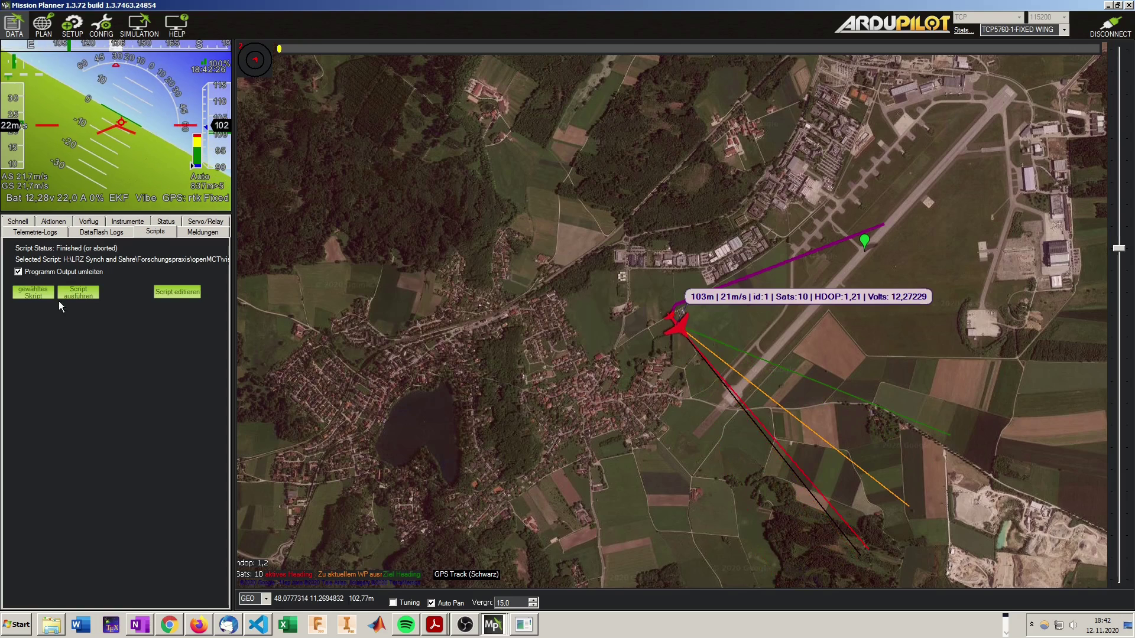
pyautogui.click(76, 292)
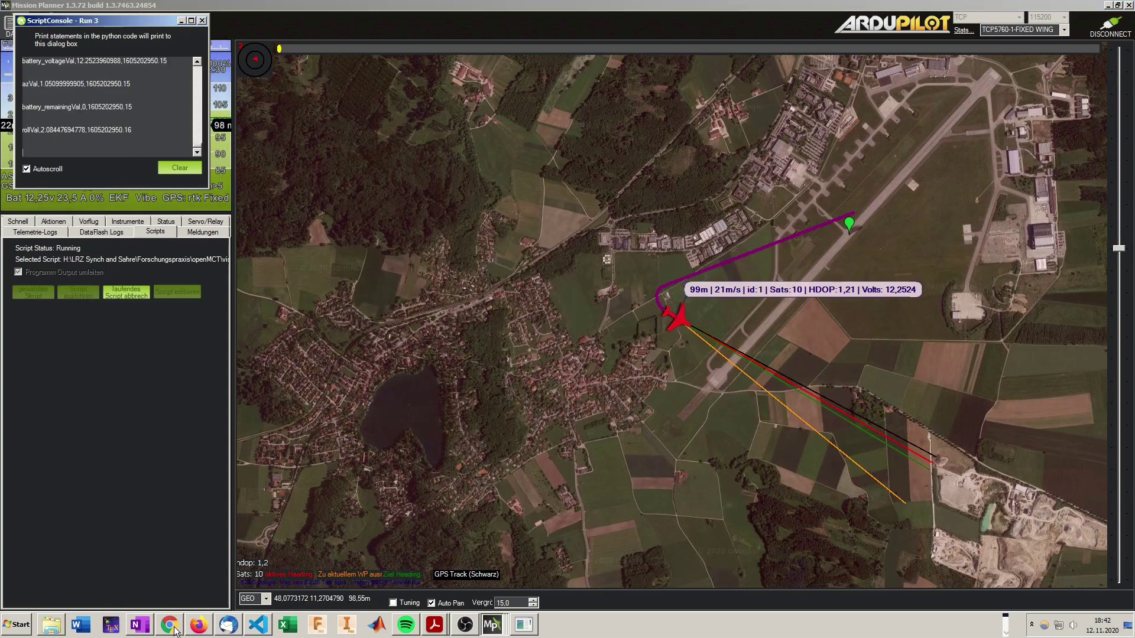
# Return to Open MCT to check the Acceleration Z gauge now reads about 1.02 g
pyautogui.click(172, 626)
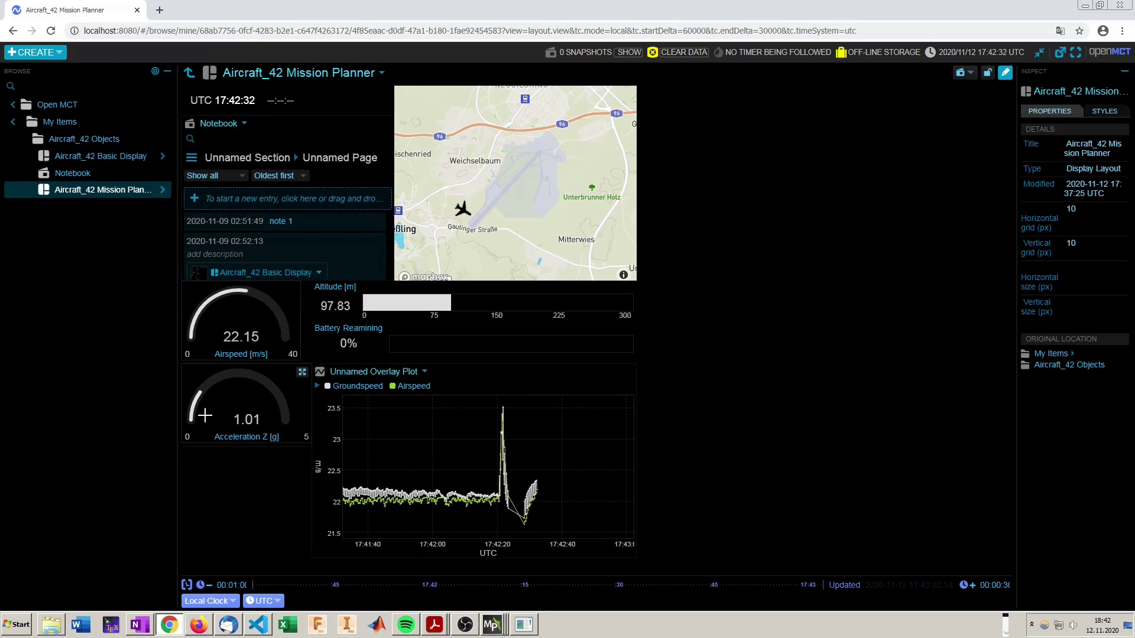